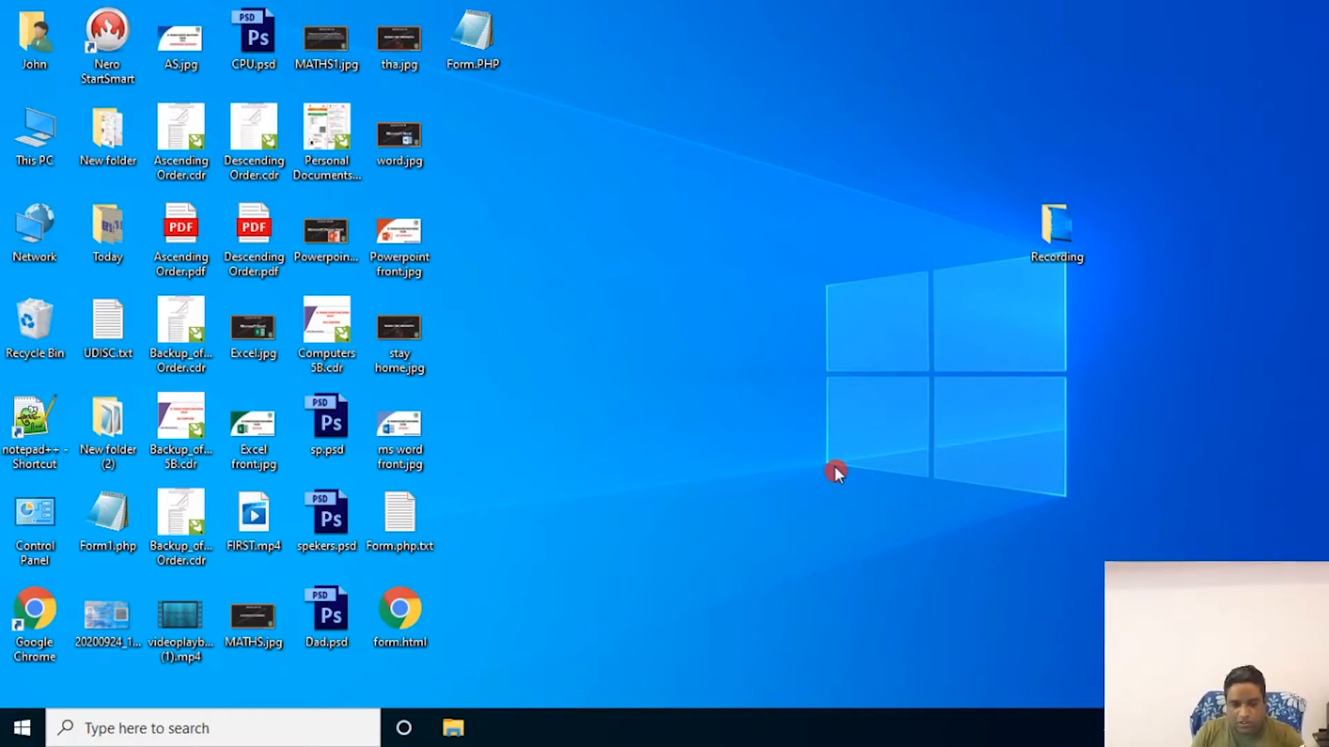
- Open Microsoft Word and create a blank document
click(174, 738)
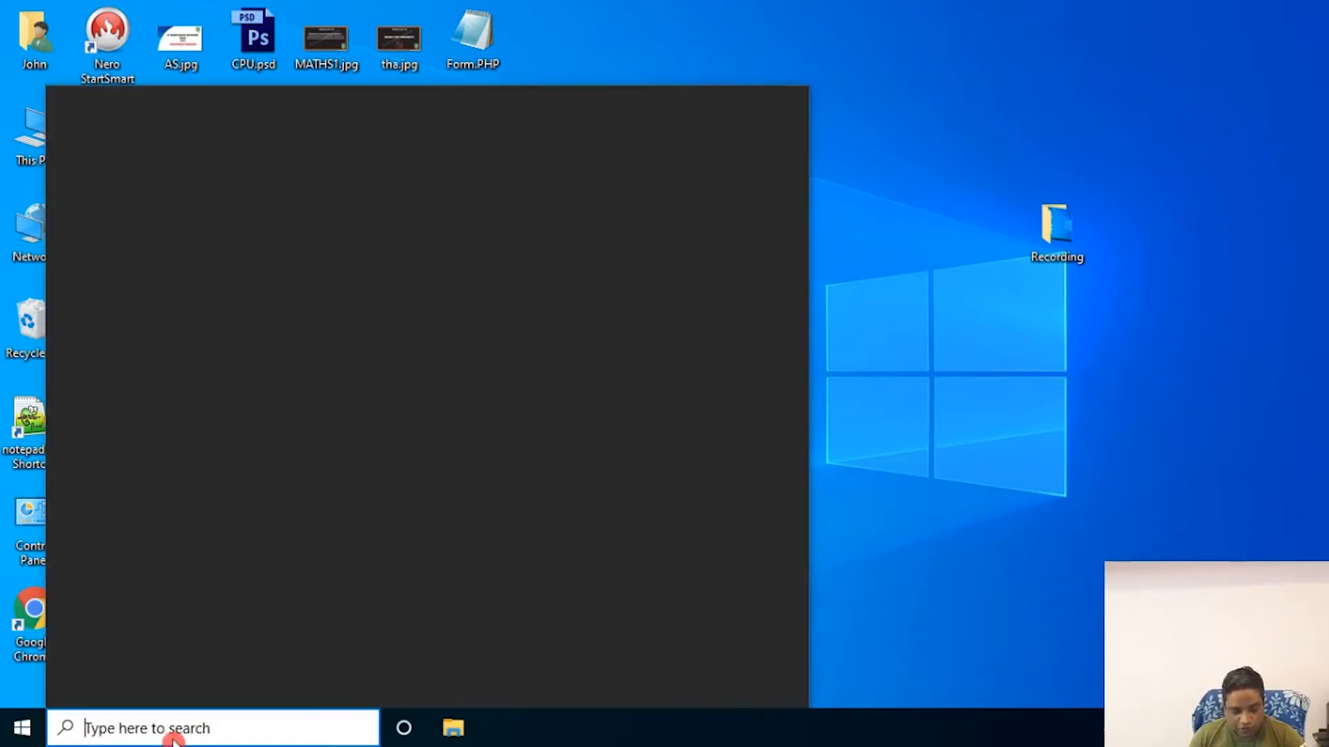
click(206, 363)
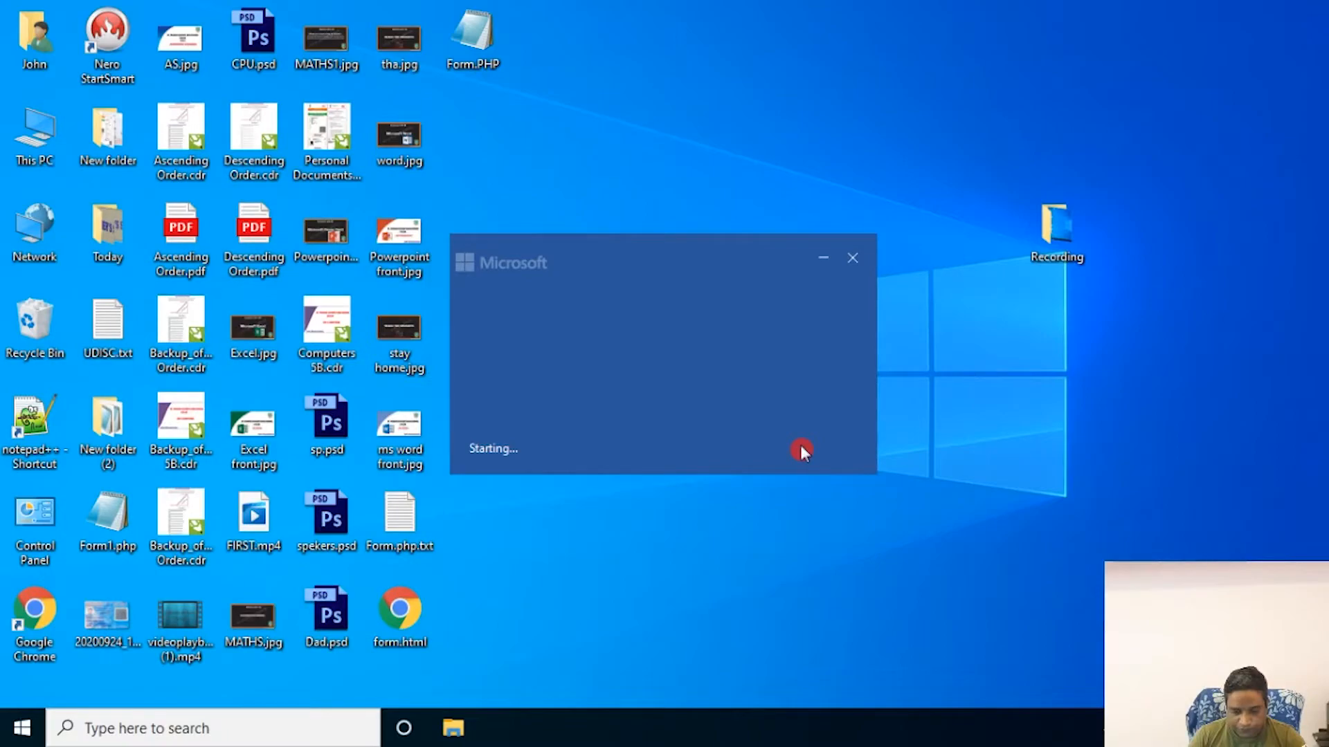
click(278, 203)
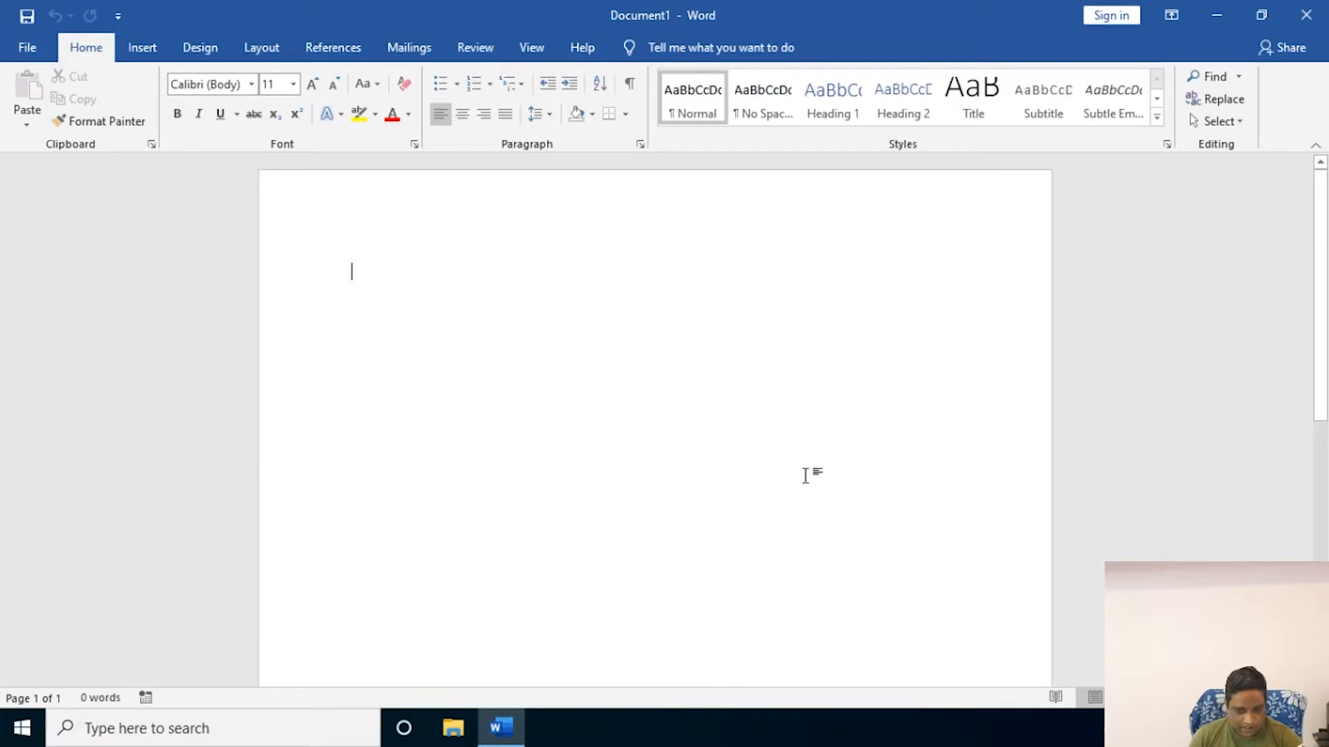
- Draw a horizontal scroll shape about 6.7" wide and 2.69" high near the top of the page
click(138, 50)
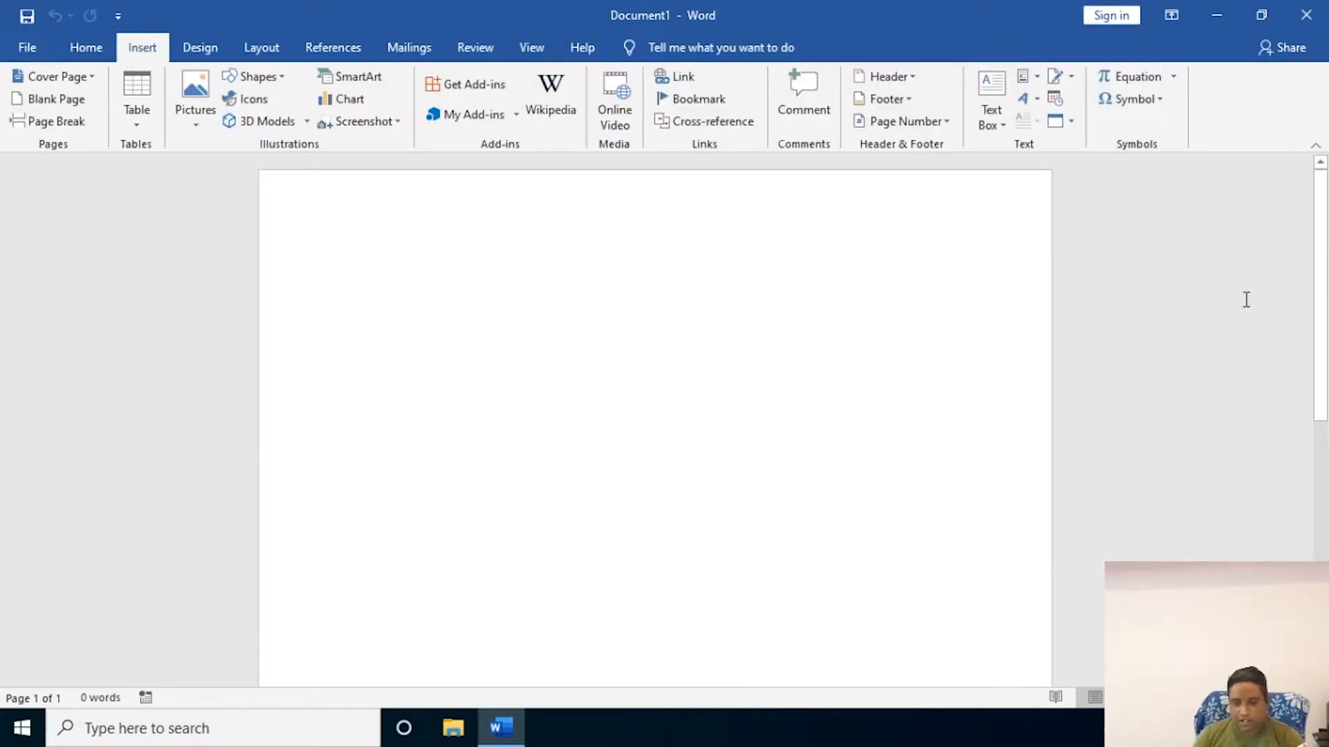
click(280, 87)
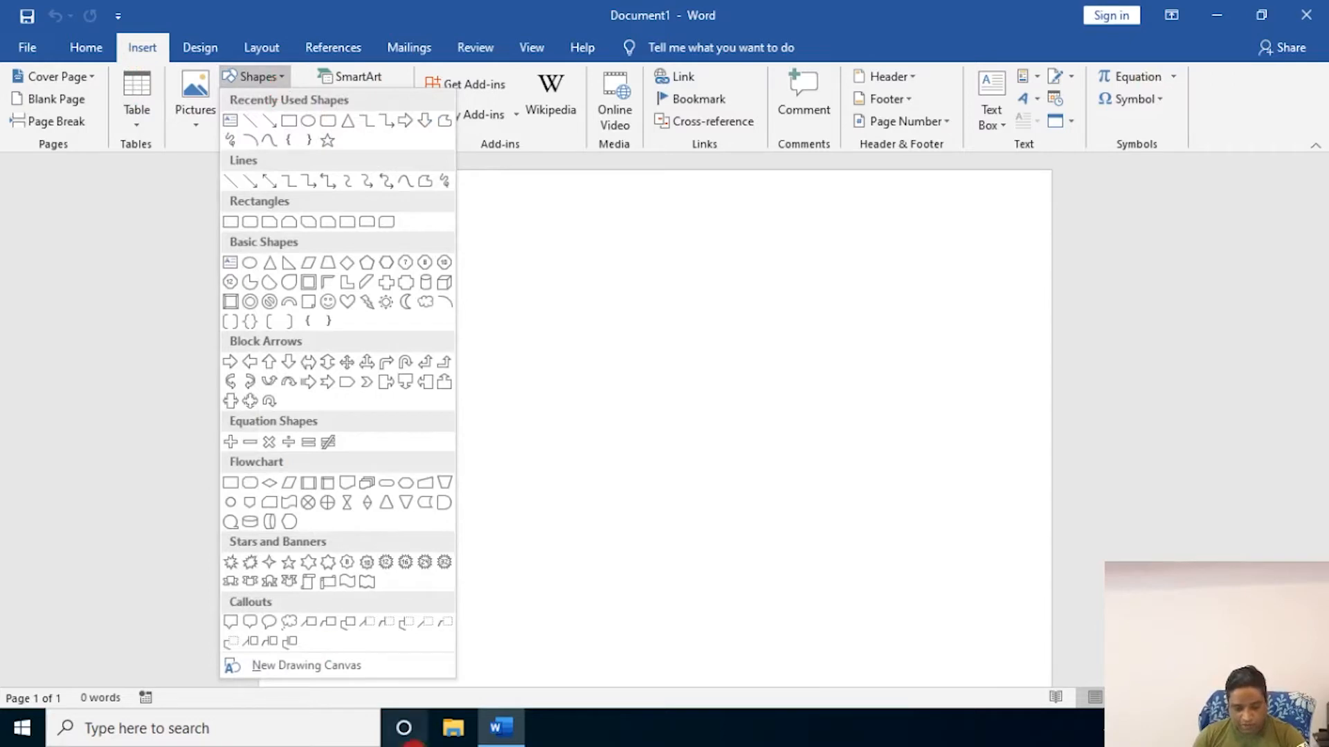
click(333, 583)
mouse_move(355, 253)
mouse_down()
mouse_move(623, 409)
mouse_move(839, 439)
mouse_move(954, 410)
mouse_move(967, 415)
mouse_move(978, 505)
mouse_up()
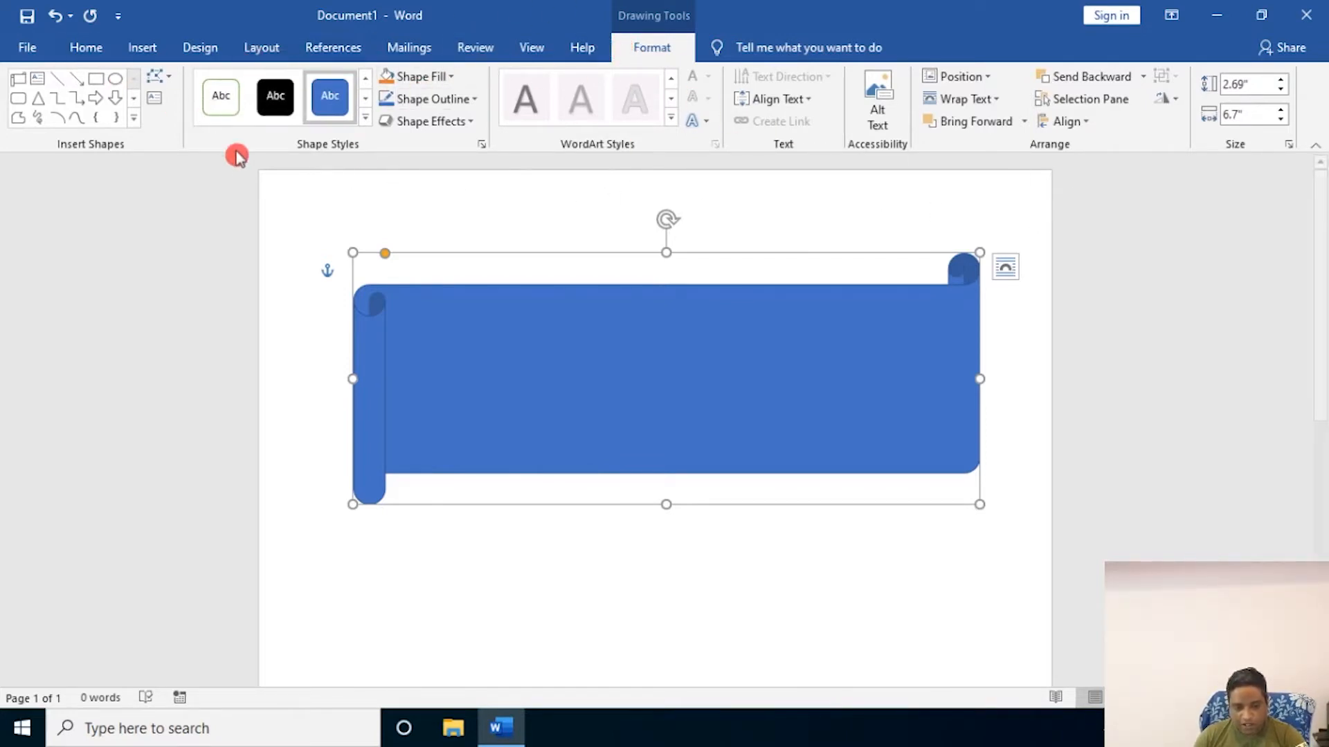
- Fill the scroll shape with the standard orange colour and change the fill to standard red
click(450, 78)
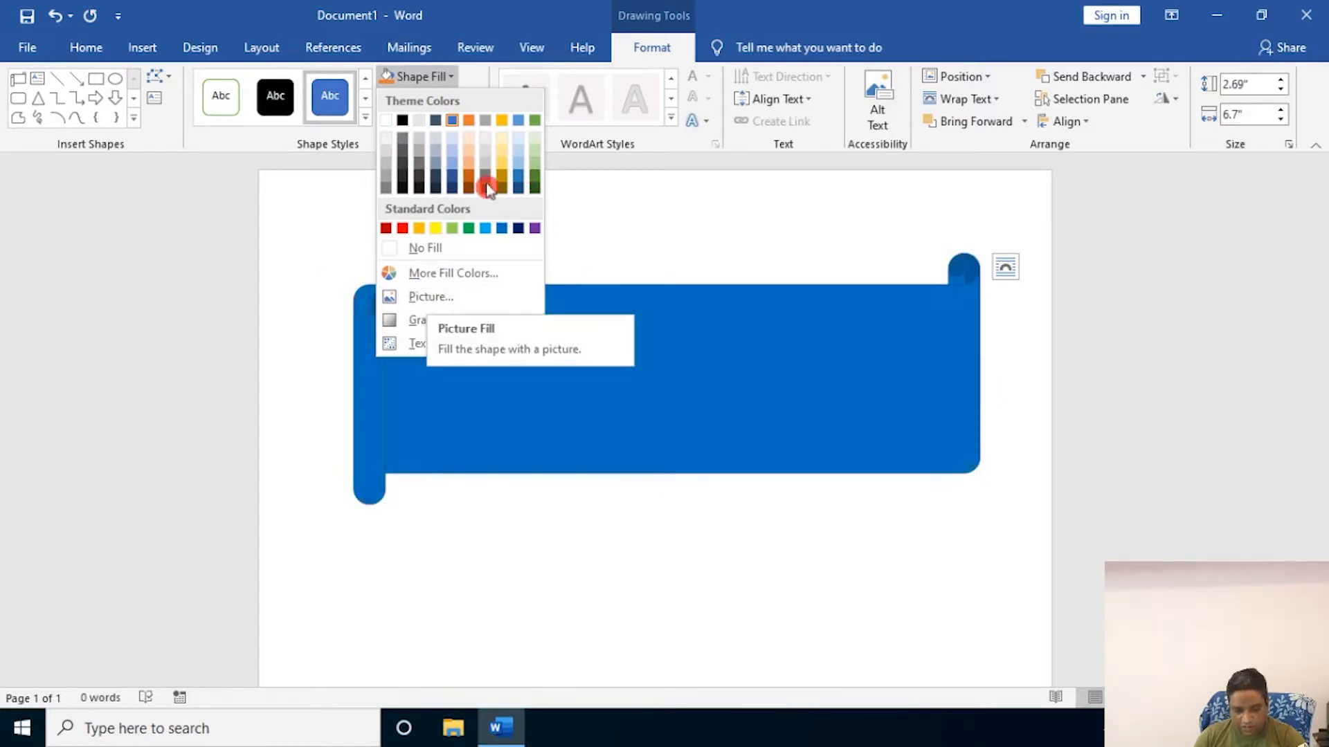
click(420, 229)
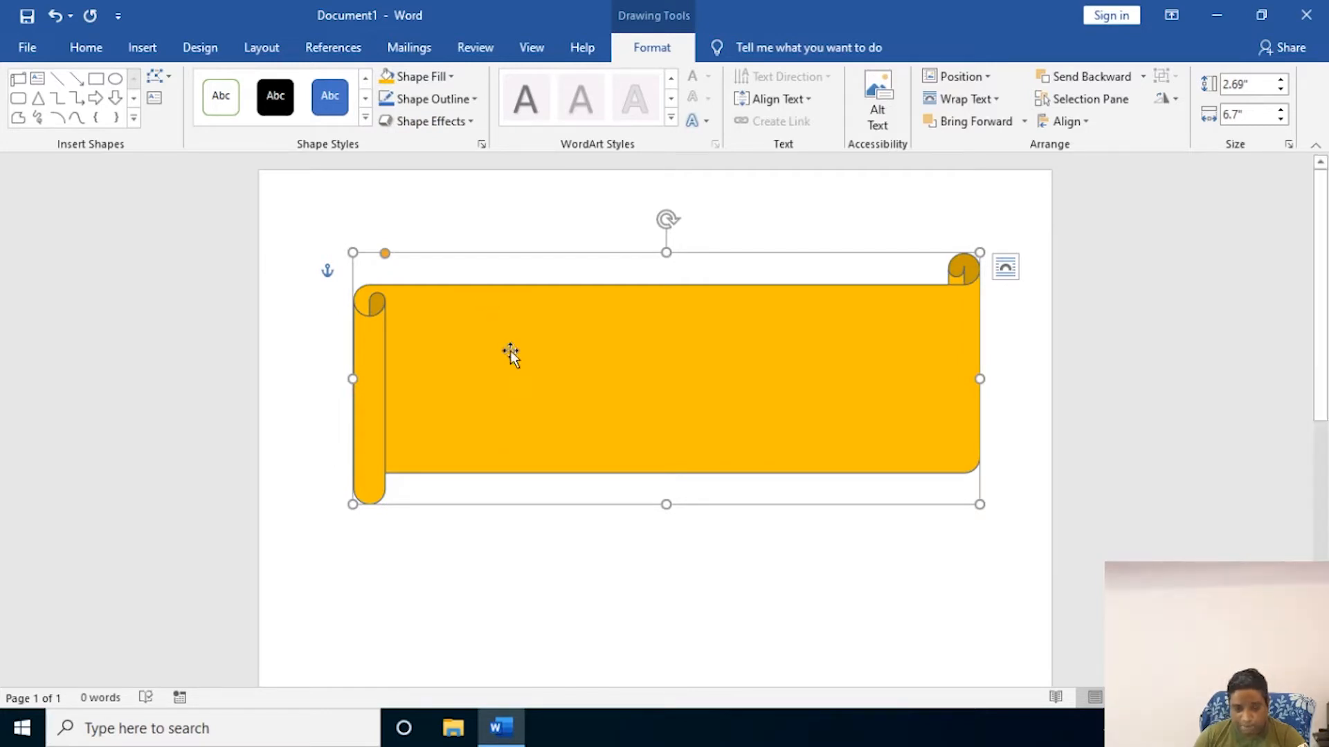
click(448, 77)
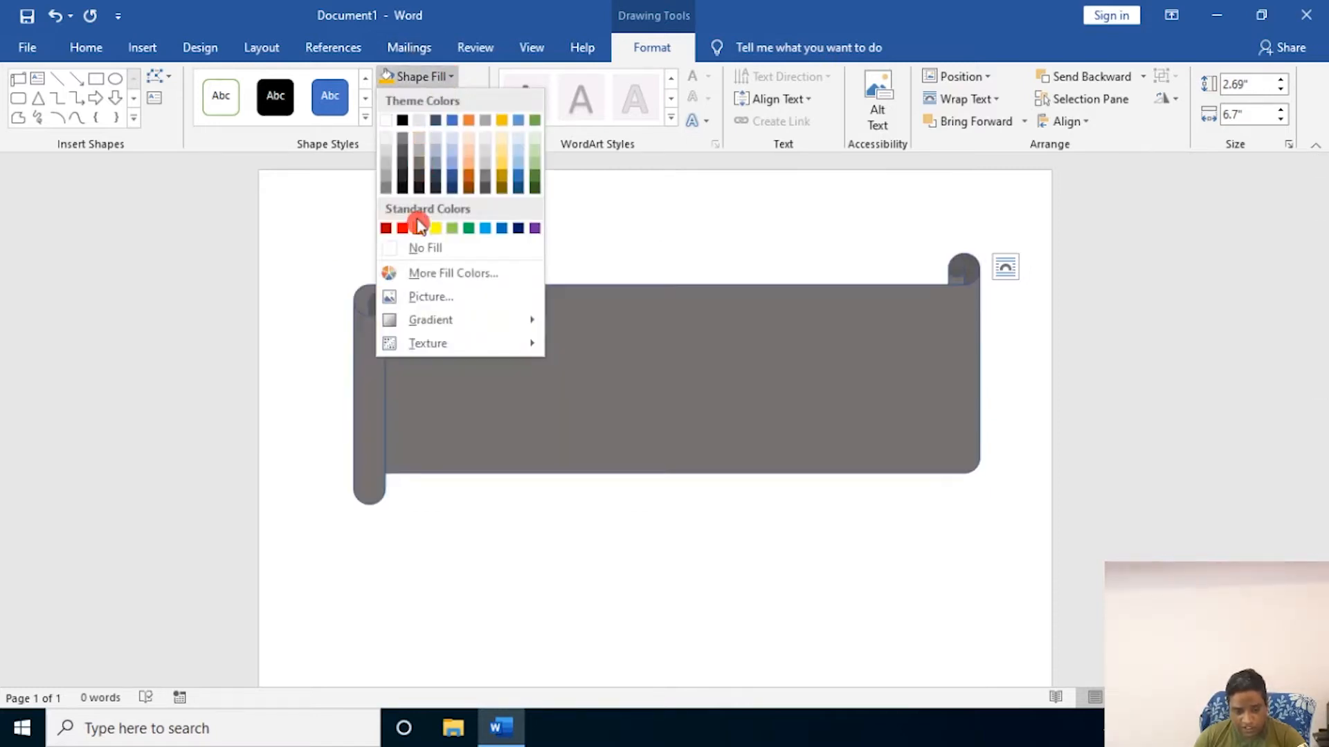
click(402, 229)
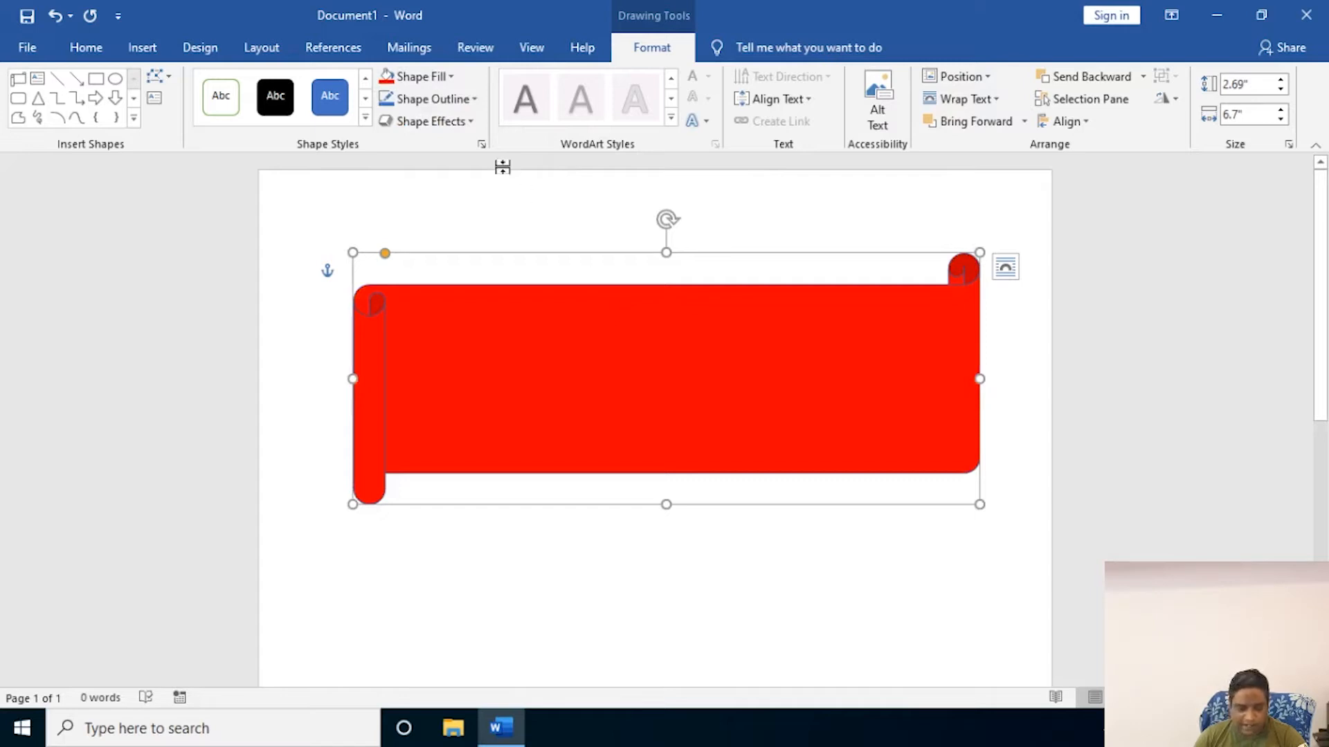
- Preview gradient fills for the scroll shape and apply the grey granite texture
click(450, 77)
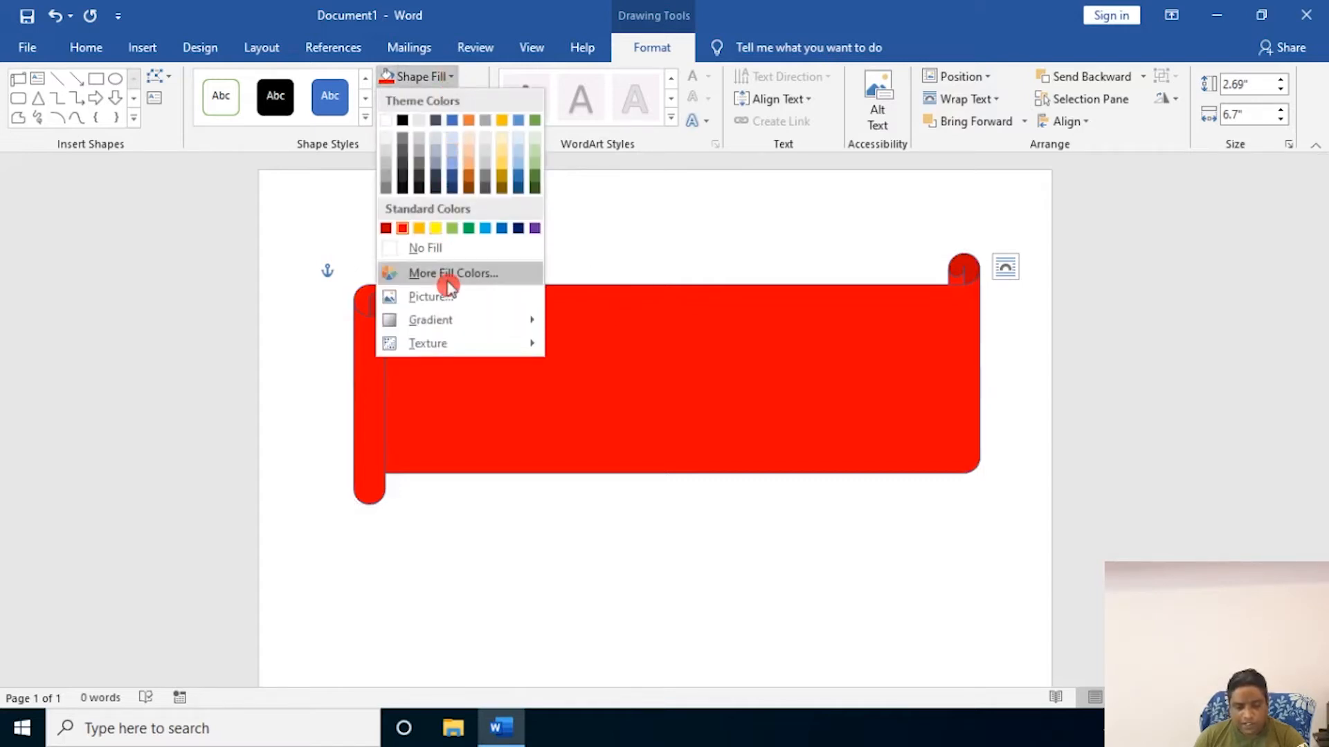
mouse_move(457, 316)
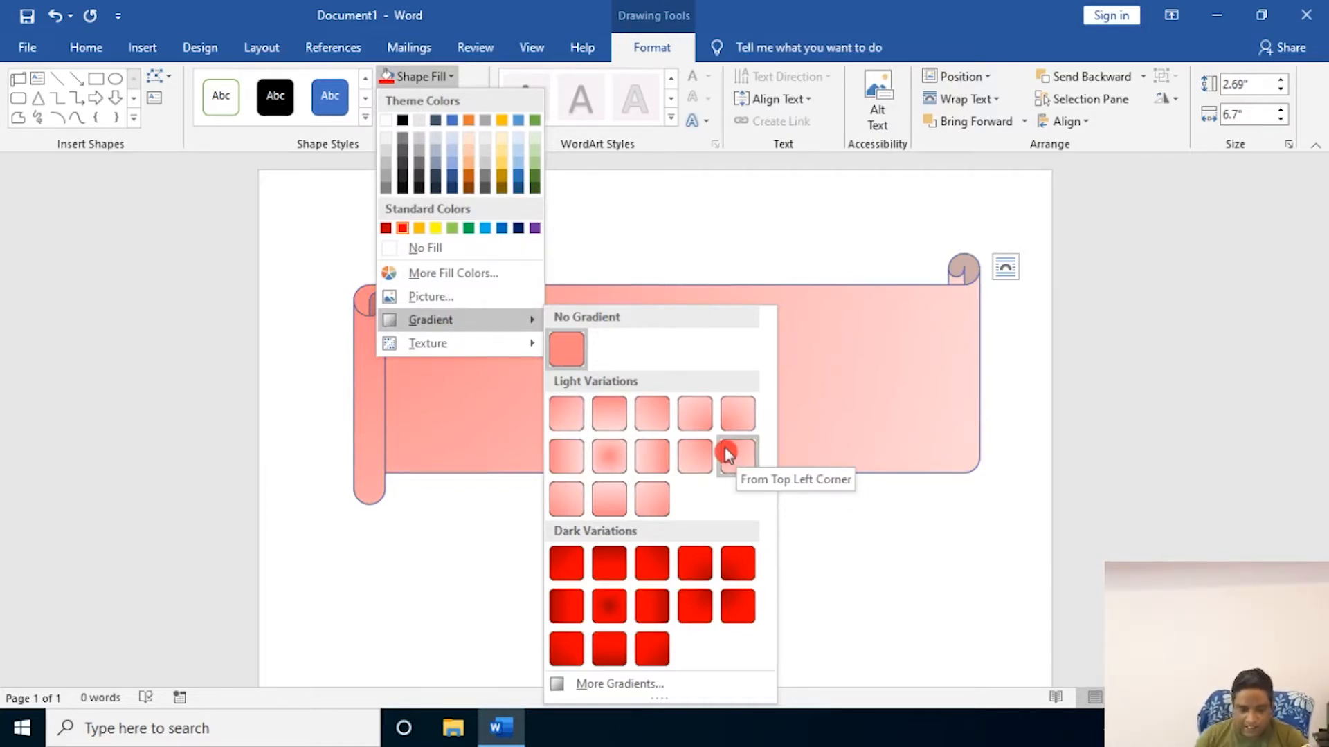
mouse_move(479, 345)
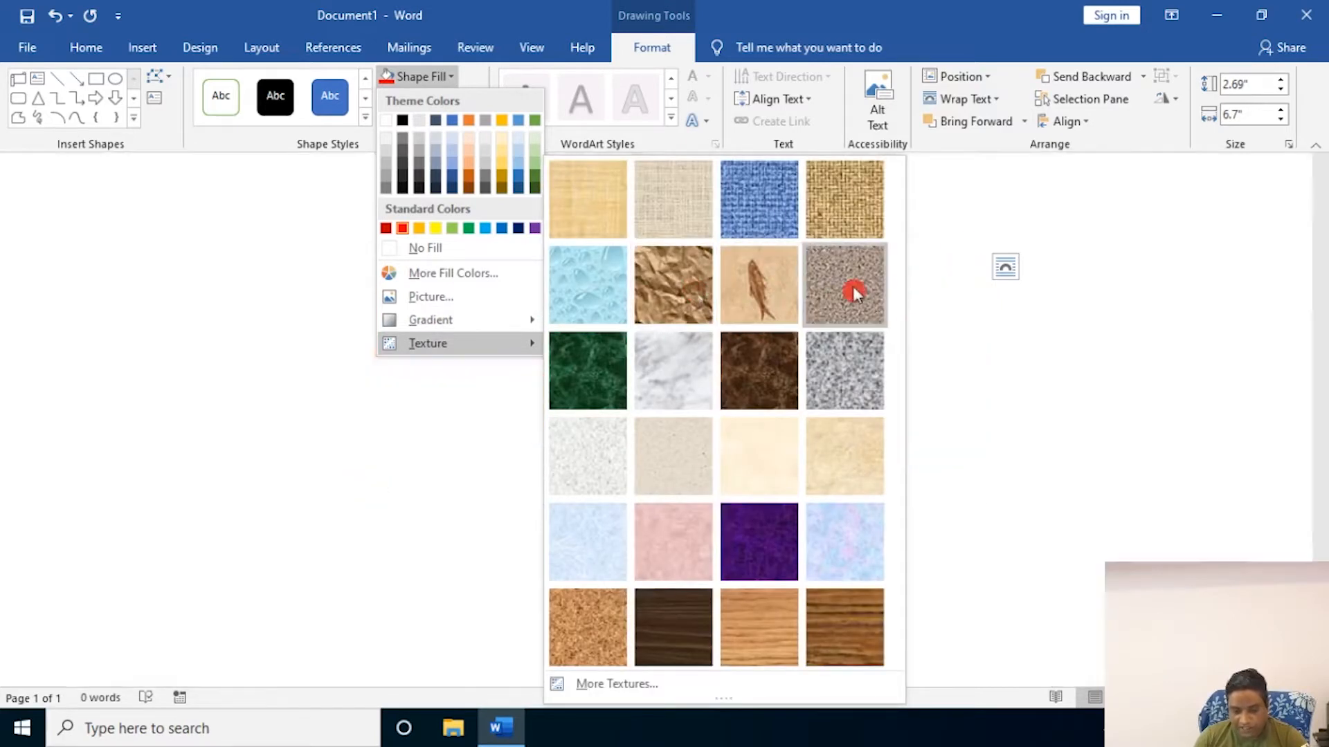
click(872, 381)
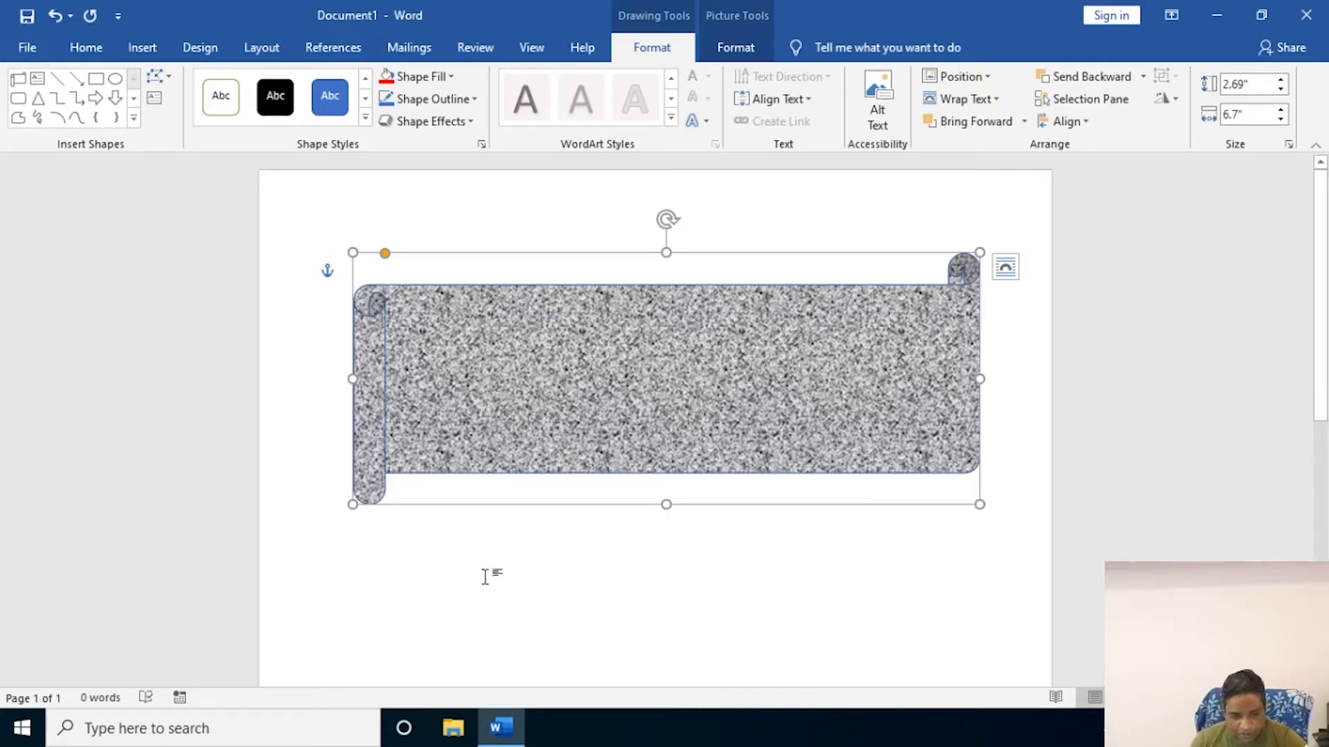
- Fill the scroll shape with the picture 2.JPG from New folder on the Desktop
click(423, 74)
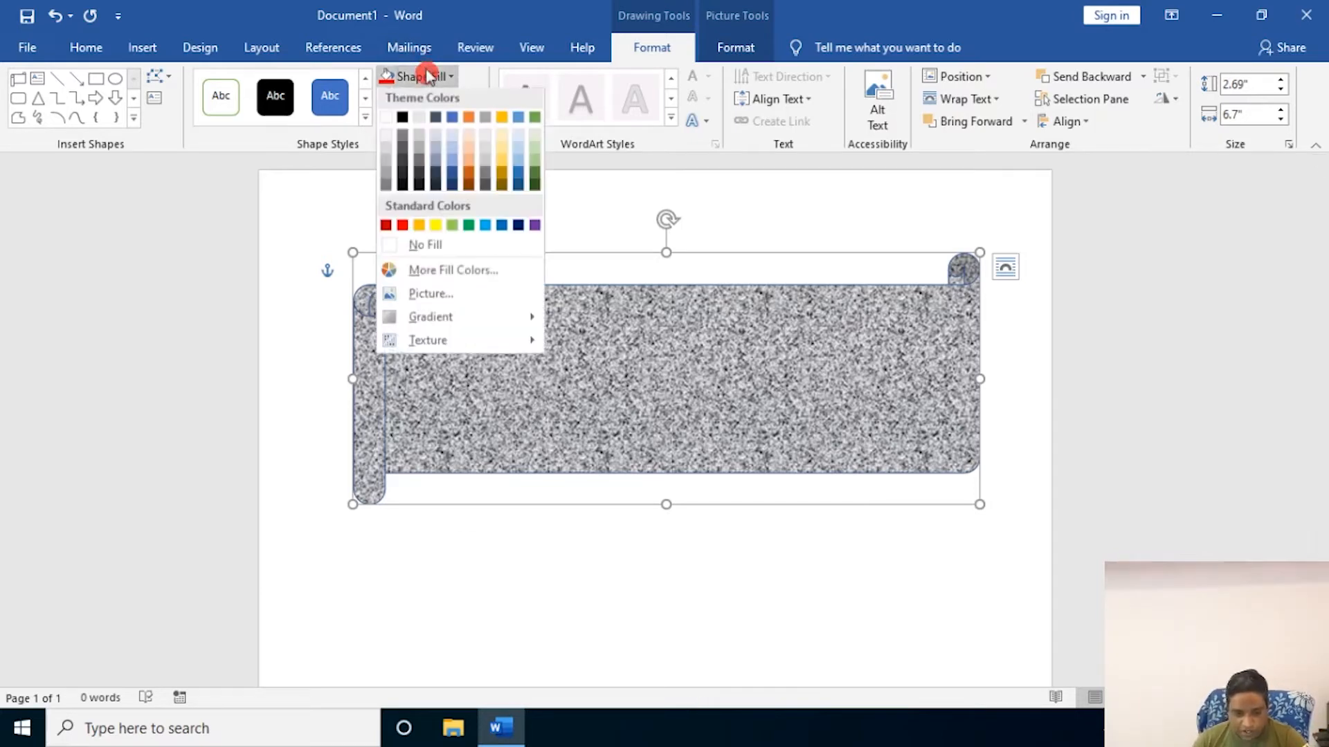
click(429, 297)
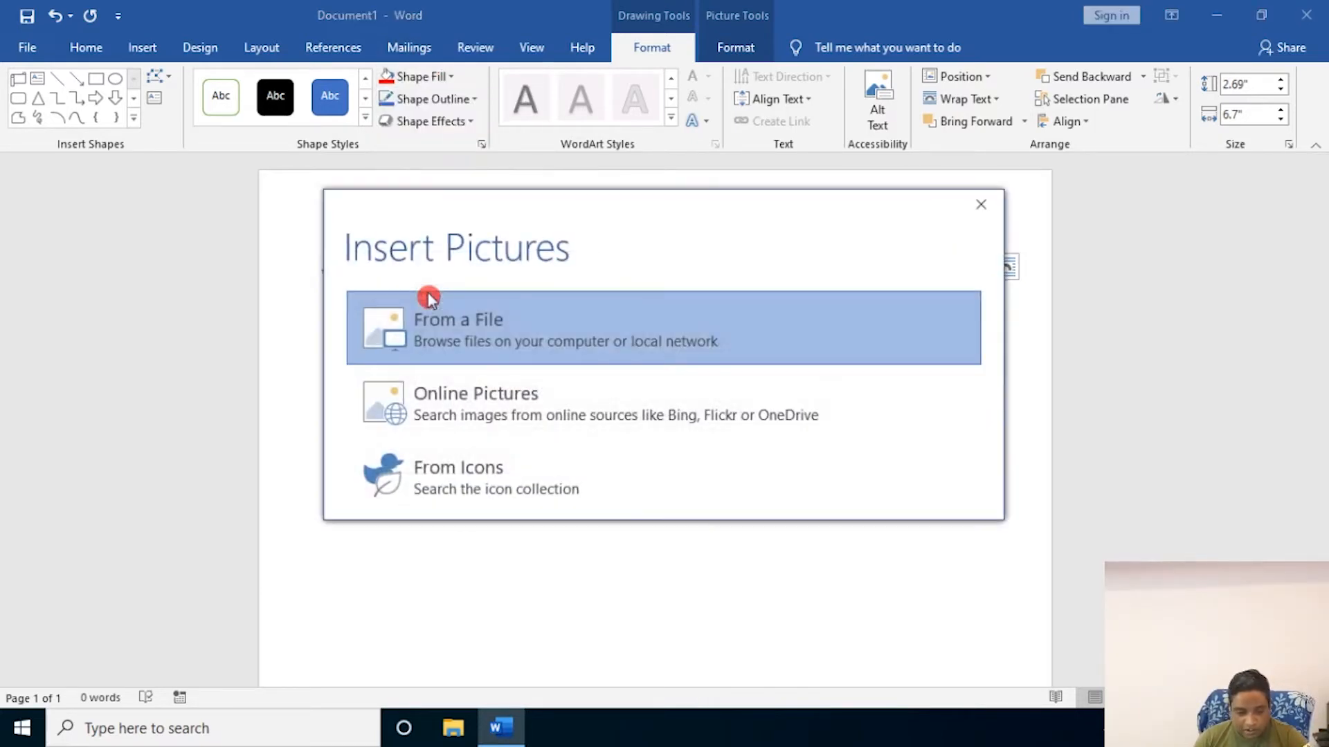
click(447, 322)
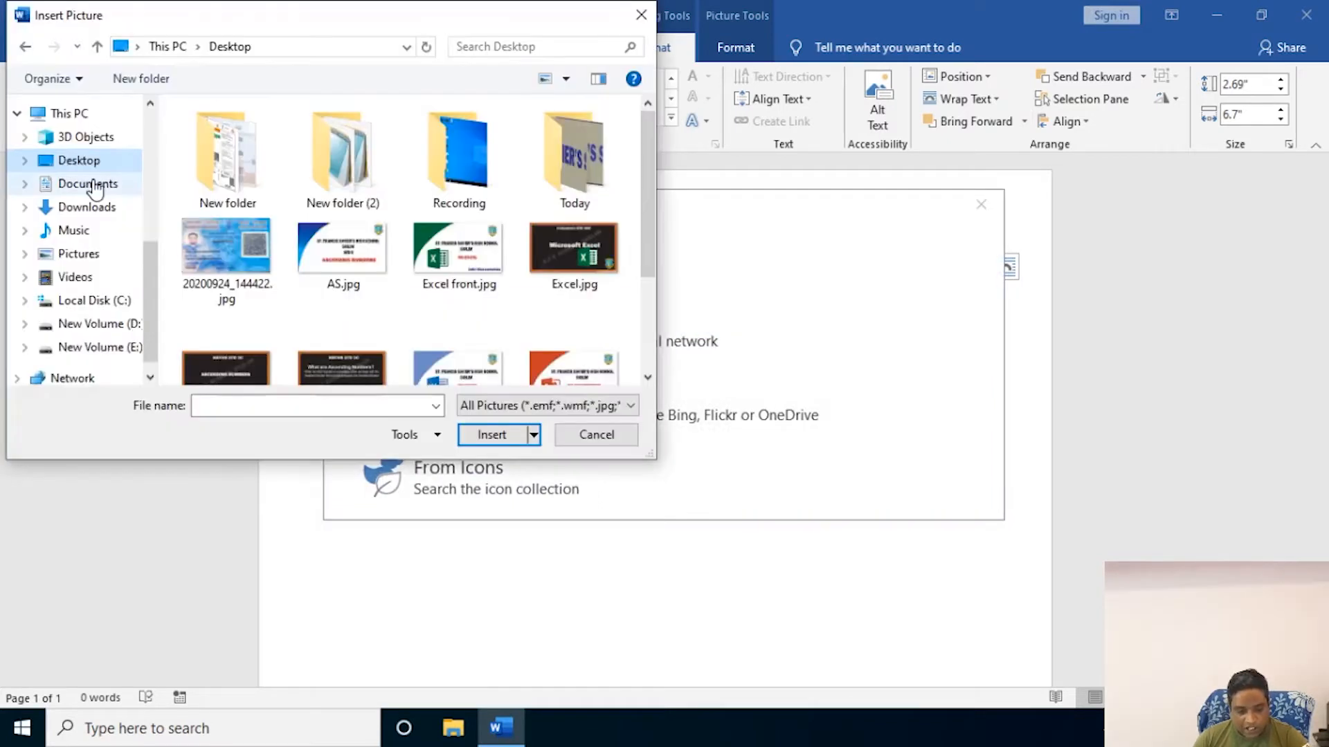
drag(651, 164, 663, 133)
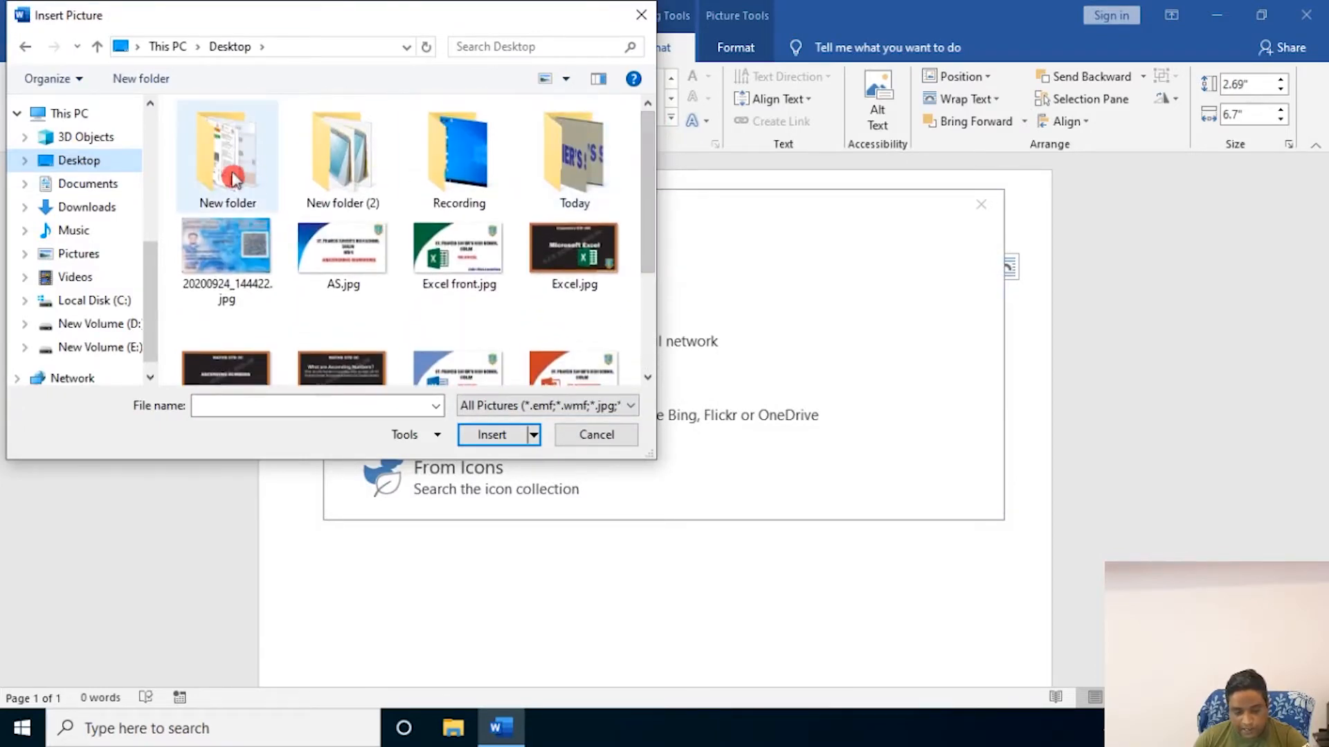
double_click(228, 178)
click(233, 178)
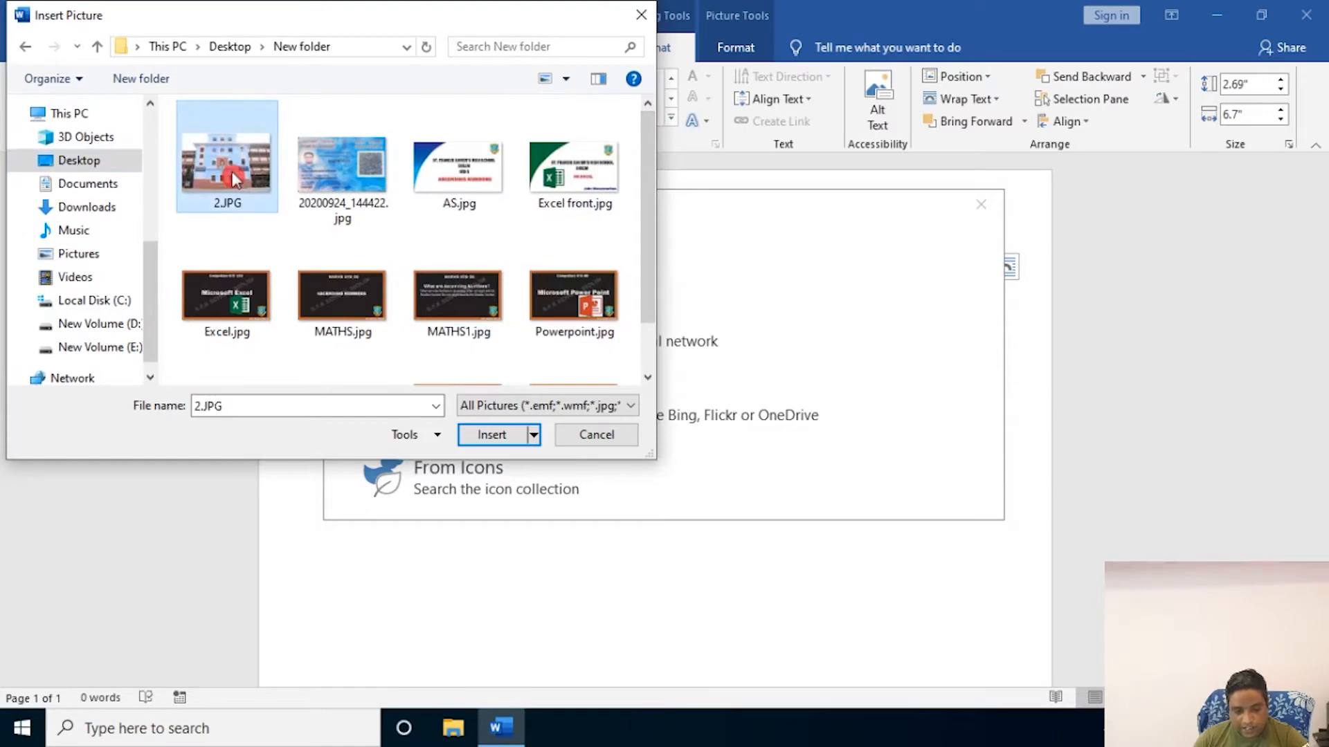
click(479, 435)
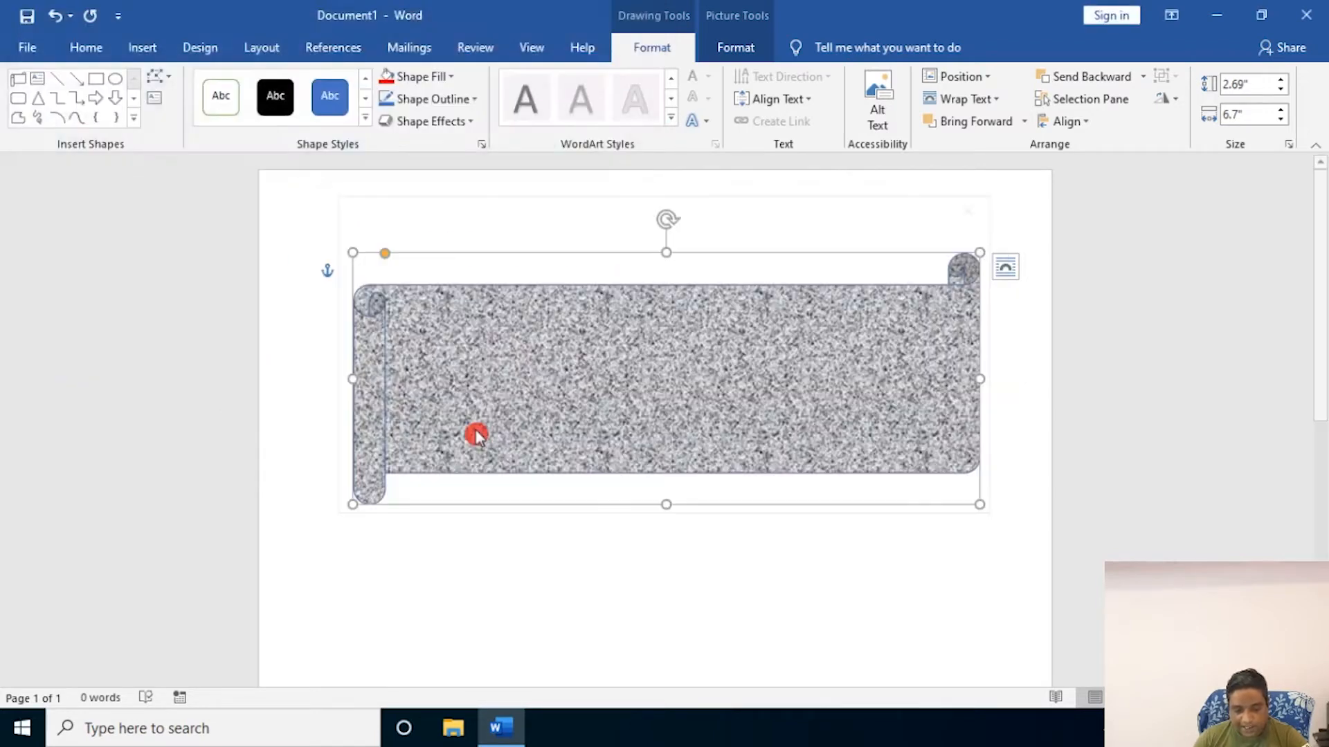
click(533, 580)
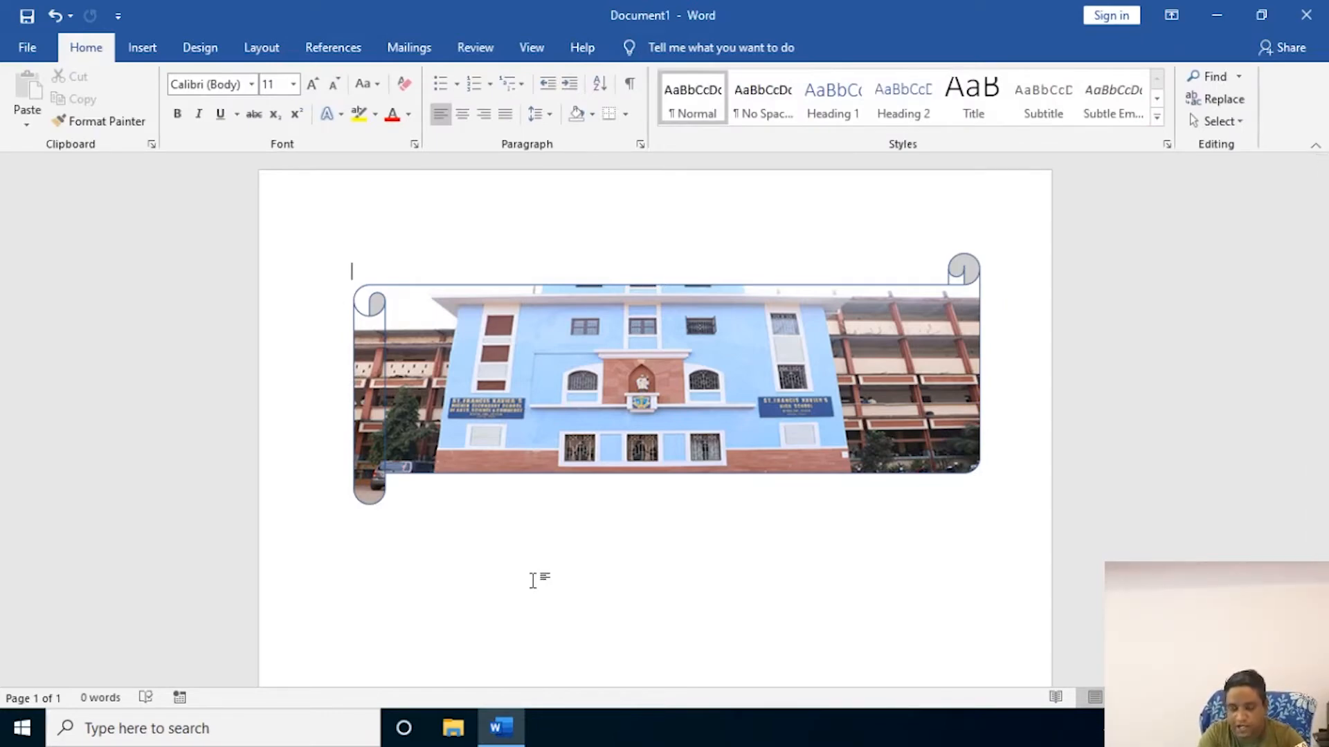
double_click(546, 401)
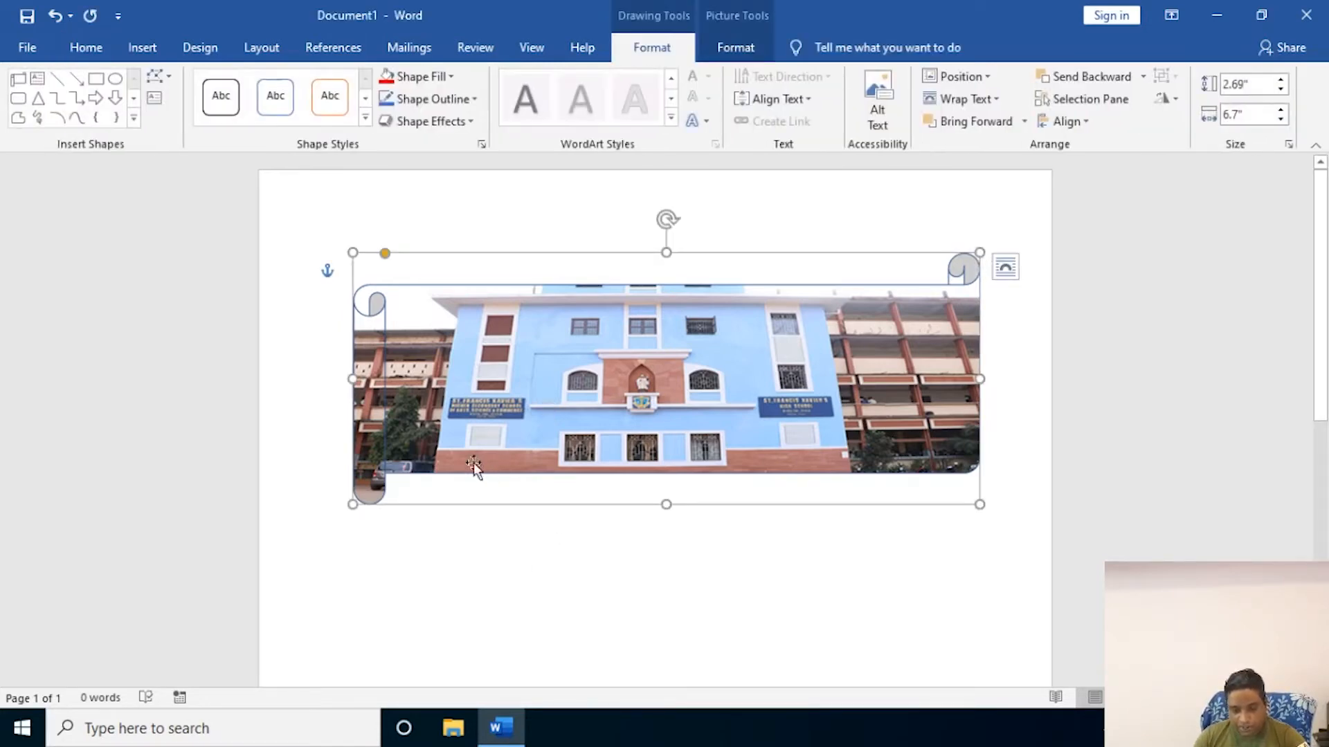
click(519, 524)
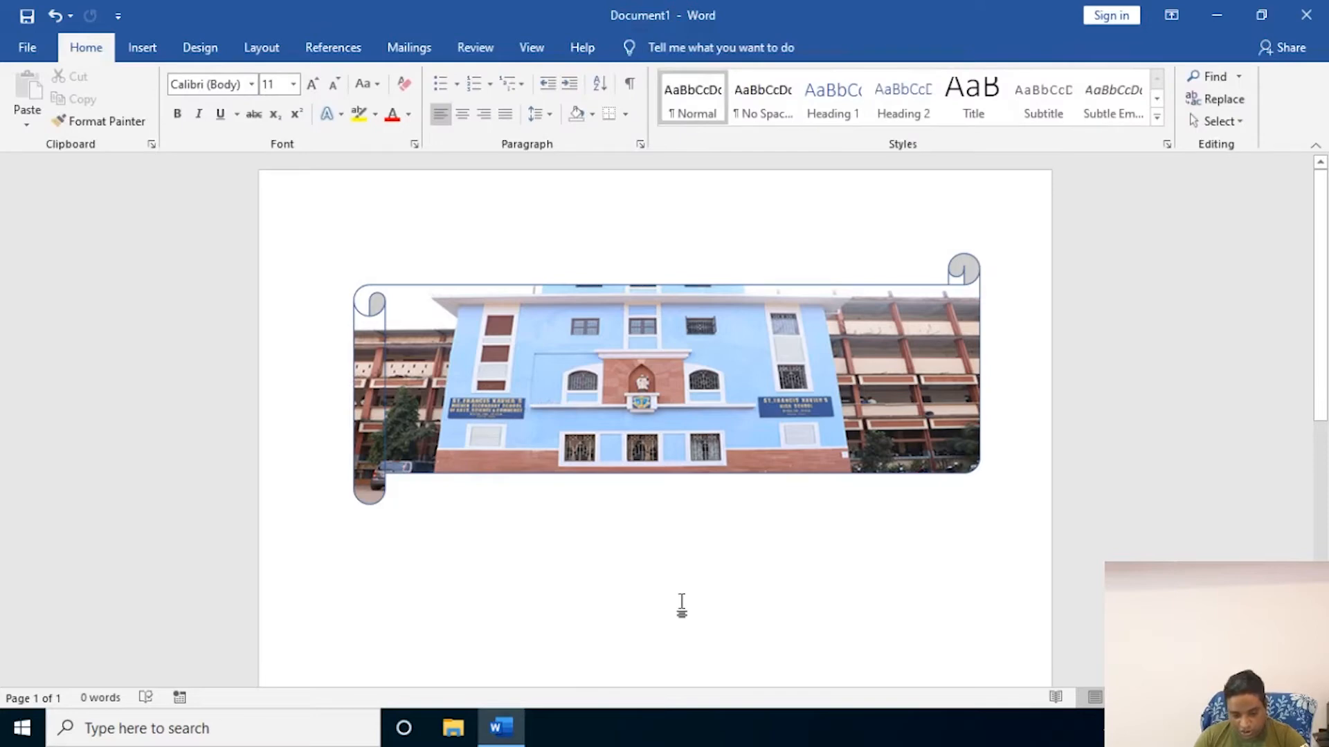
double_click(588, 395)
click(626, 44)
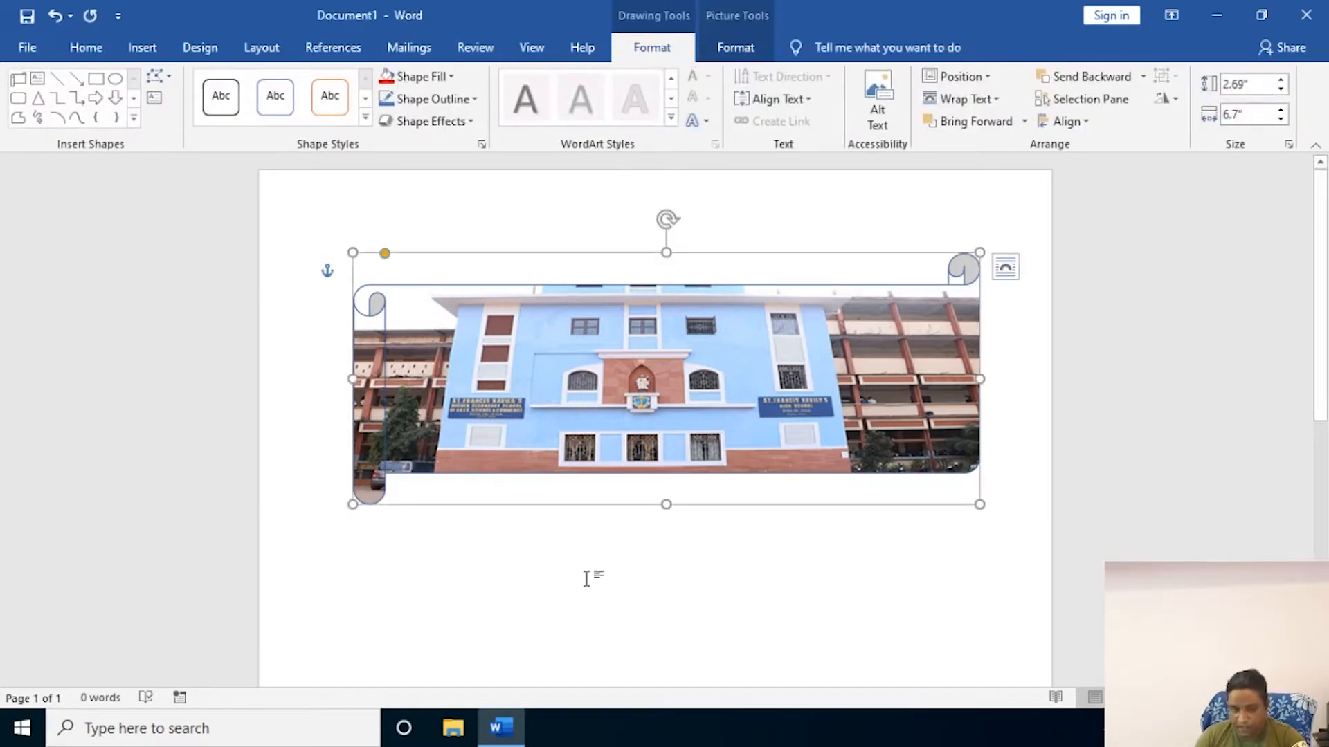
click(668, 47)
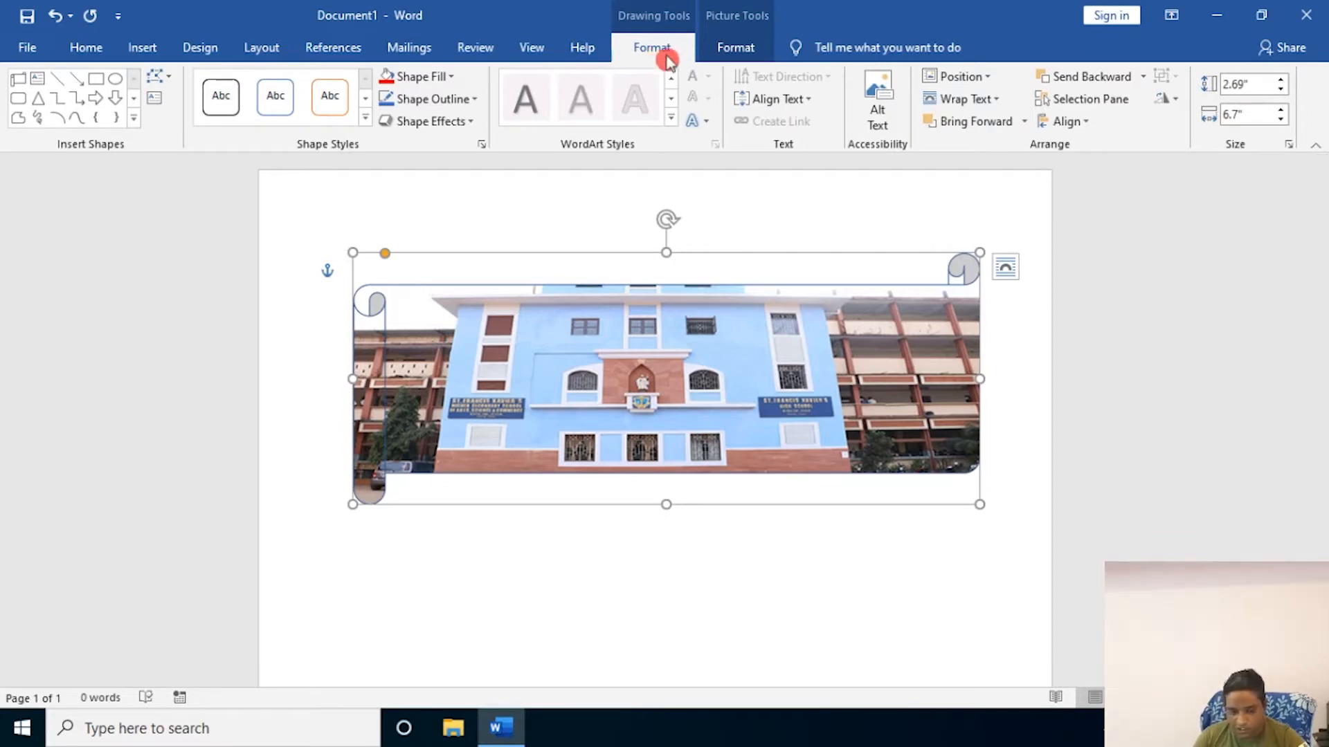
click(620, 609)
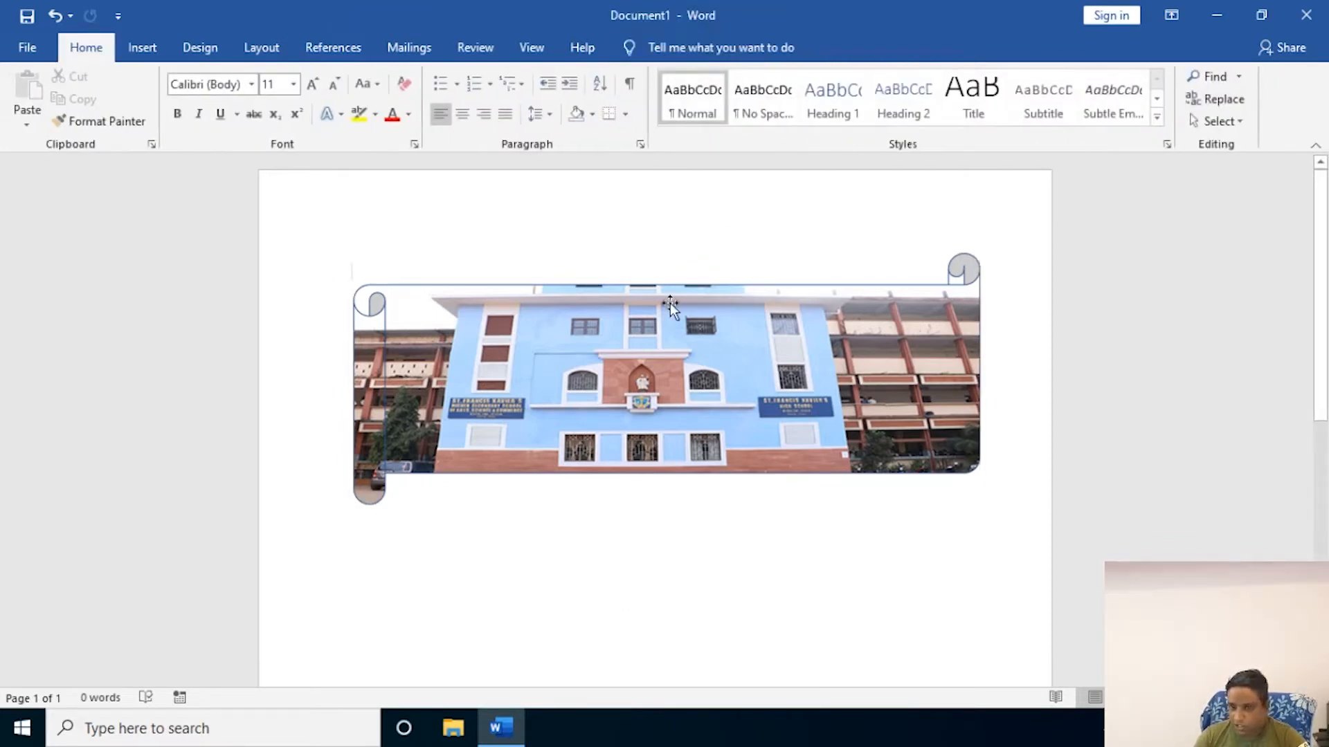
- Set the outline of the picture-filled scroll shape to standard red
click(668, 302)
click(669, 49)
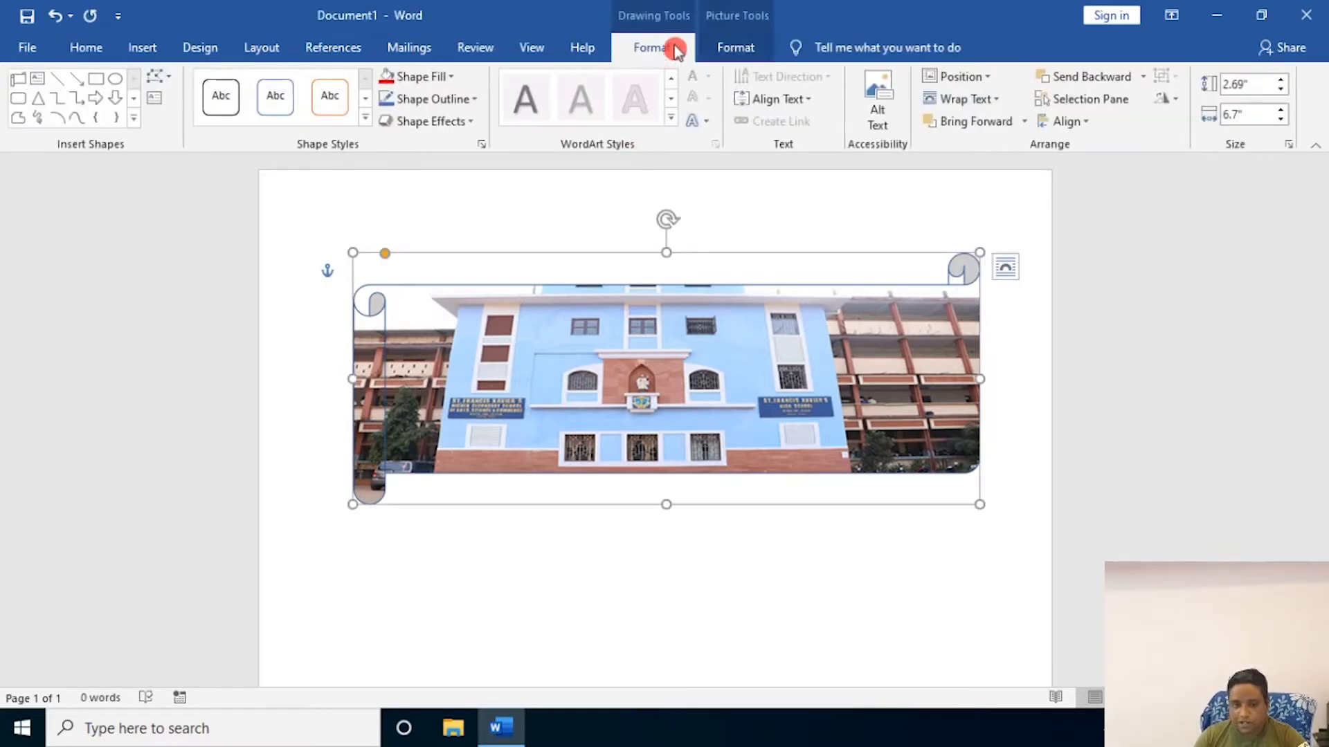
click(454, 77)
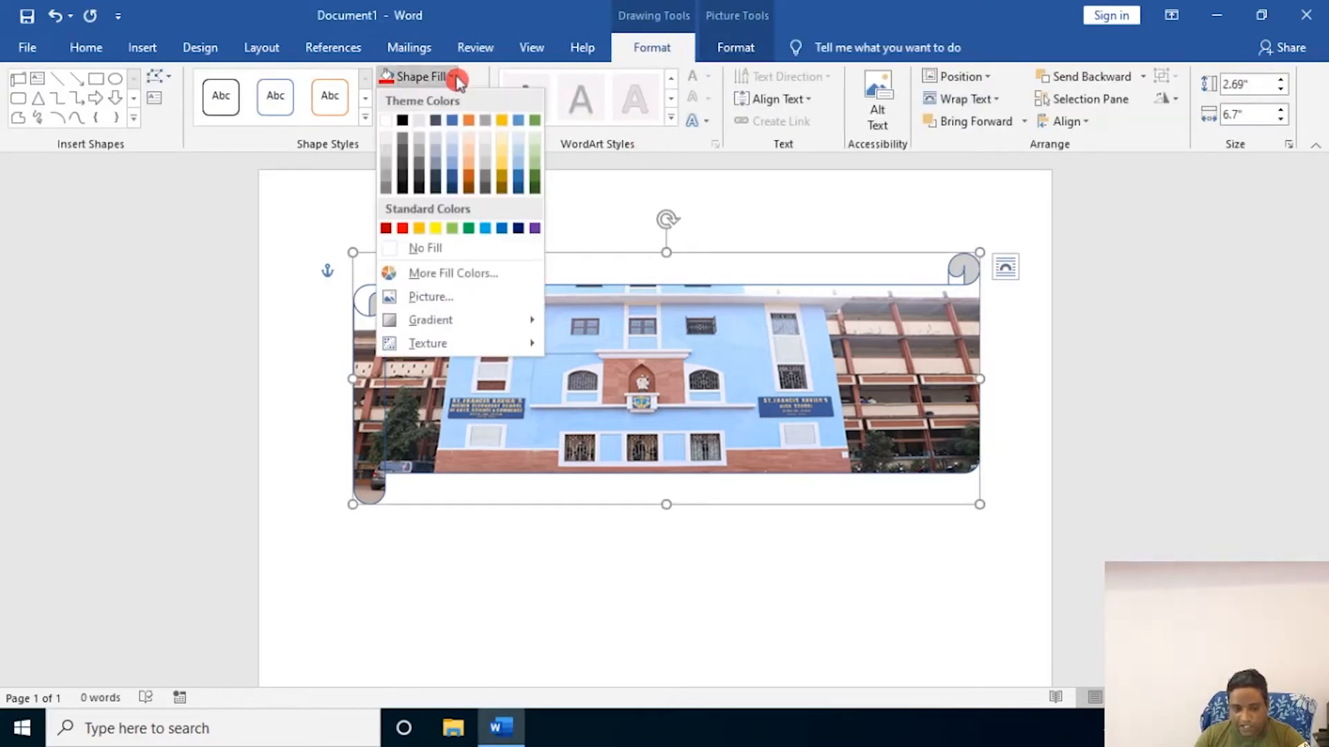
click(394, 244)
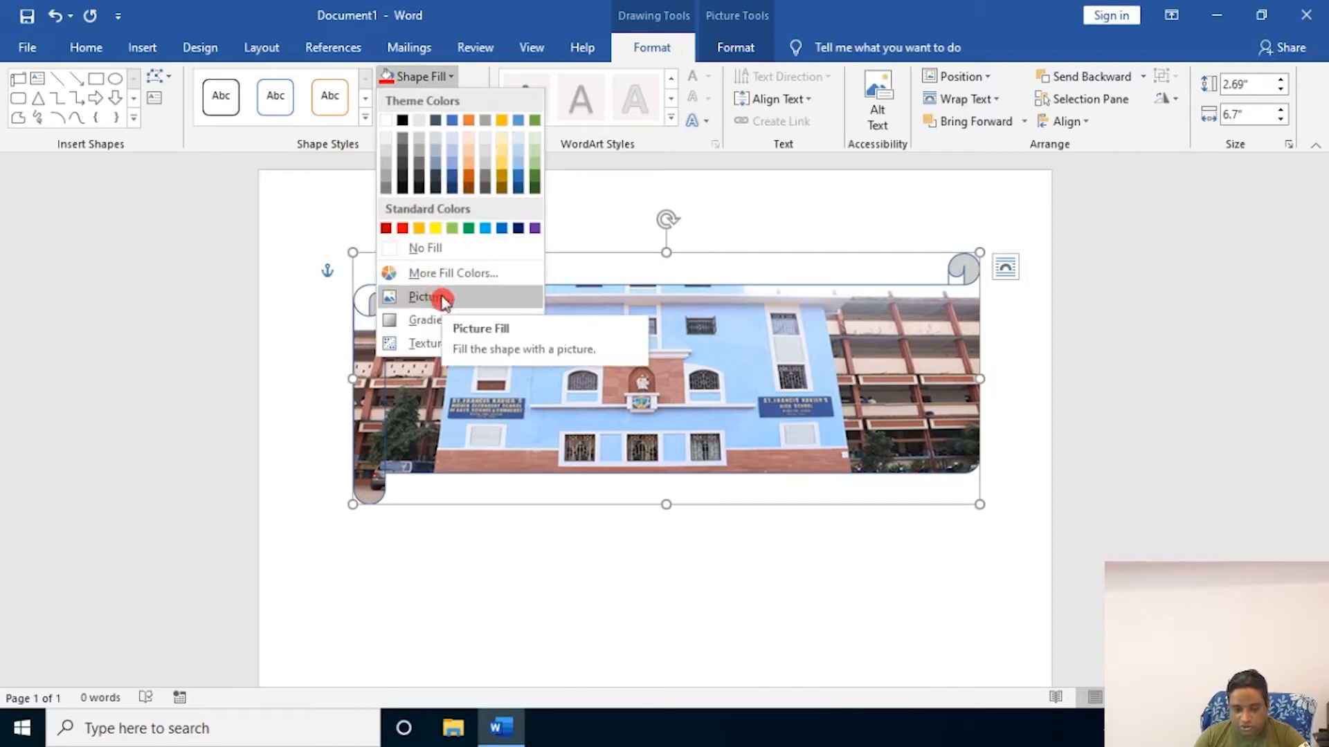
mouse_move(428, 353)
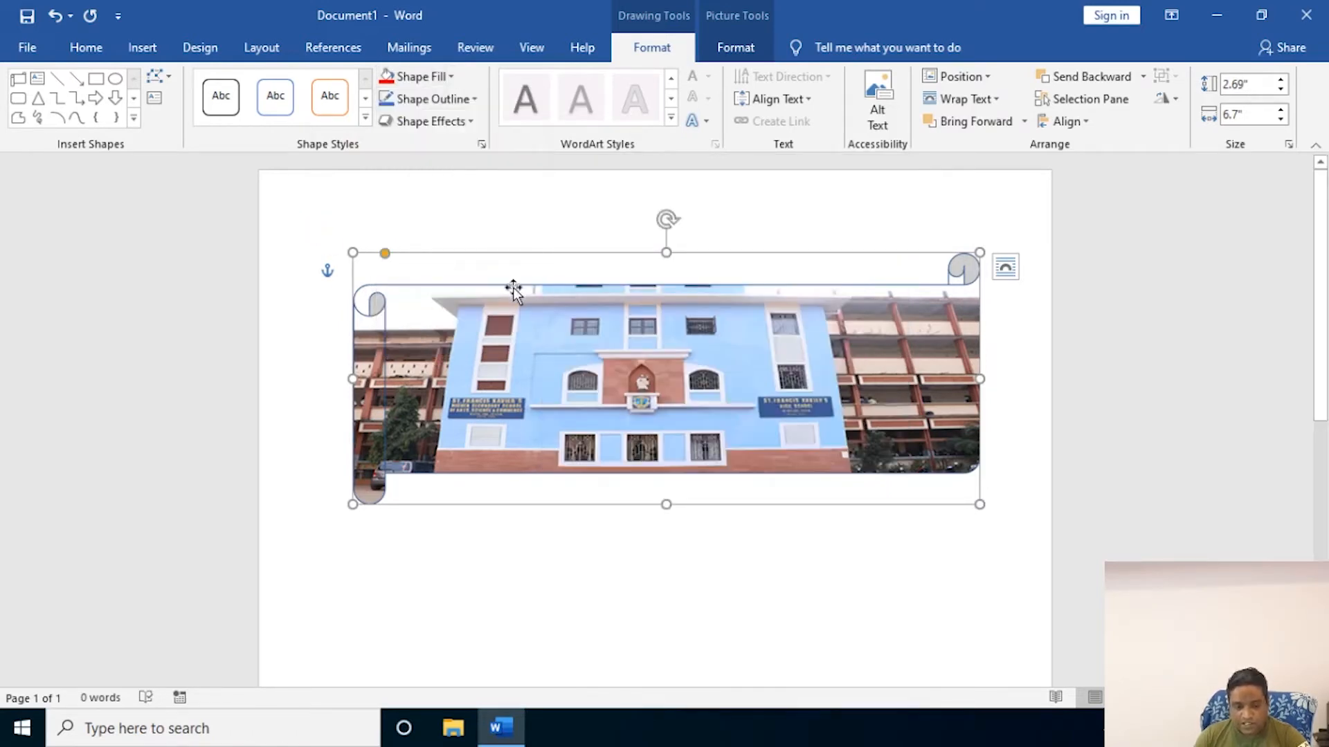
click(468, 102)
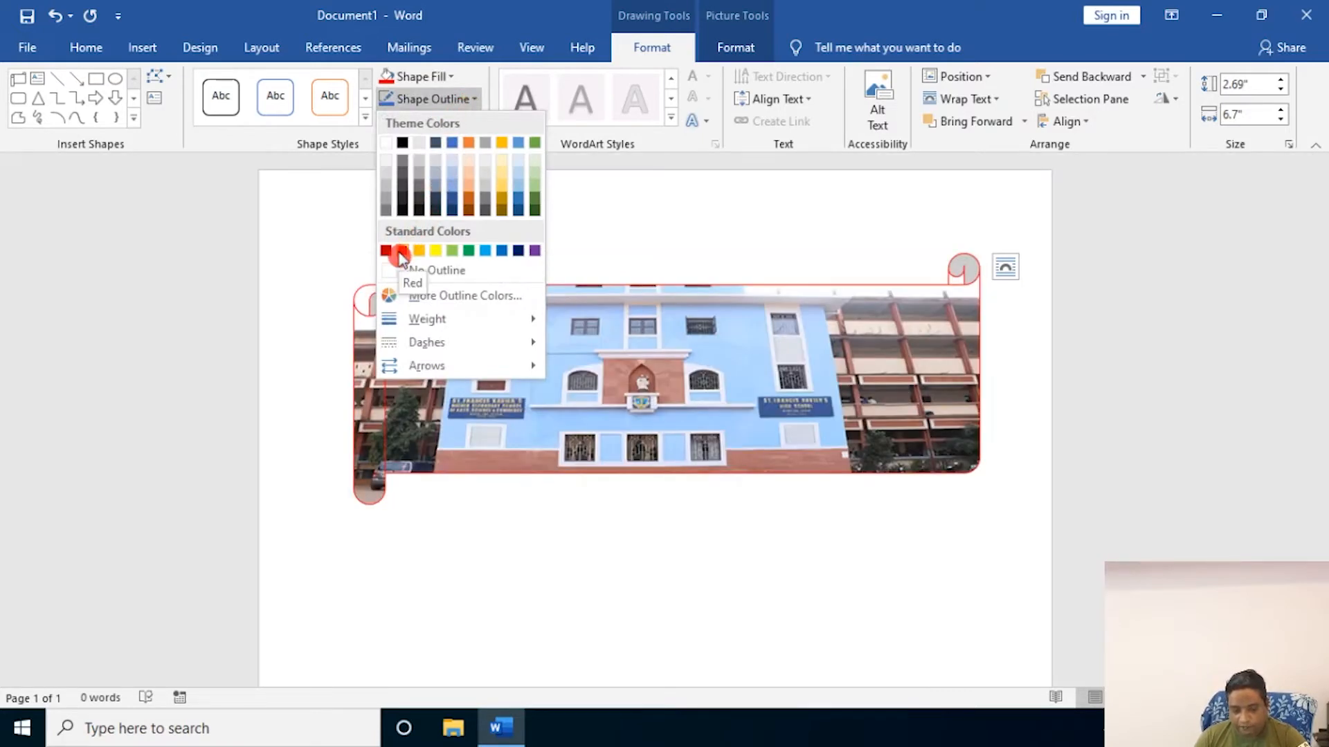
click(400, 255)
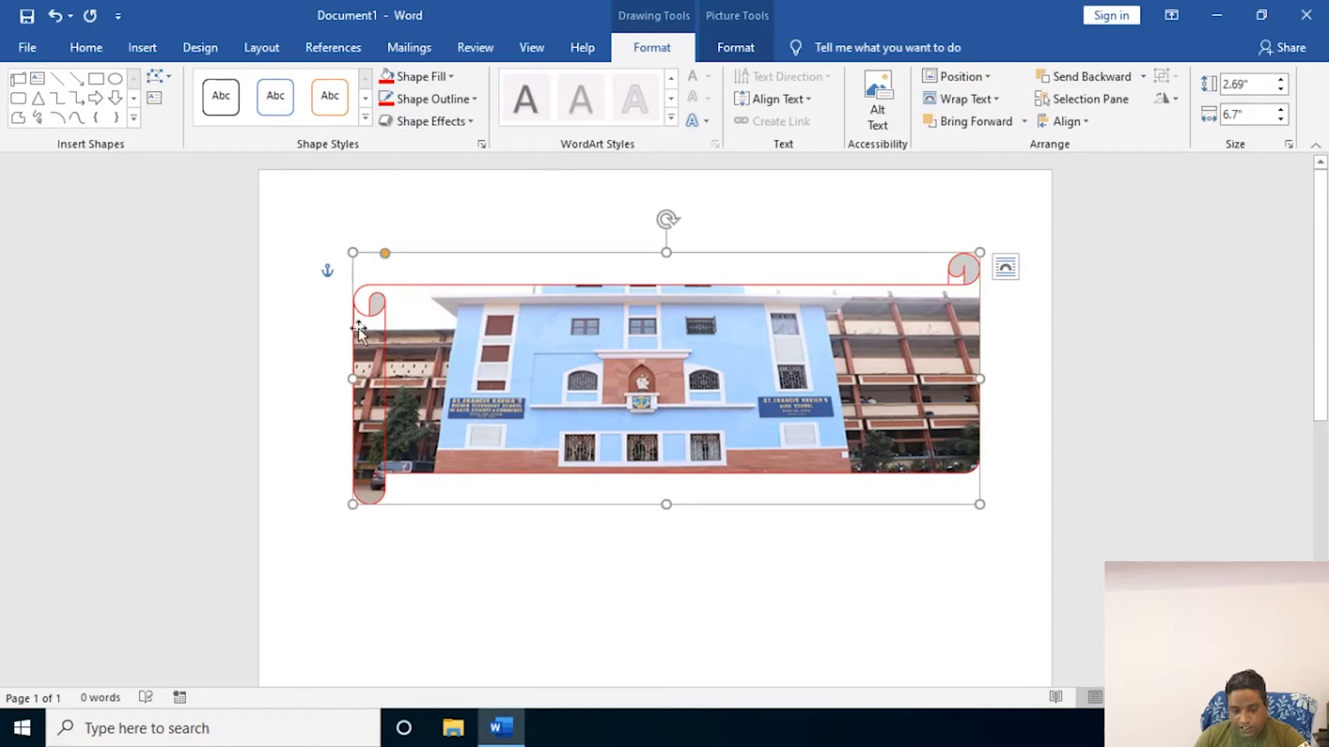
click(652, 574)
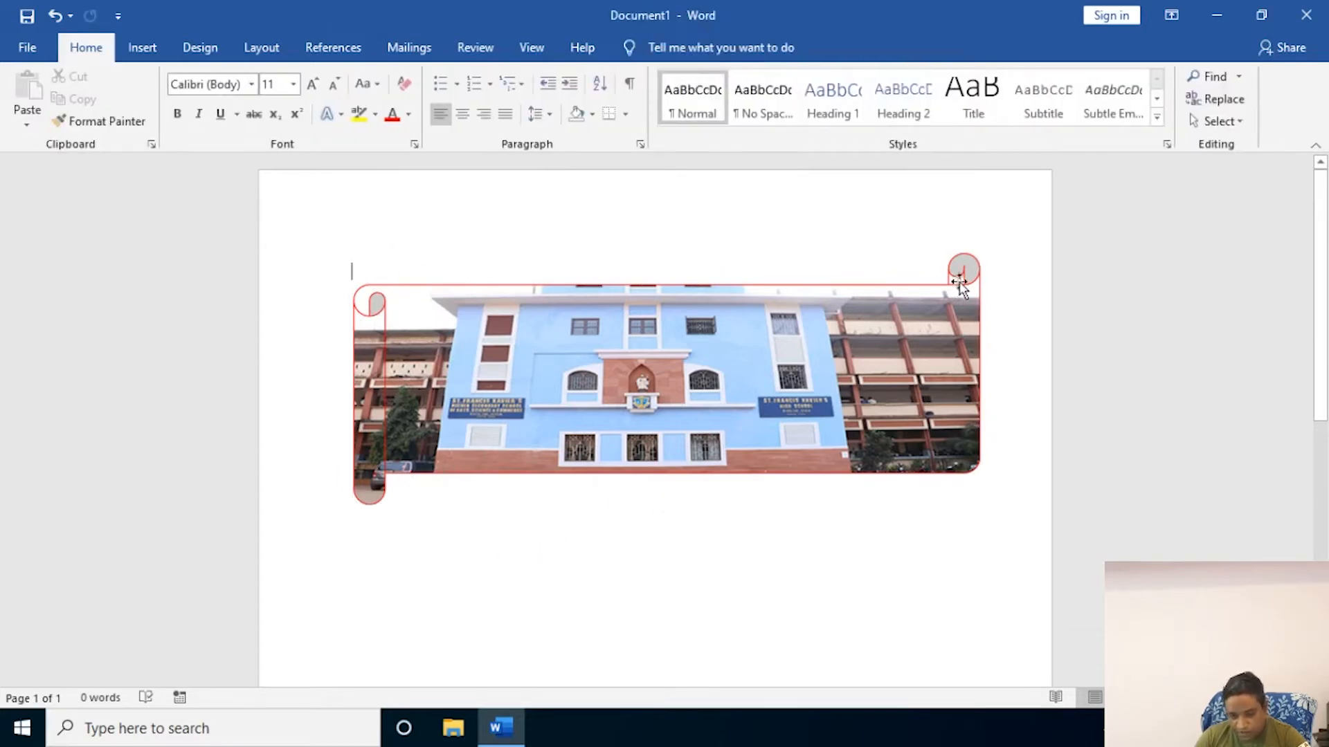
- Add a medium-large yellow glow, from the third row of glow variations, around the picture-filled scroll shape
click(634, 326)
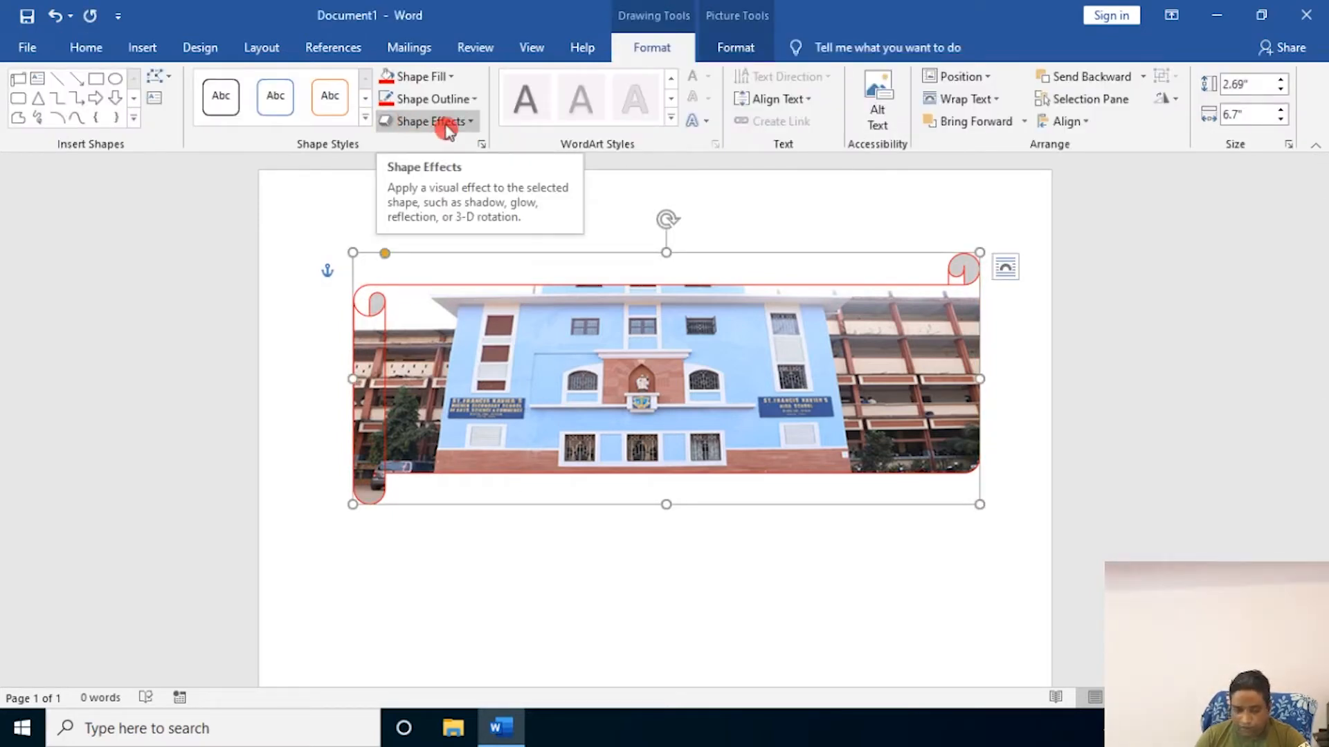
click(451, 126)
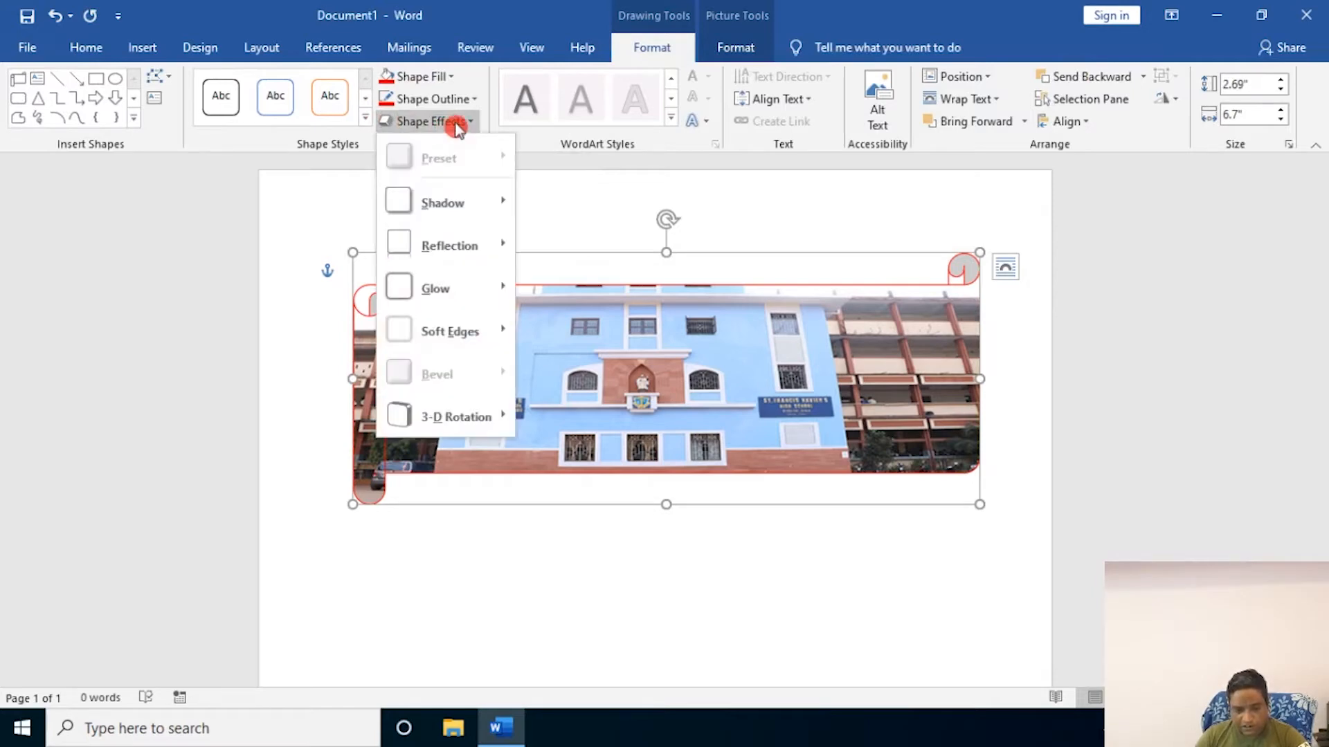
mouse_move(439, 199)
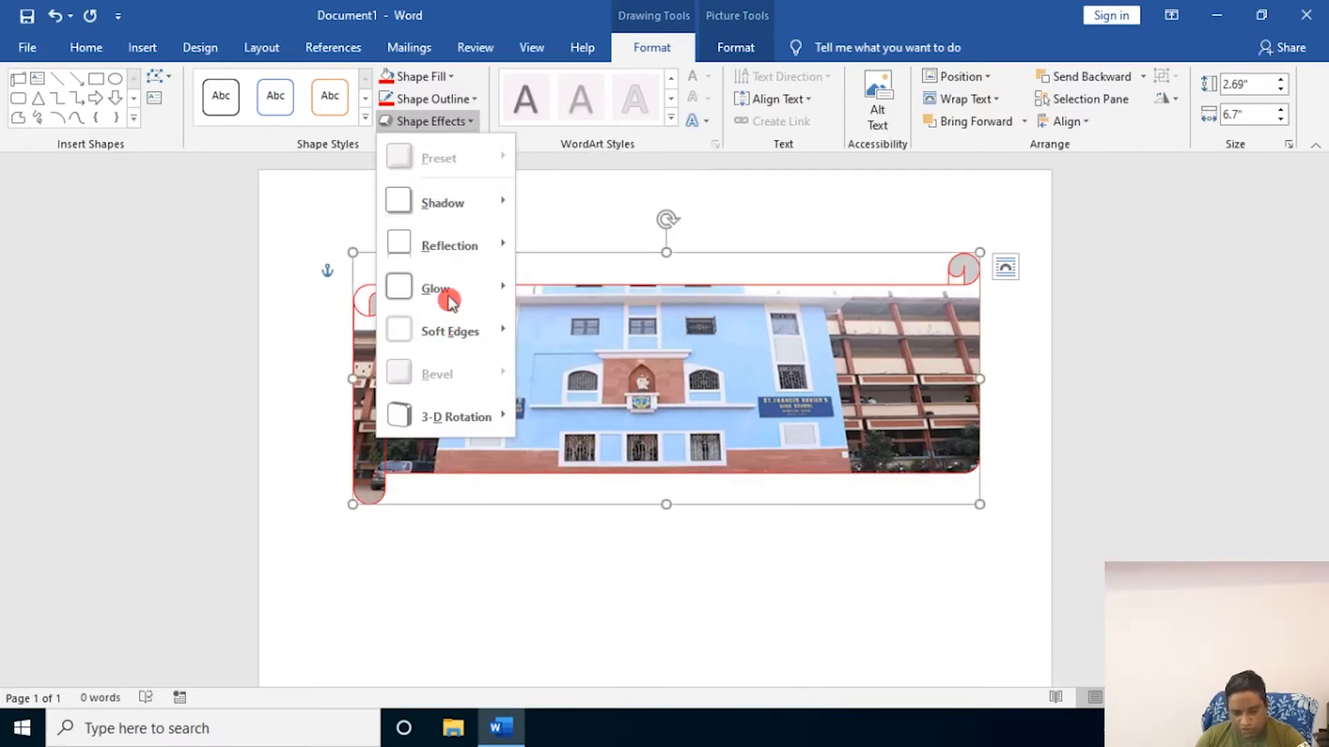
mouse_move(450, 291)
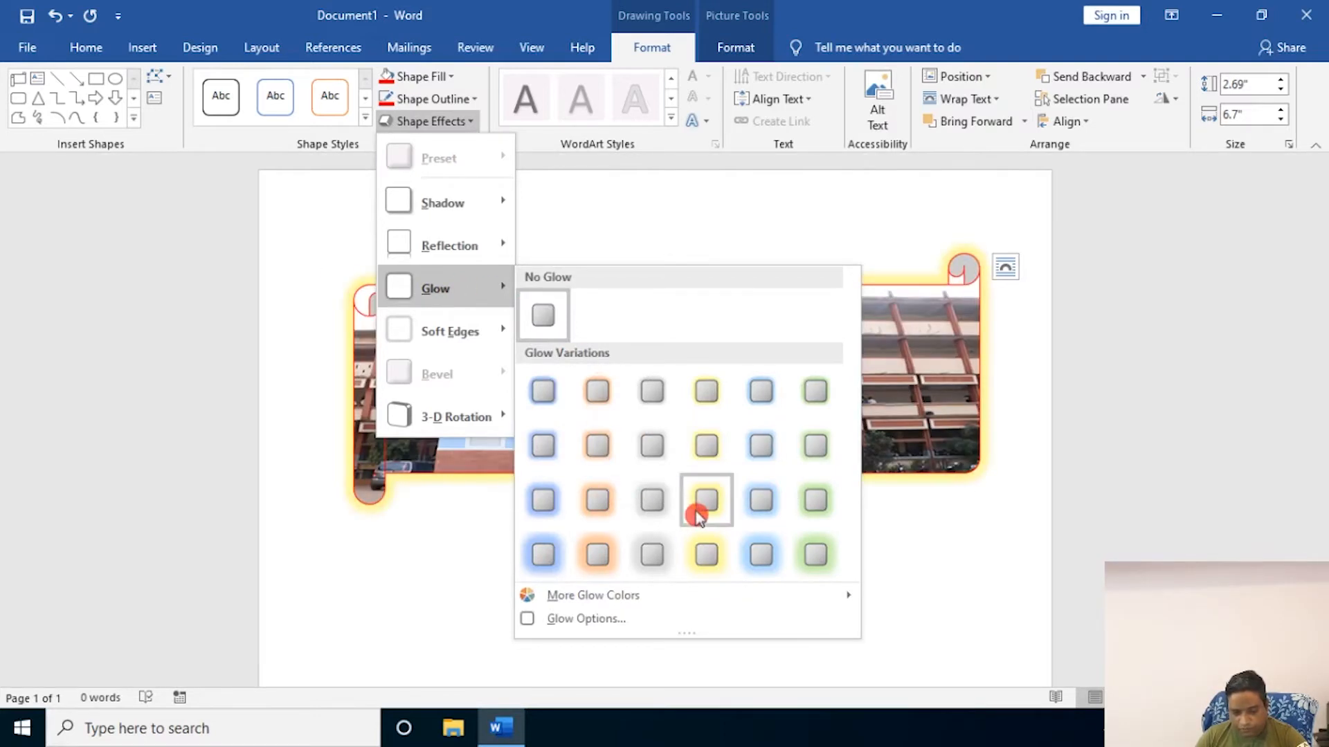
click(700, 505)
click(587, 616)
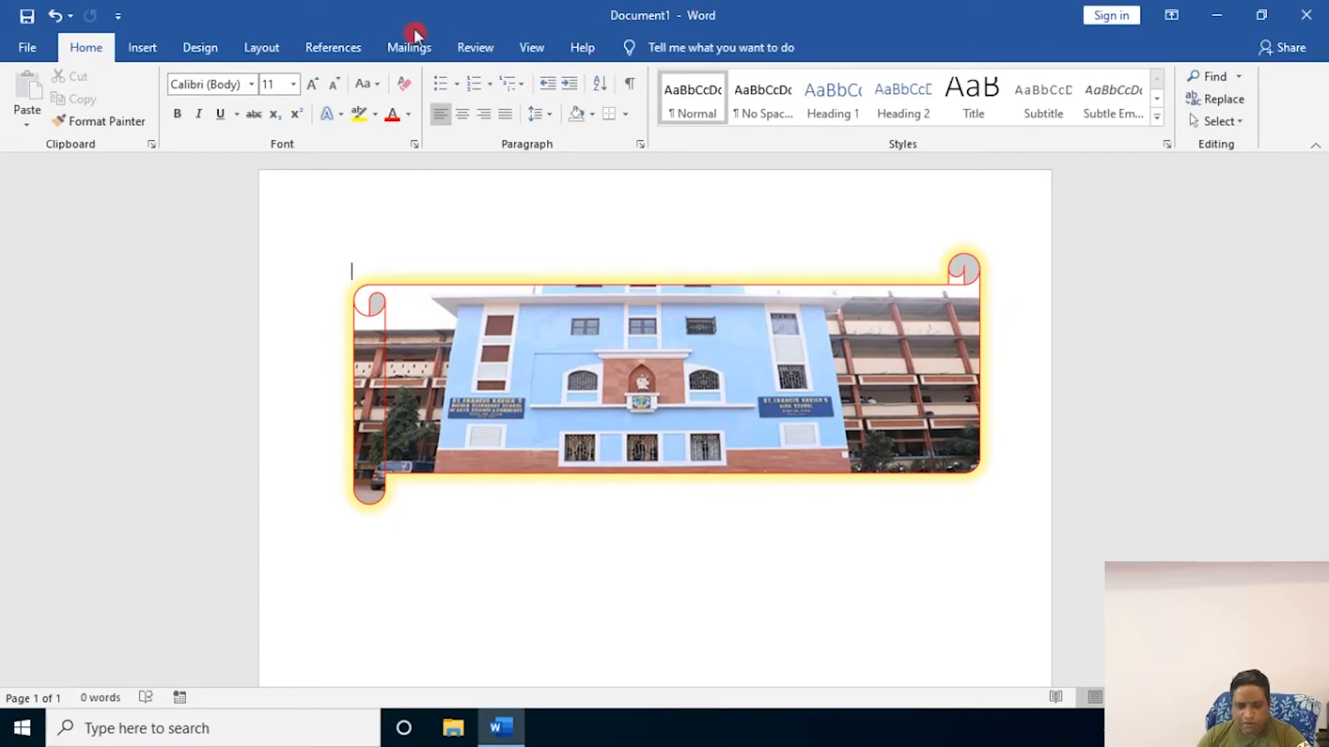
- Apply the first 3-D rotation in the third row of parallel rotations to the scroll shape
click(641, 379)
click(634, 50)
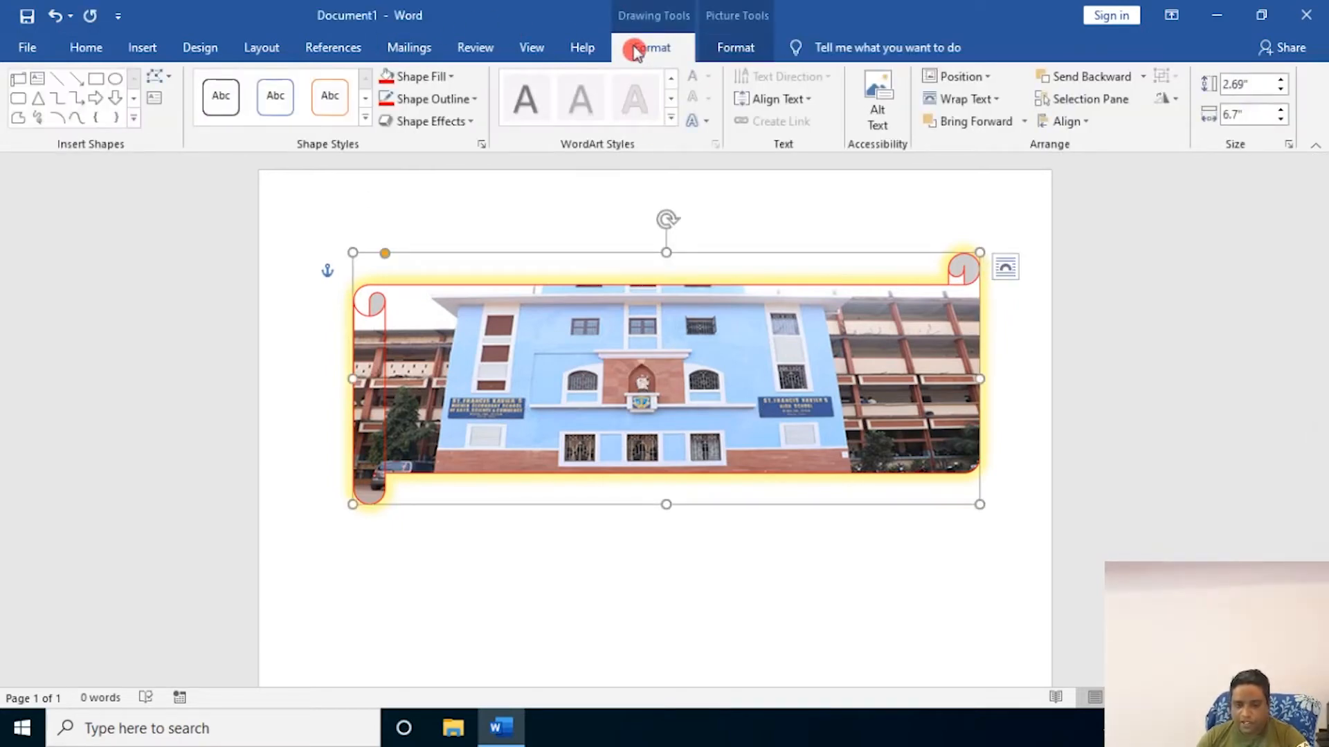
click(475, 121)
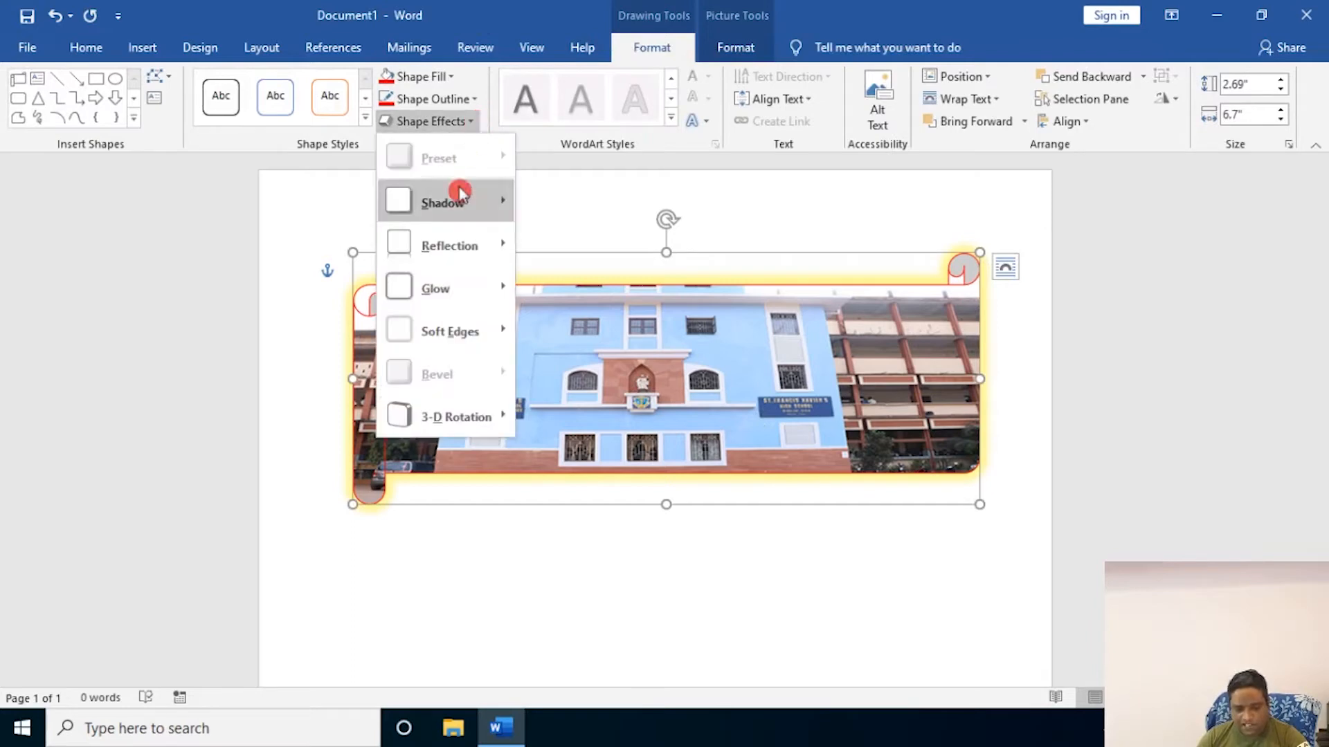
mouse_move(430, 415)
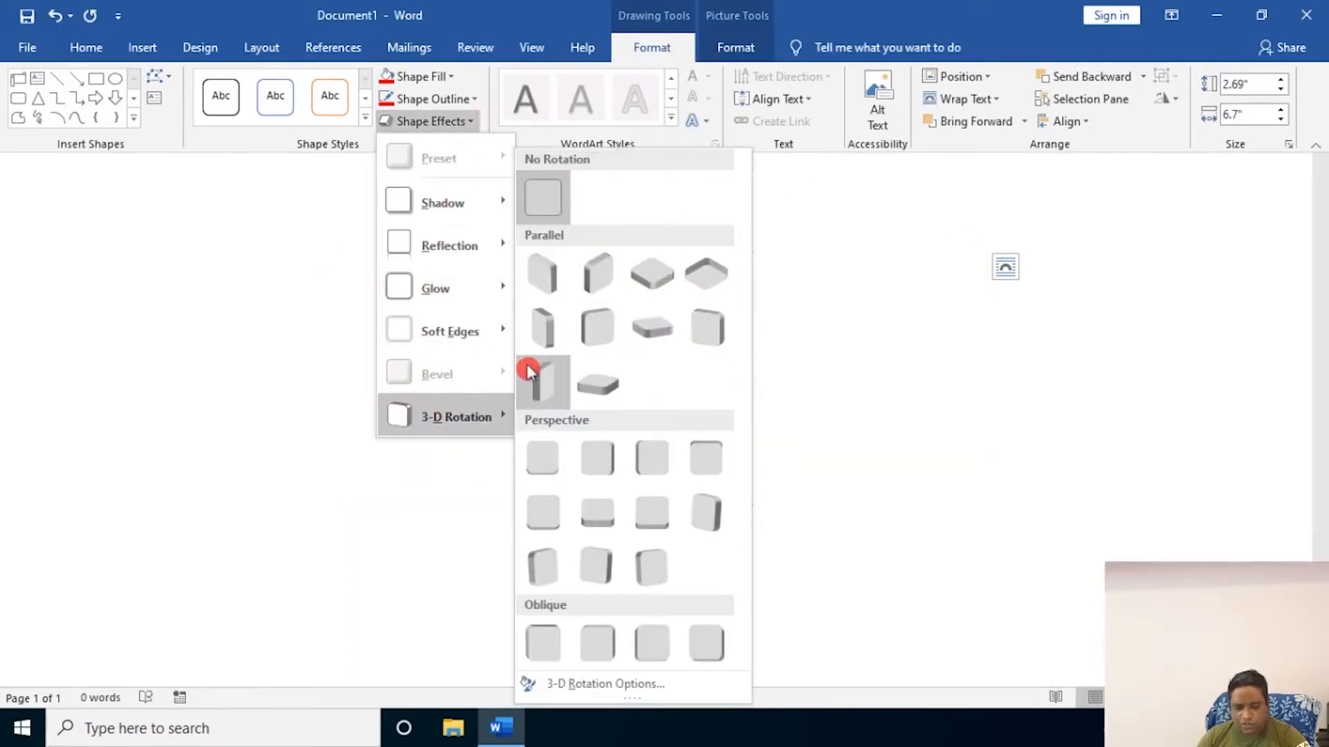
click(529, 372)
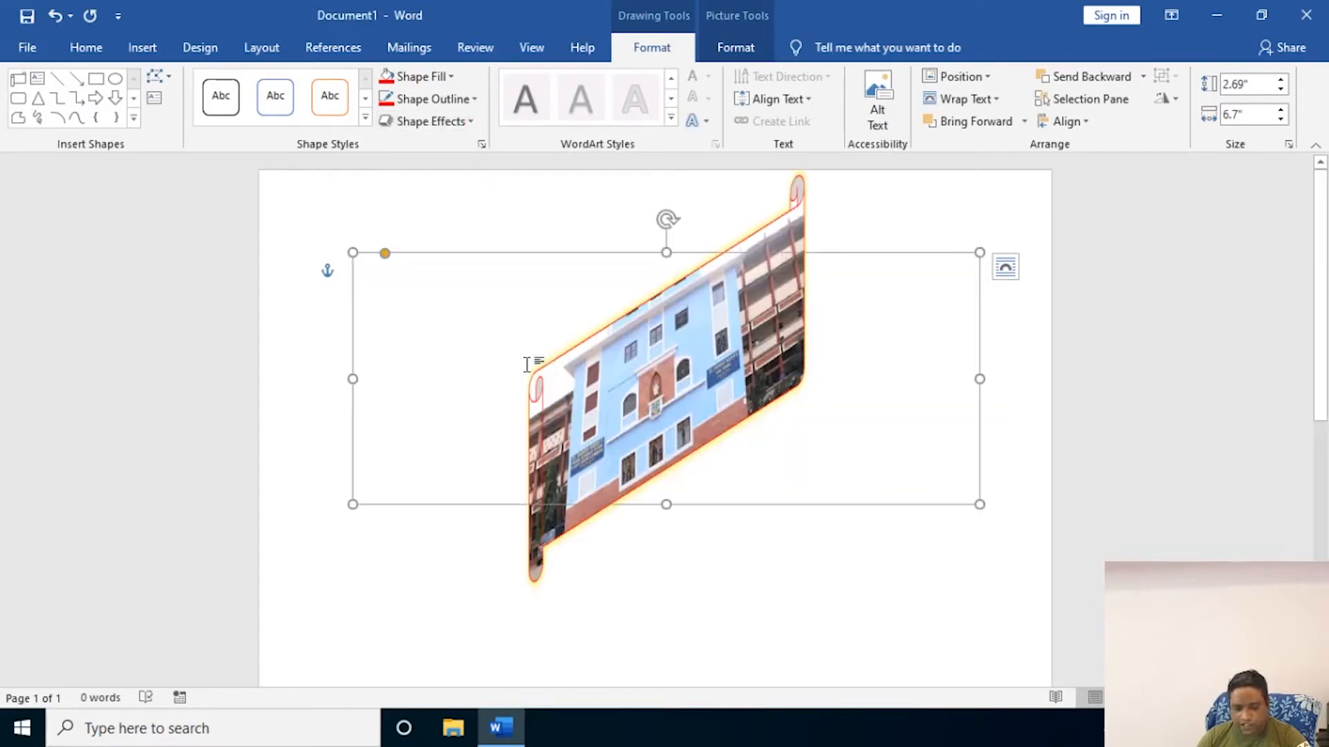
- Preview other 3-D rotations on the scroll shape and apply the third soft edge variation
click(447, 121)
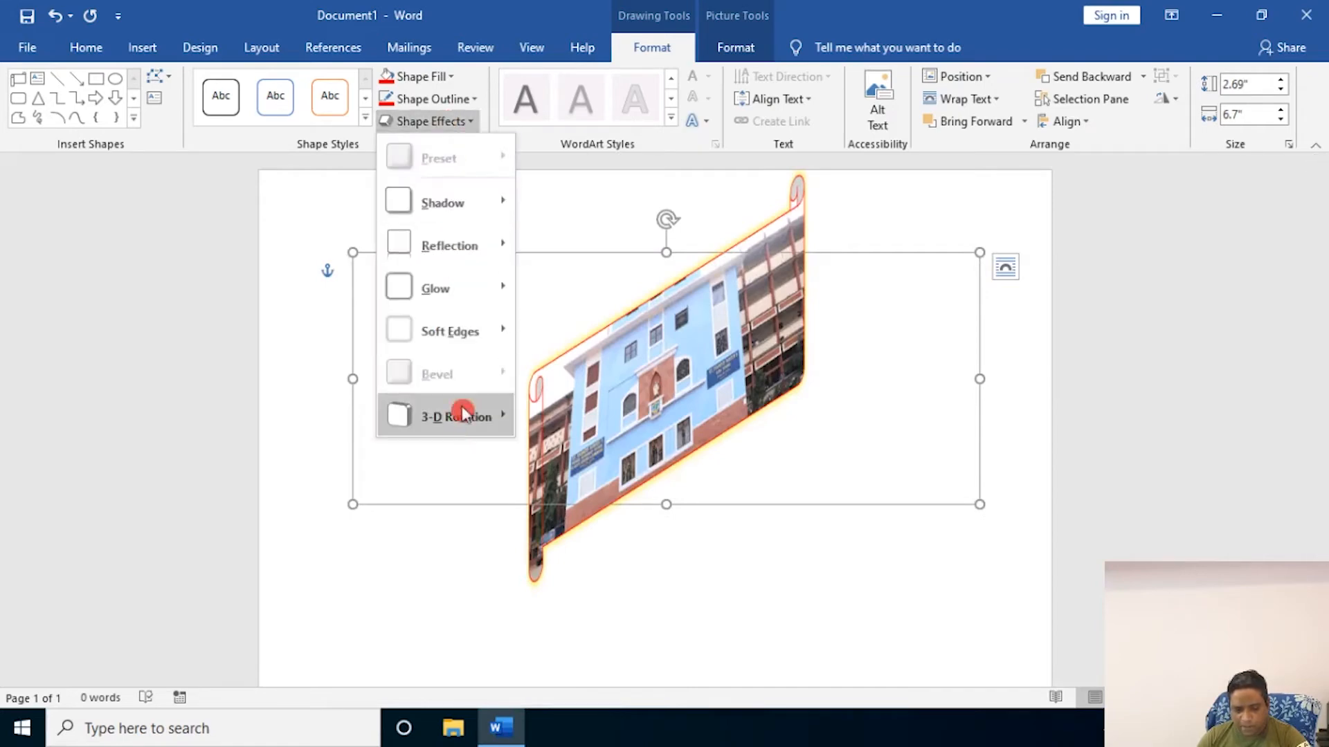
mouse_move(457, 419)
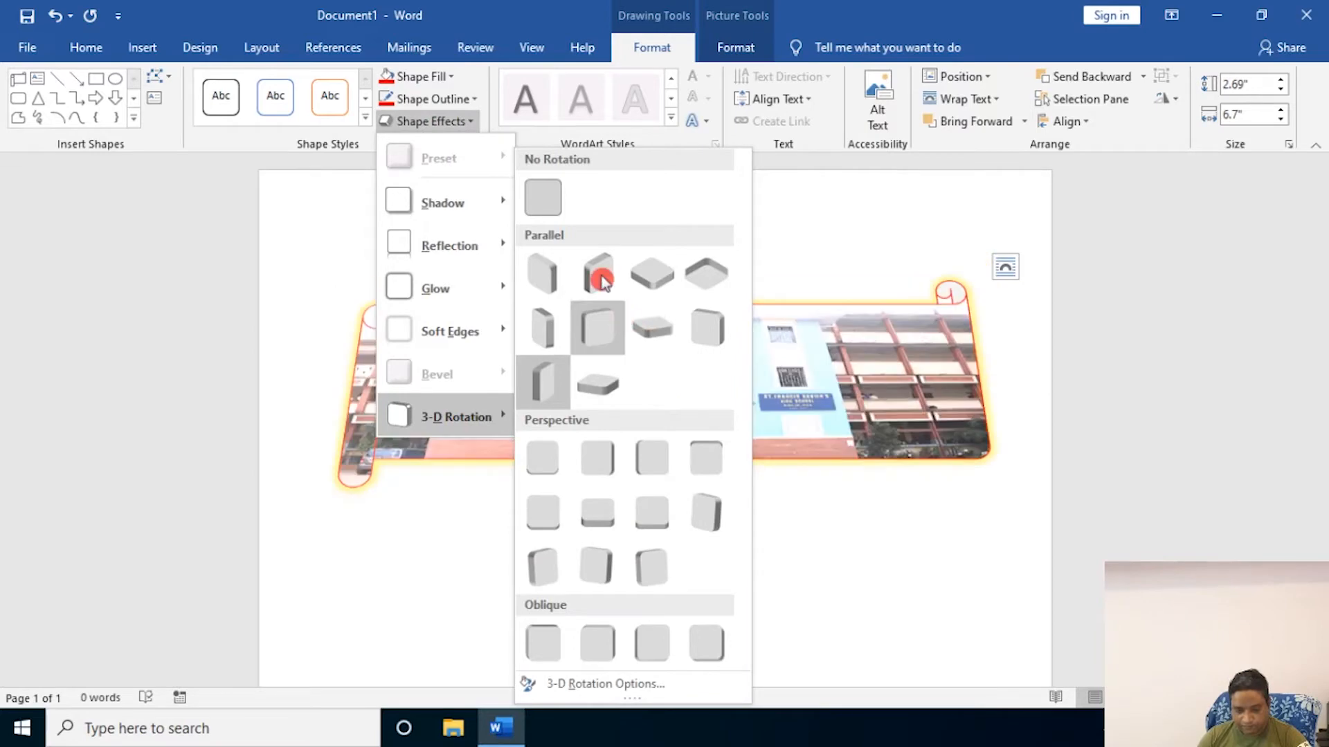
mouse_move(456, 259)
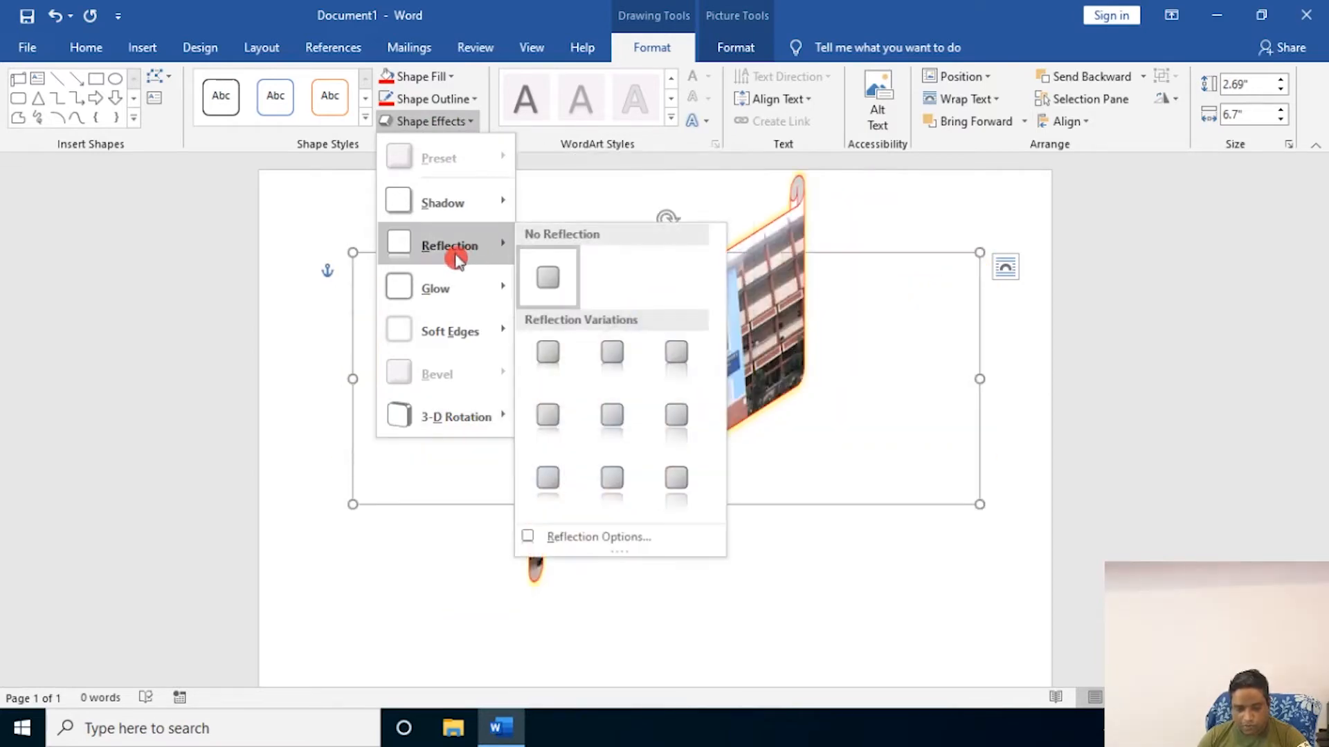
mouse_move(447, 346)
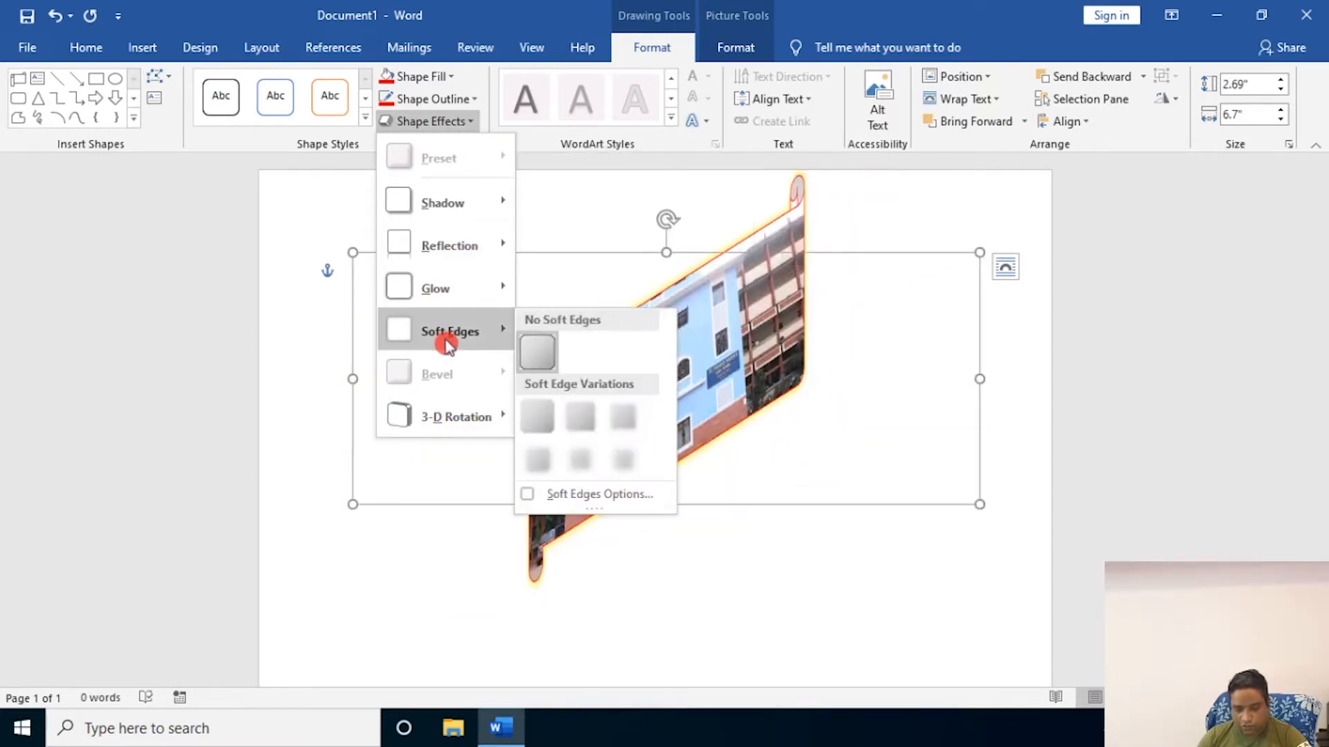
click(621, 417)
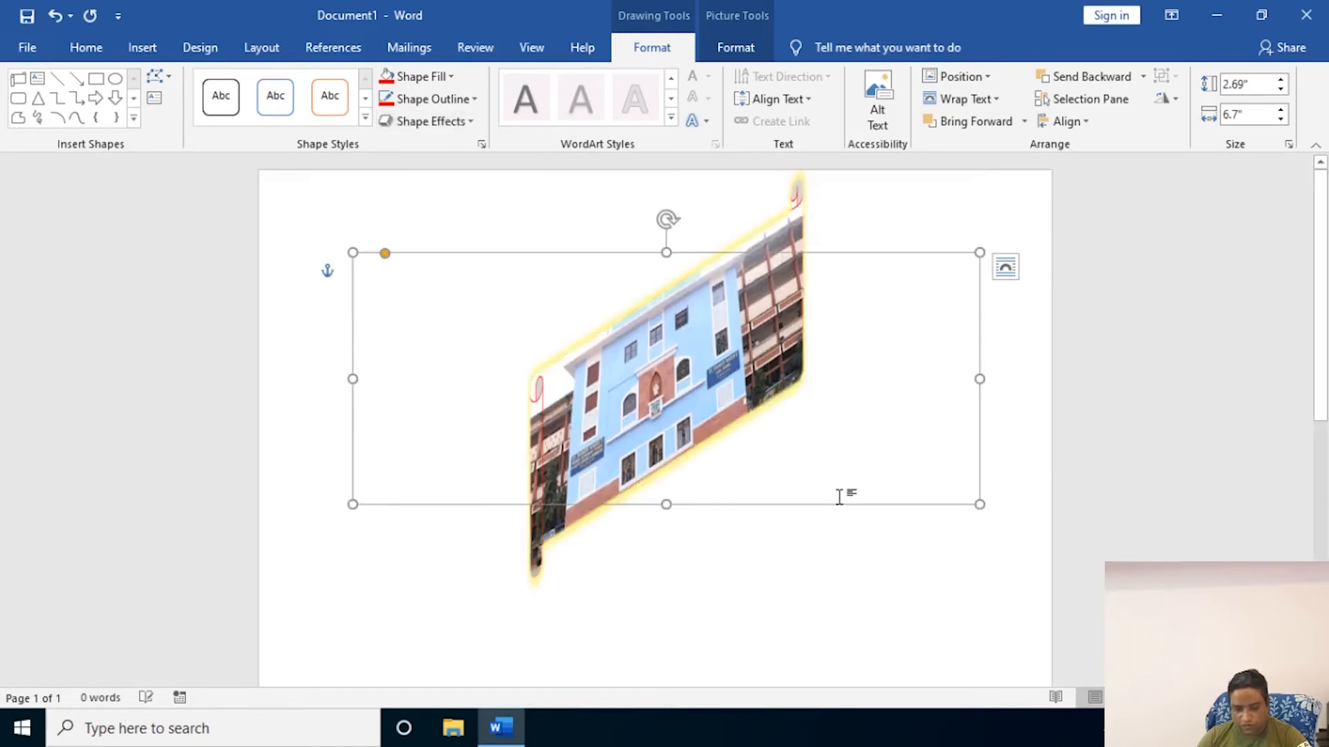
click(931, 232)
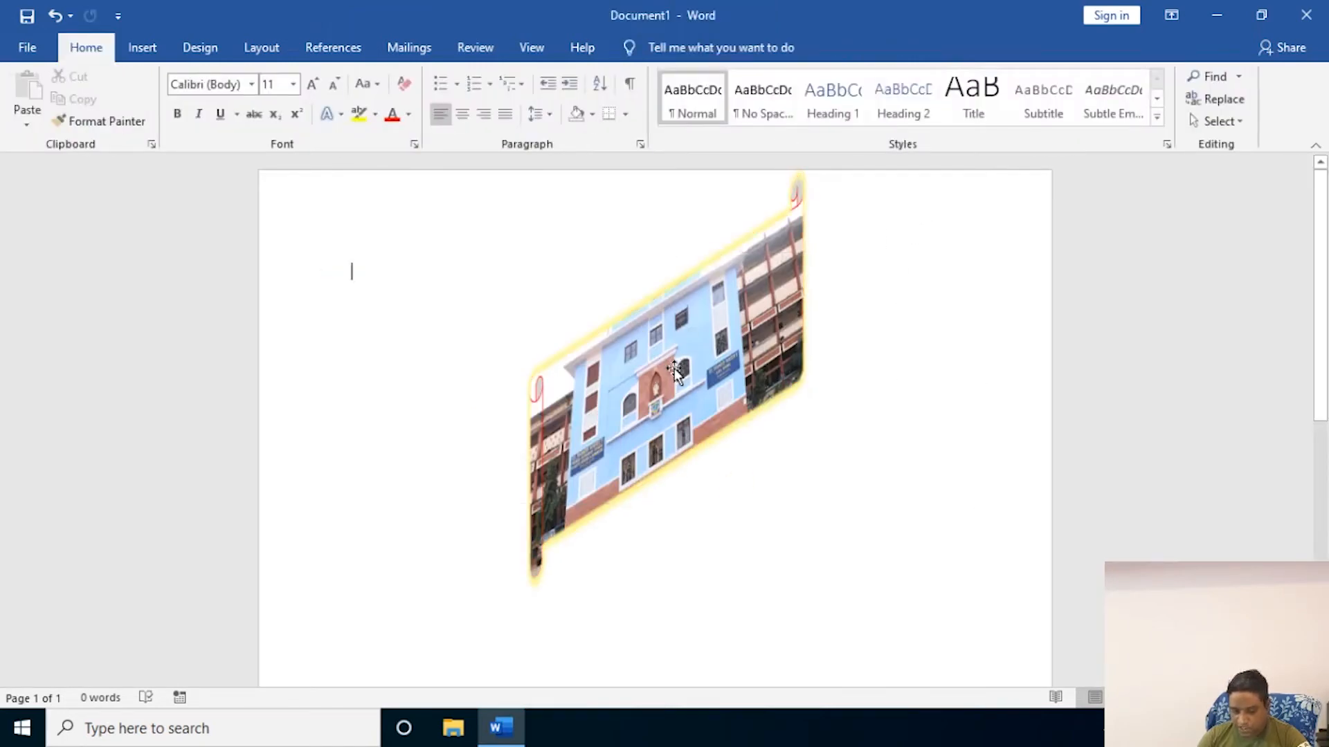
click(675, 372)
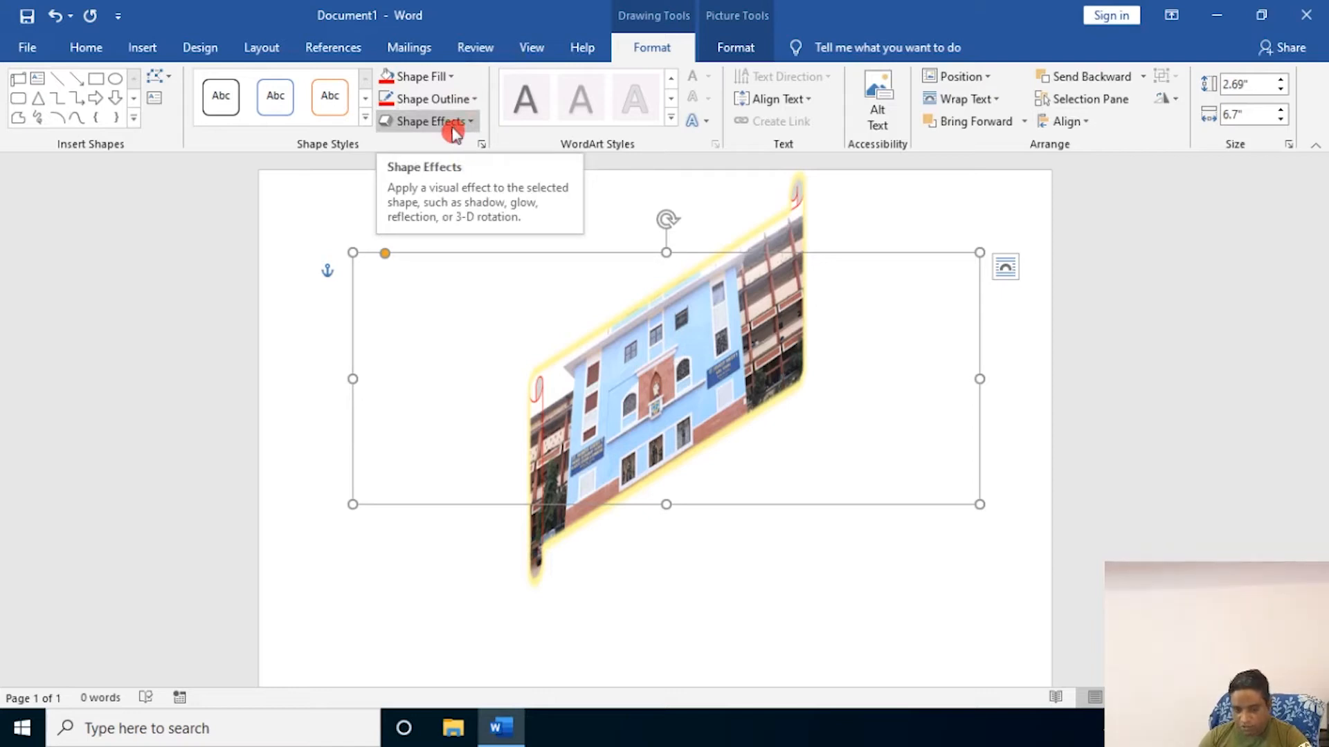
click(453, 583)
- Draw an explosion shape about 2.23" wide and 1.92" high on the page, below and beside the scroll shape
click(147, 46)
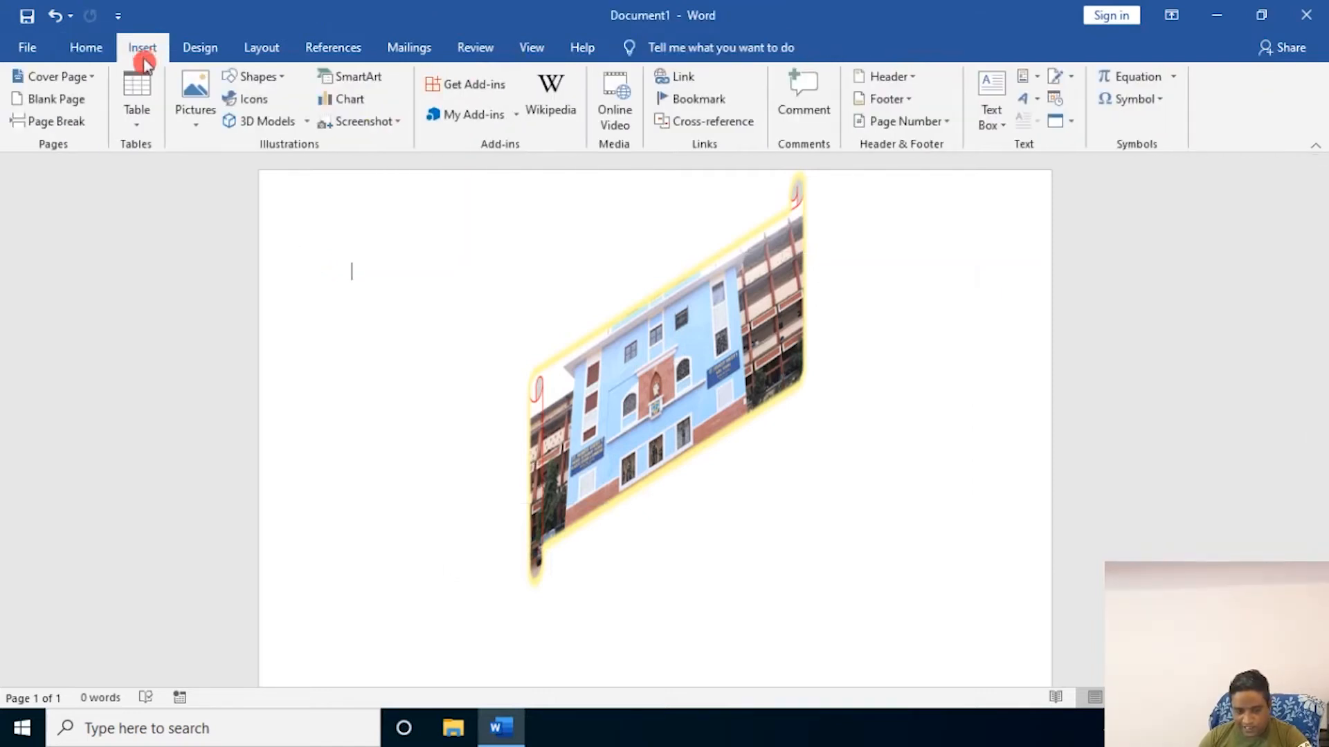
click(269, 77)
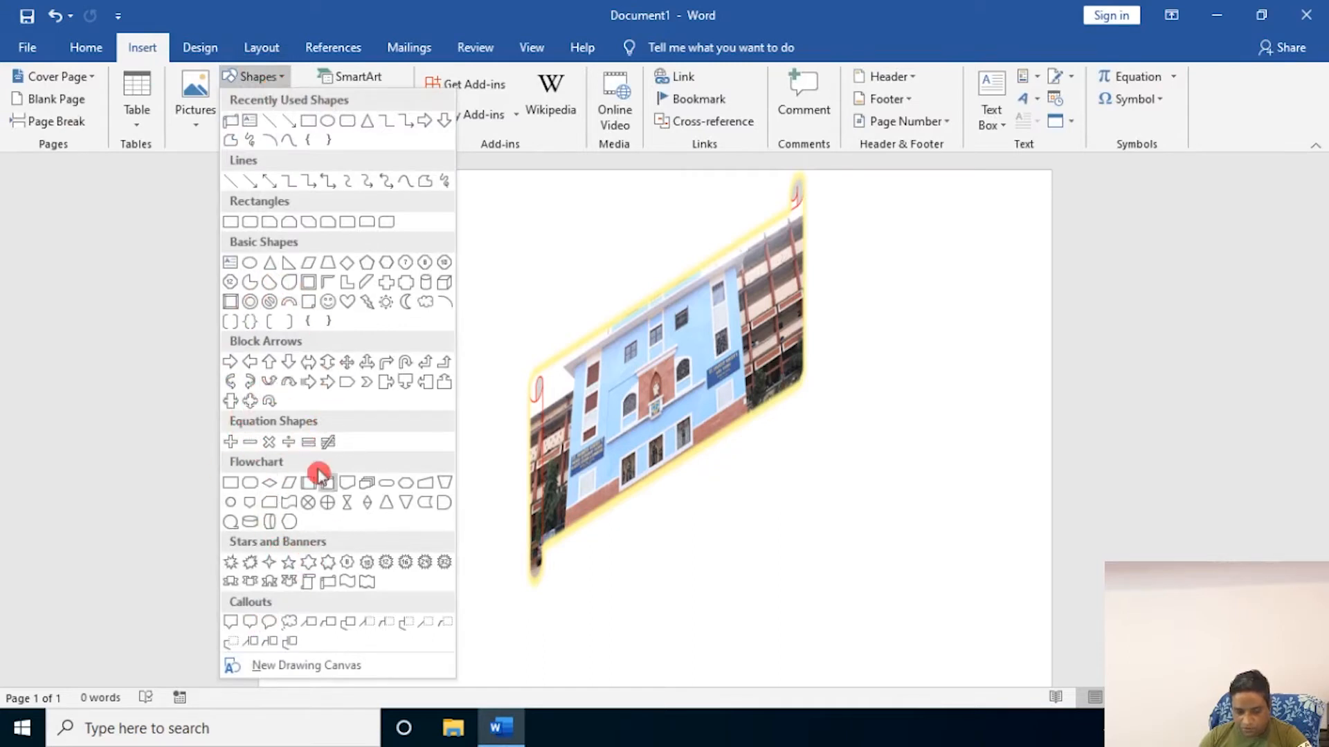
click(256, 564)
drag(944, 422, 733, 602)
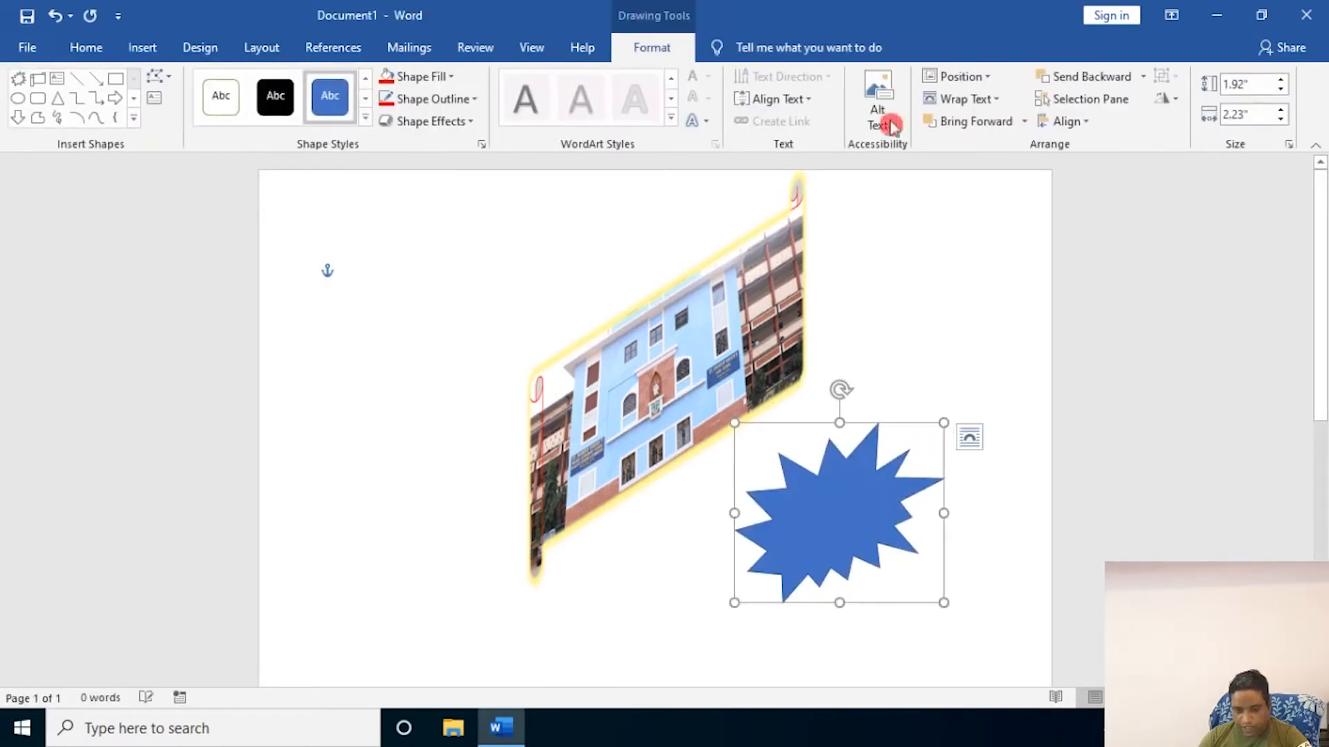
- Fill the explosion shape with the water droplets texture
click(438, 80)
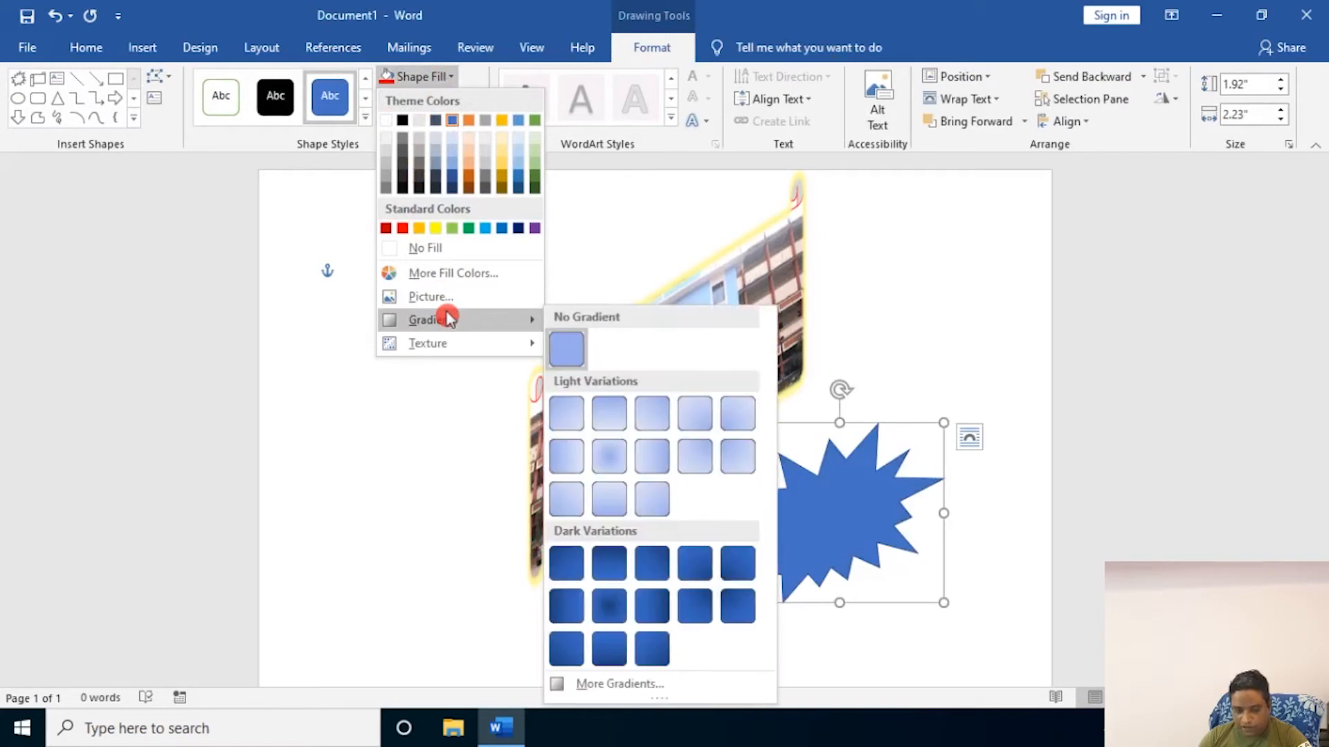
mouse_move(436, 345)
click(558, 309)
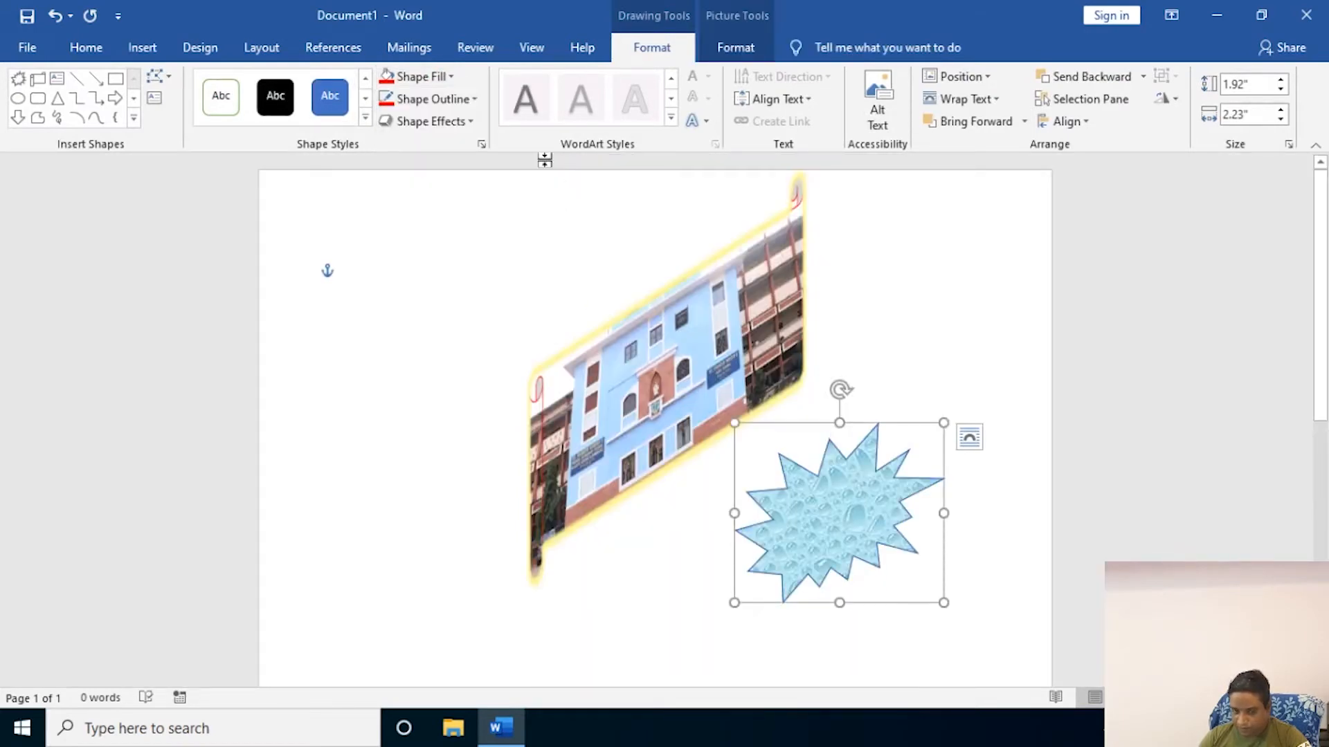
- Add the largest orange glow variation around the explosion shape and deselect it
click(462, 124)
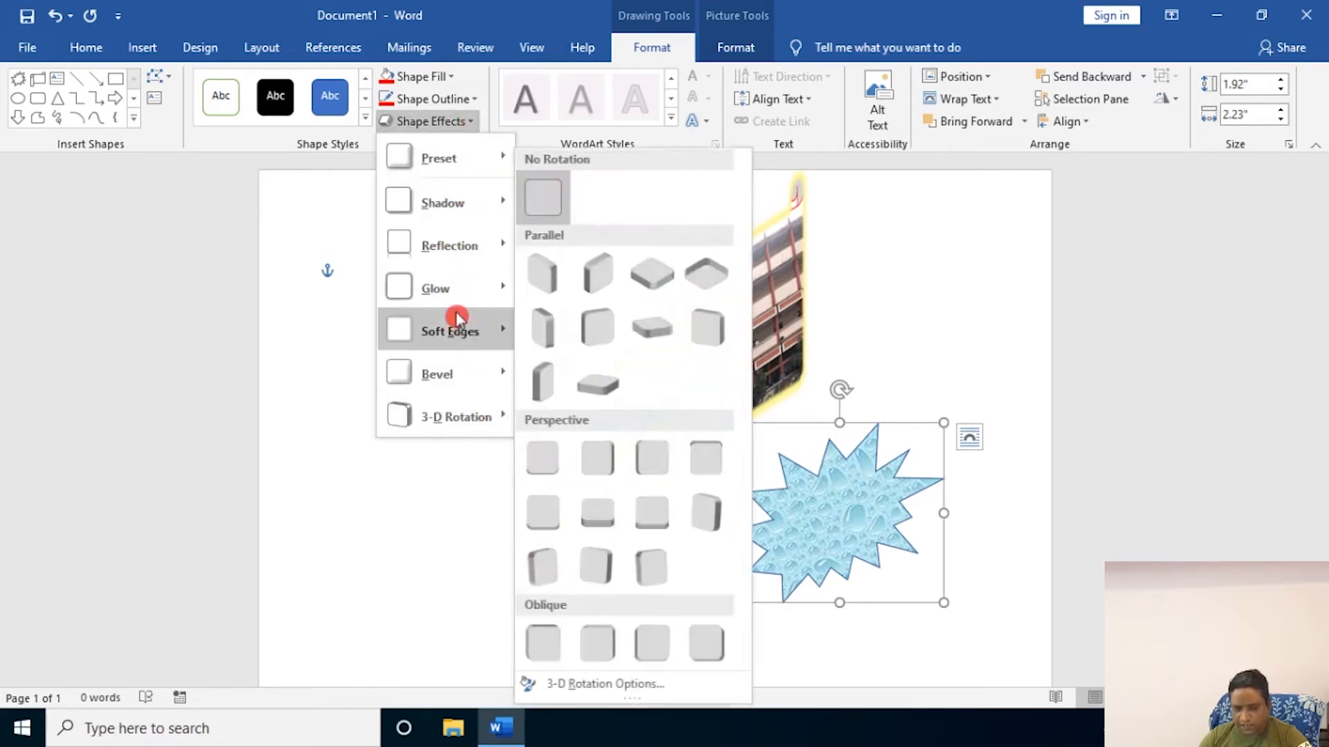
mouse_move(465, 301)
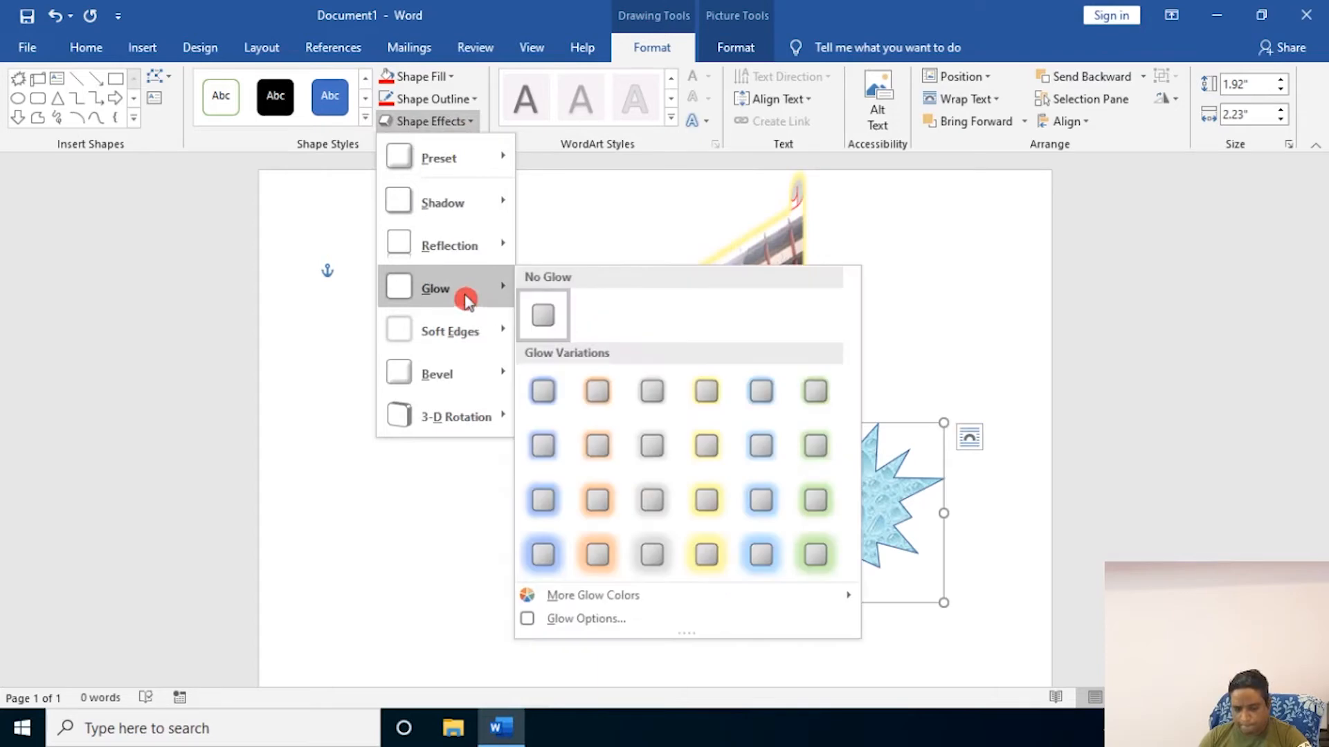
click(597, 553)
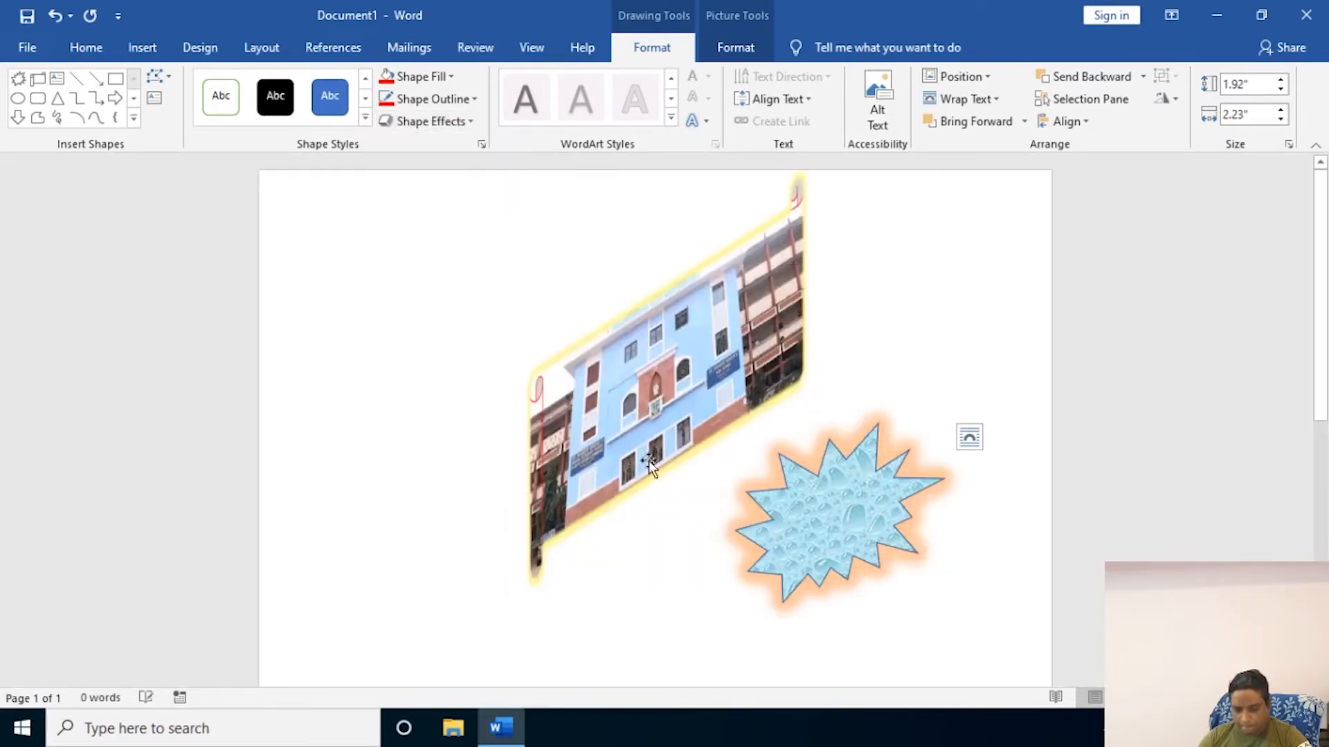
click(1003, 304)
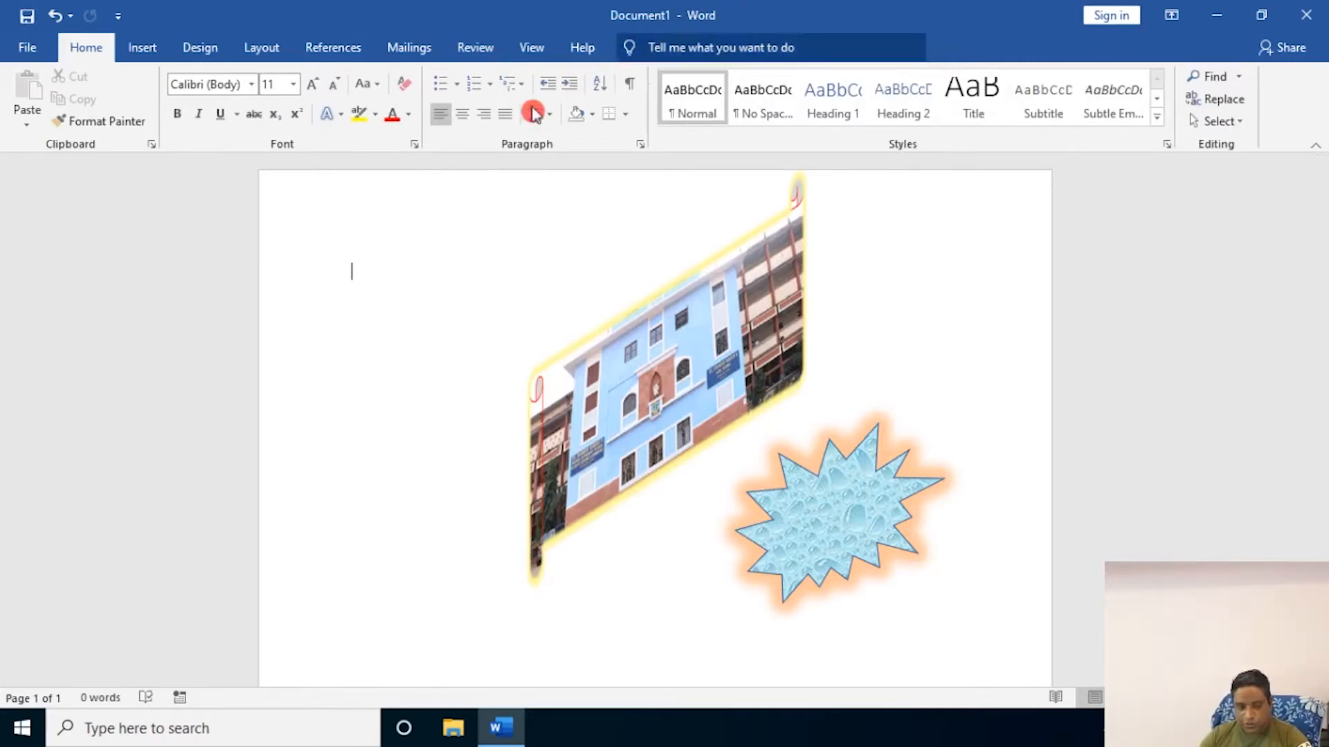
- Set up a gradient fill effect for the page colour with the Diagonal up shading style
click(220, 56)
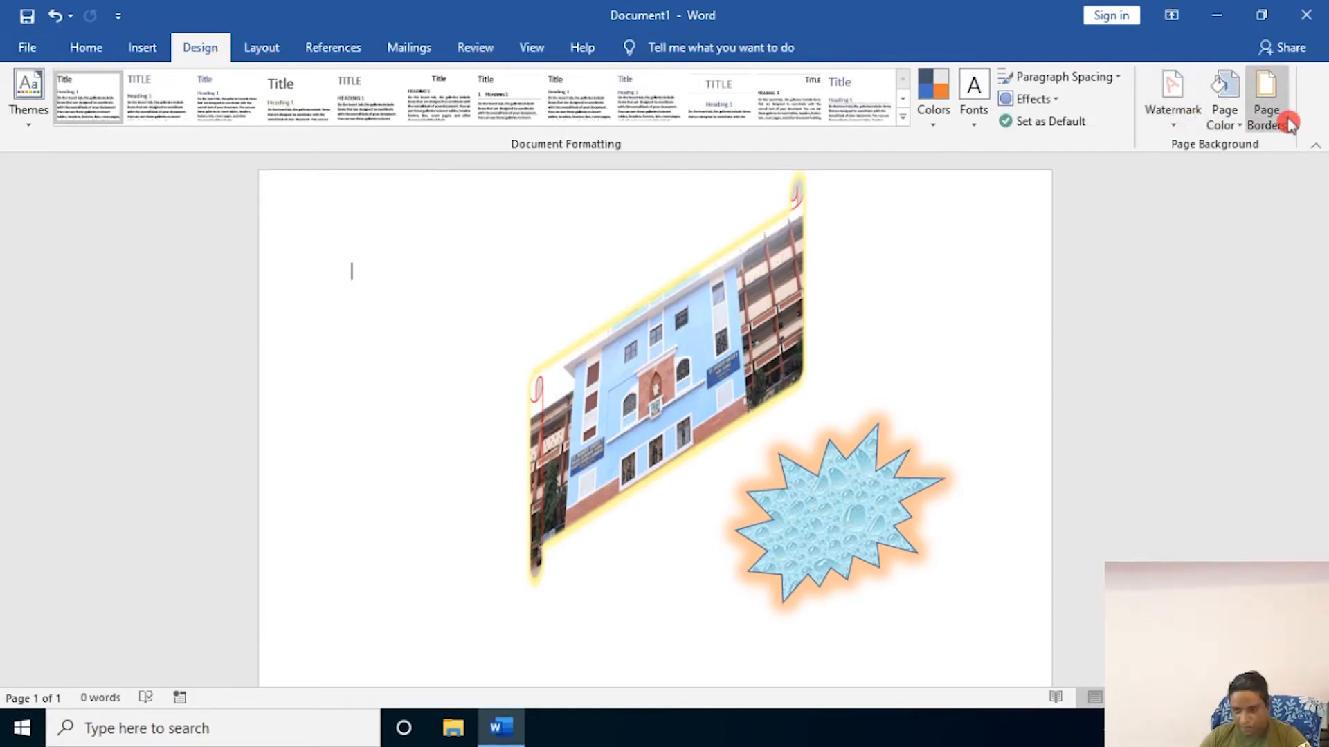
click(1238, 101)
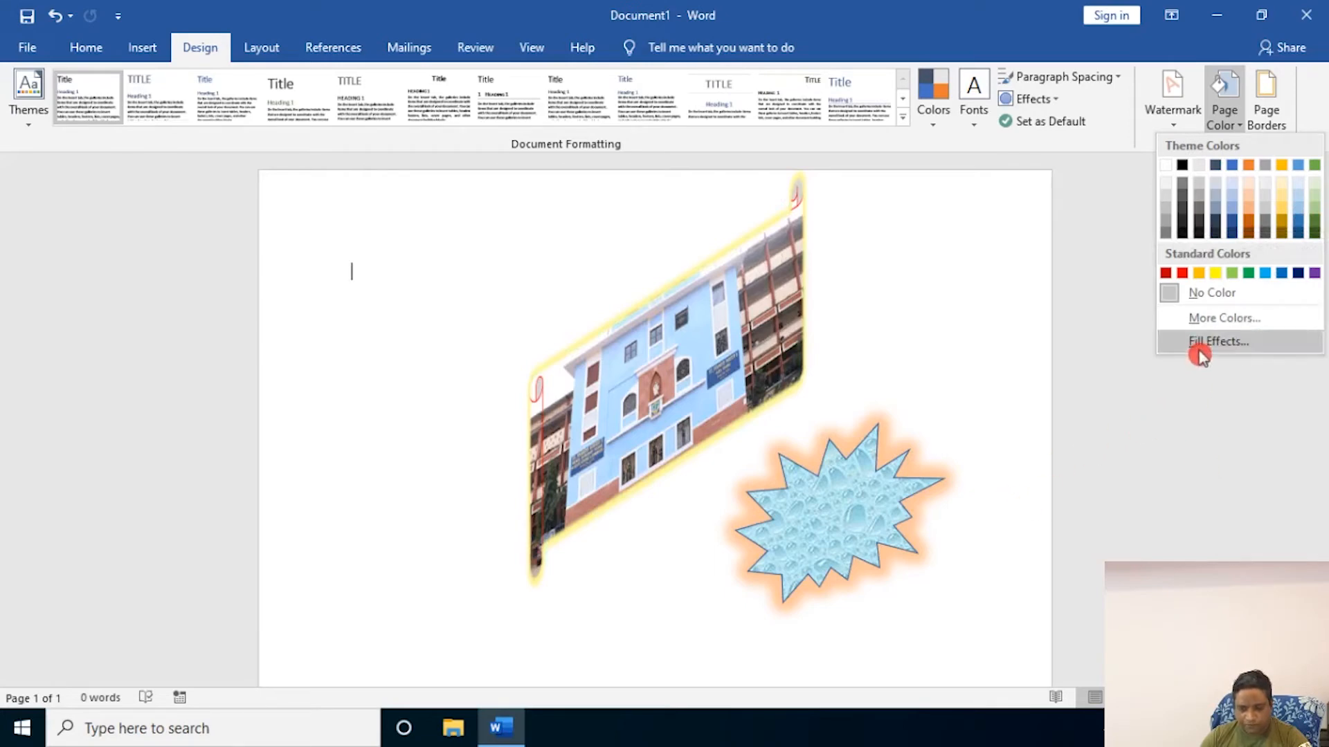
click(1218, 341)
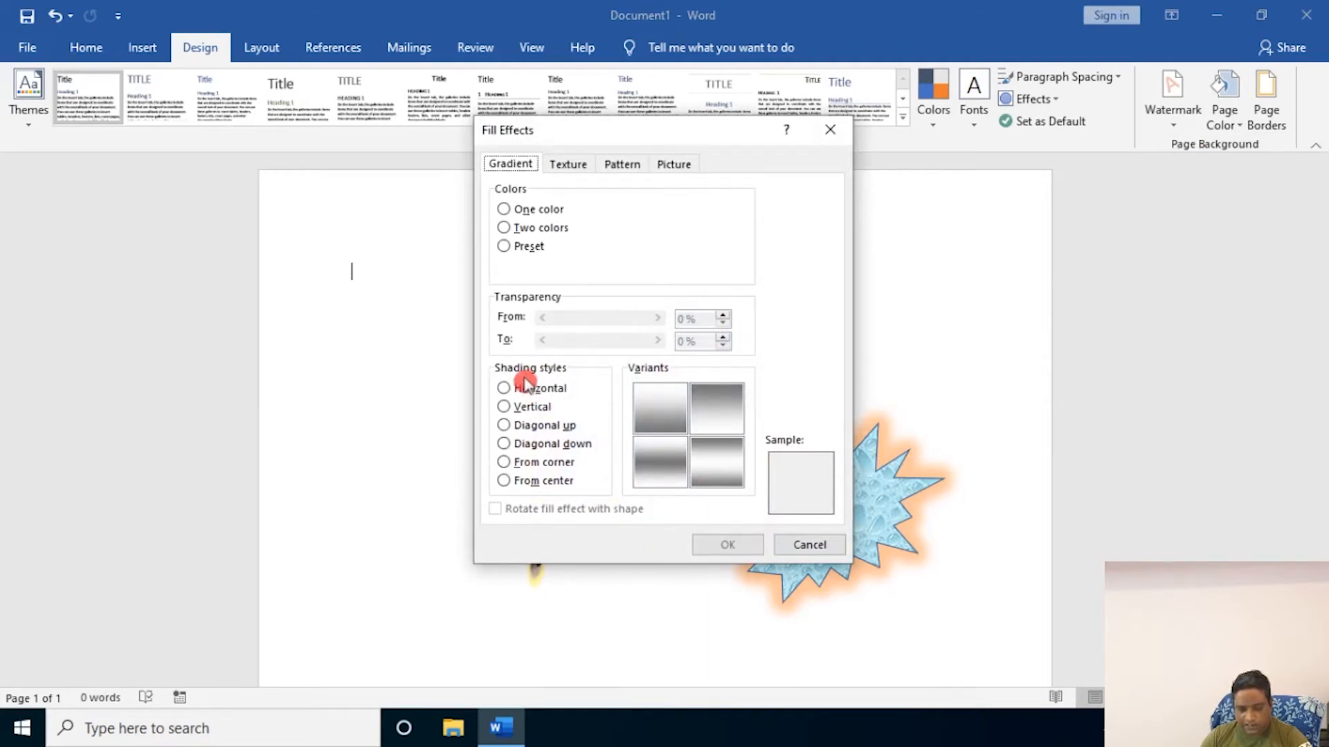
click(524, 408)
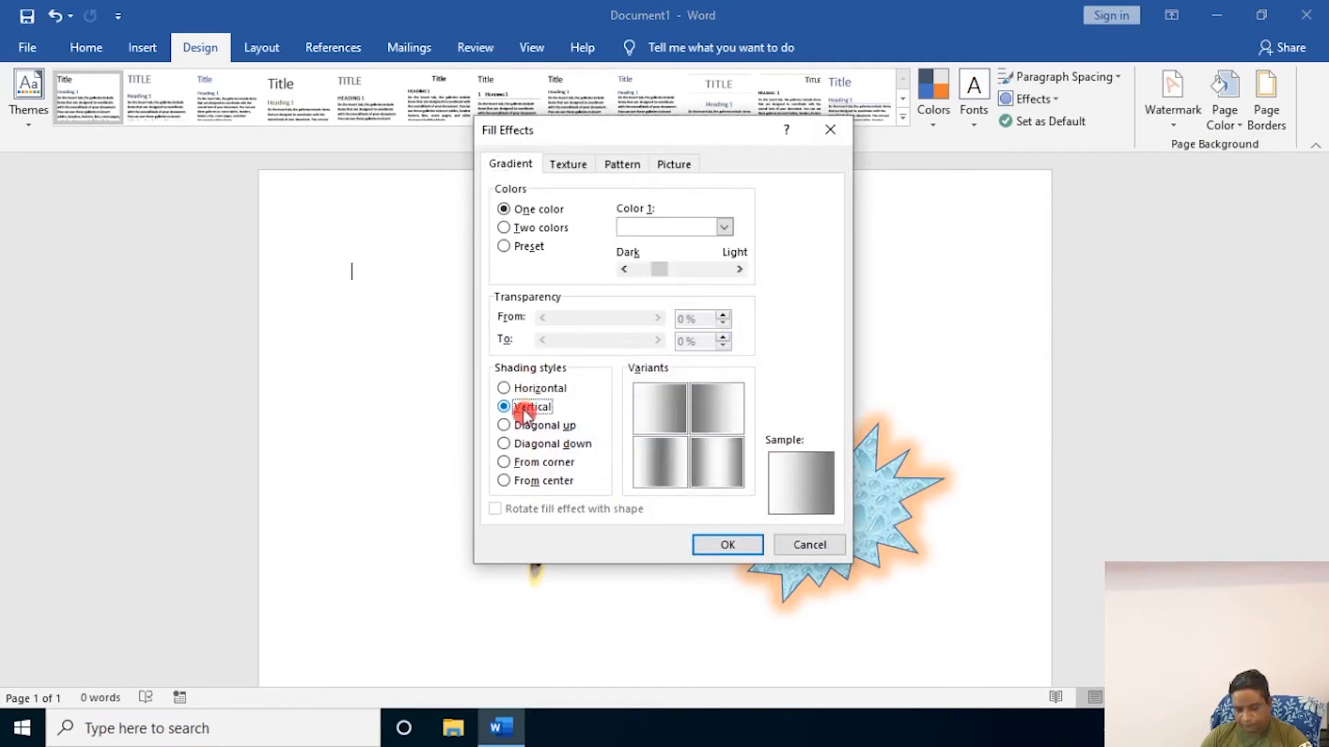
click(524, 425)
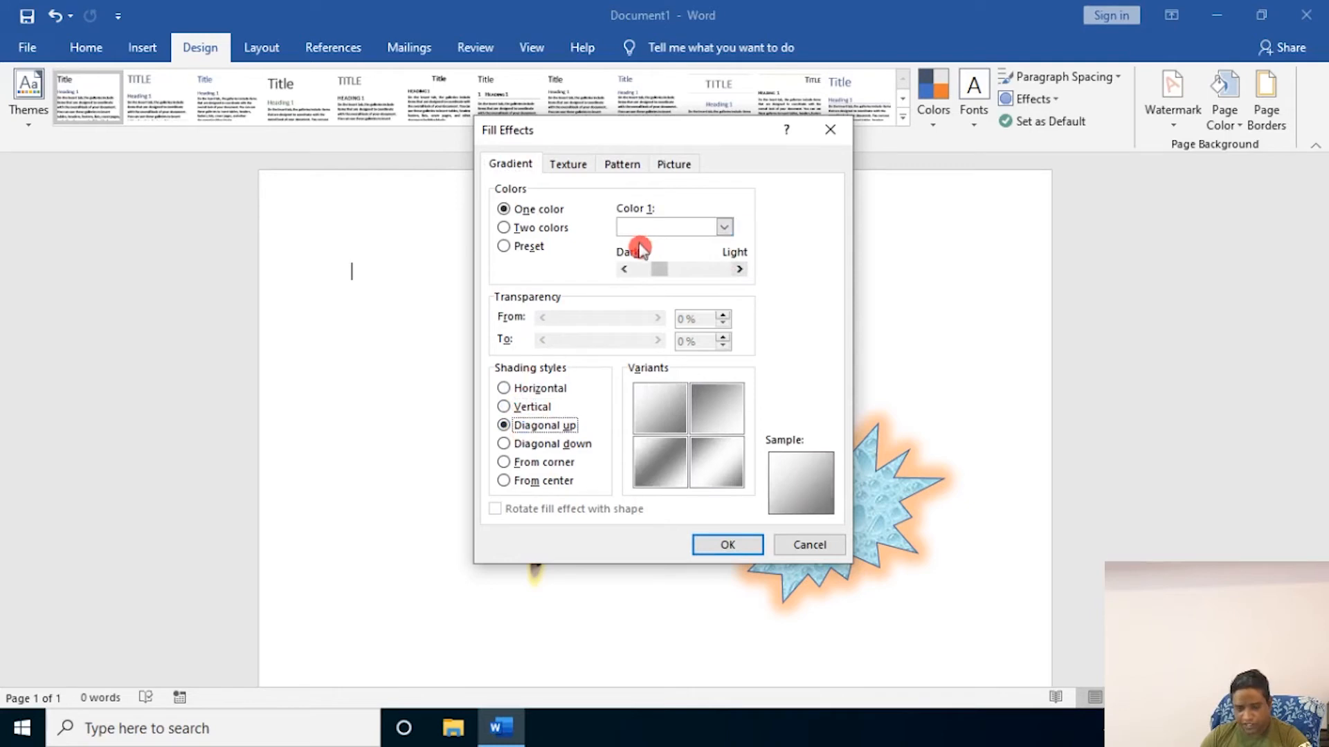
- Make the page gradient two-coloured, with light blue as Color 1 and standard red as Color 2, and apply it
click(505, 229)
click(724, 229)
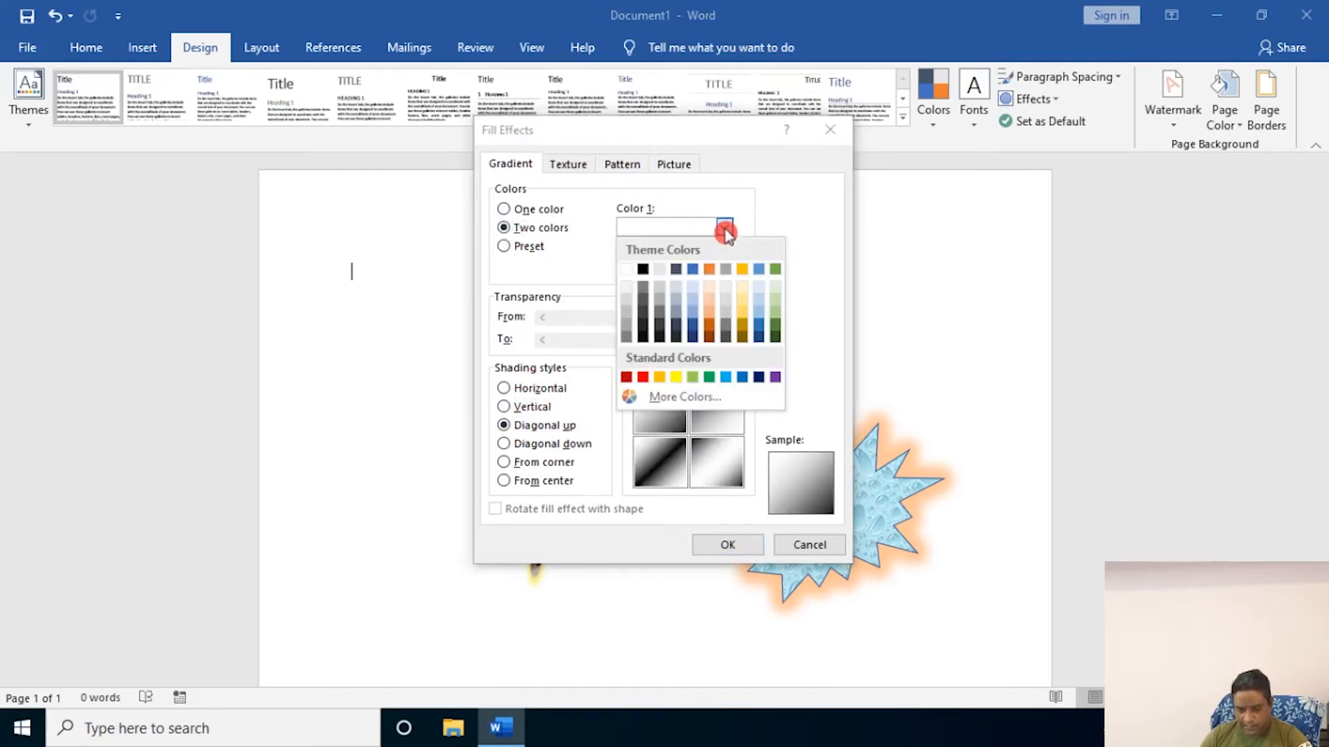
click(695, 315)
click(725, 268)
click(645, 419)
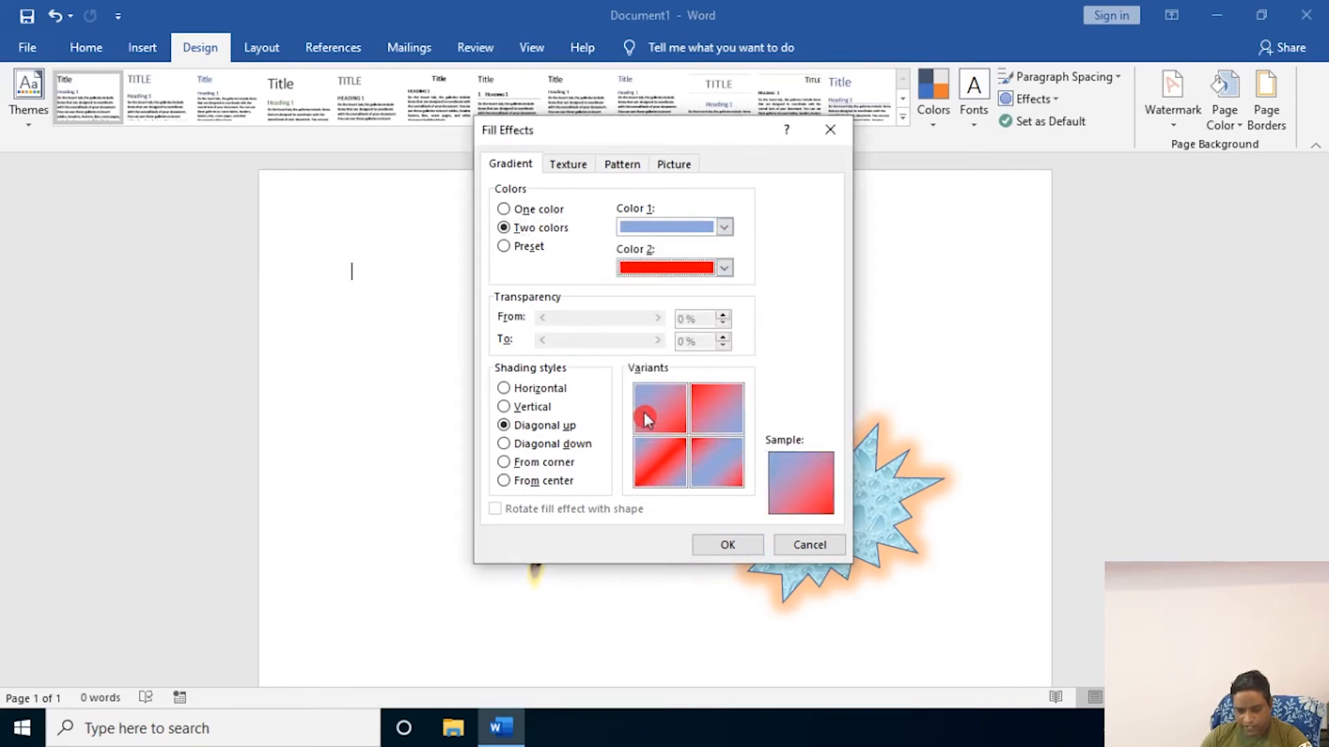
click(731, 545)
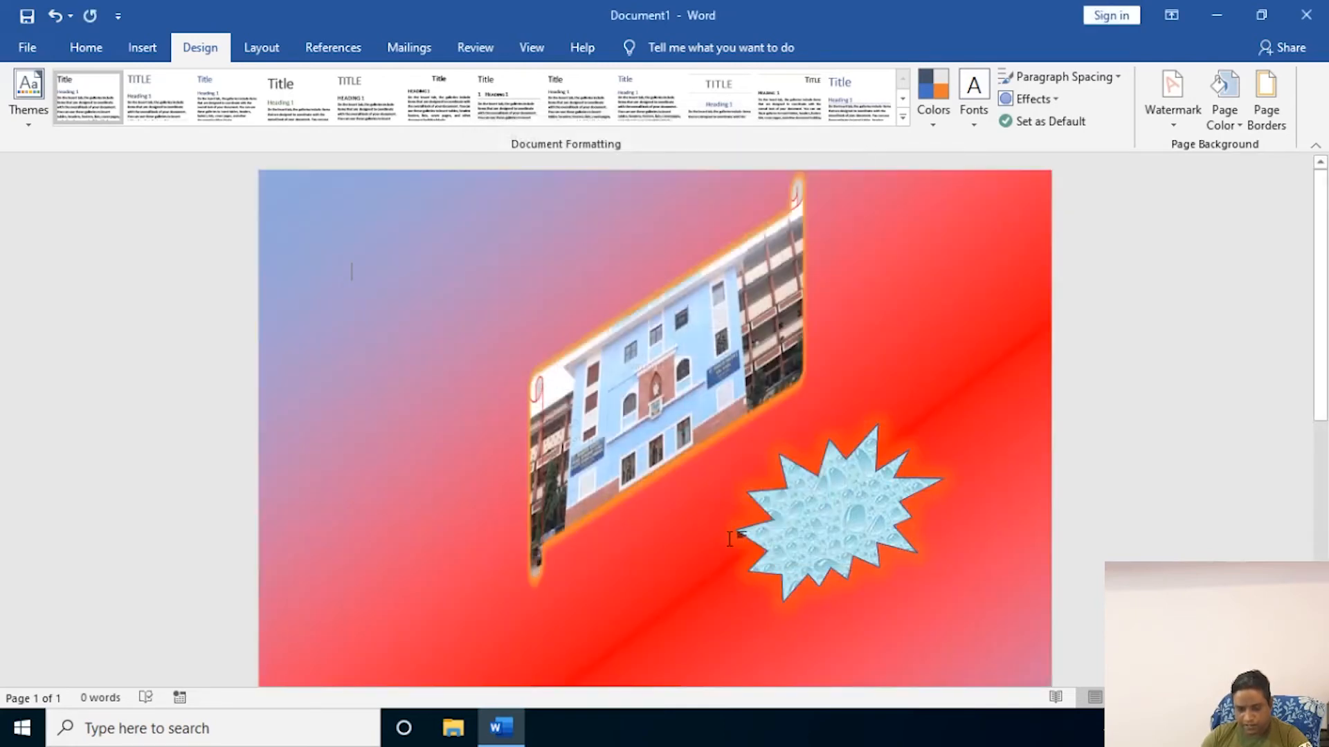
- Fill the page background with the picture 2.JPG from the New folder on the desktop using Fill Effects
mouse_move(1321, 208)
mouse_down()
mouse_move(1320, 361)
mouse_move(1320, 204)
mouse_up()
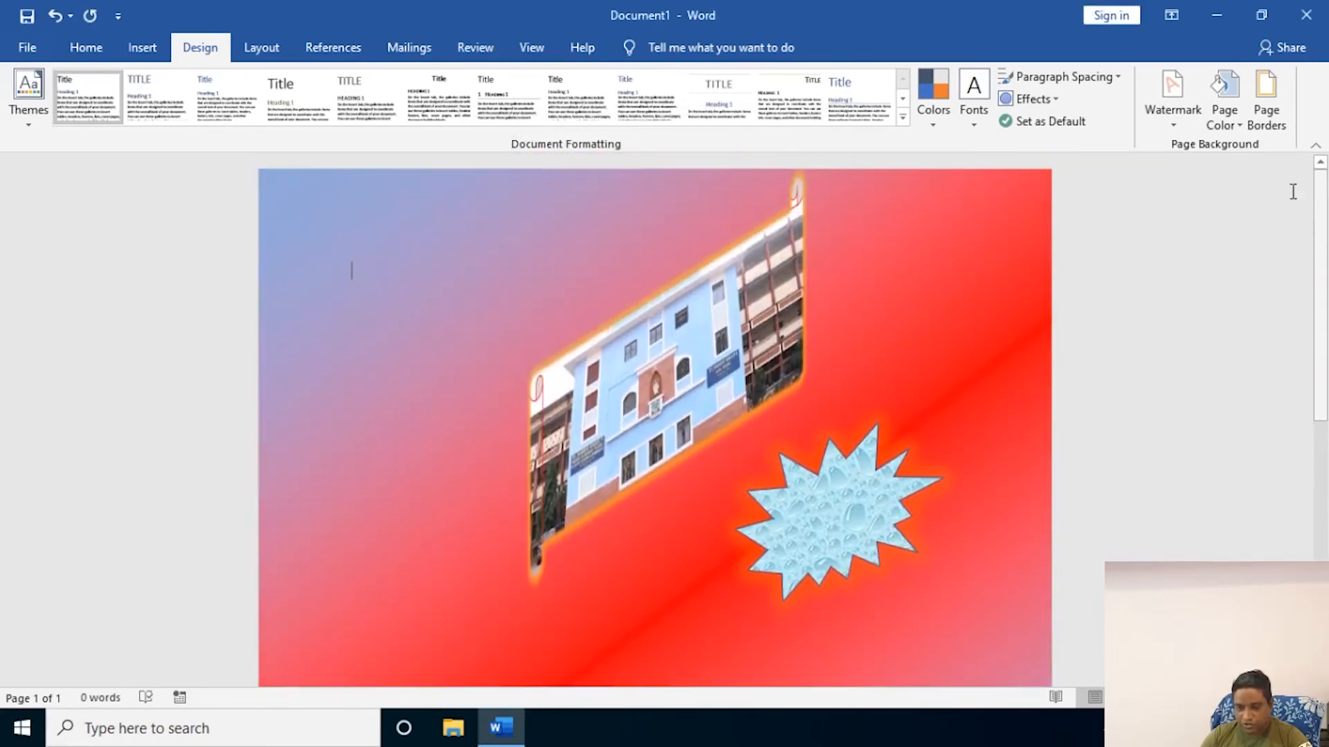
click(1230, 133)
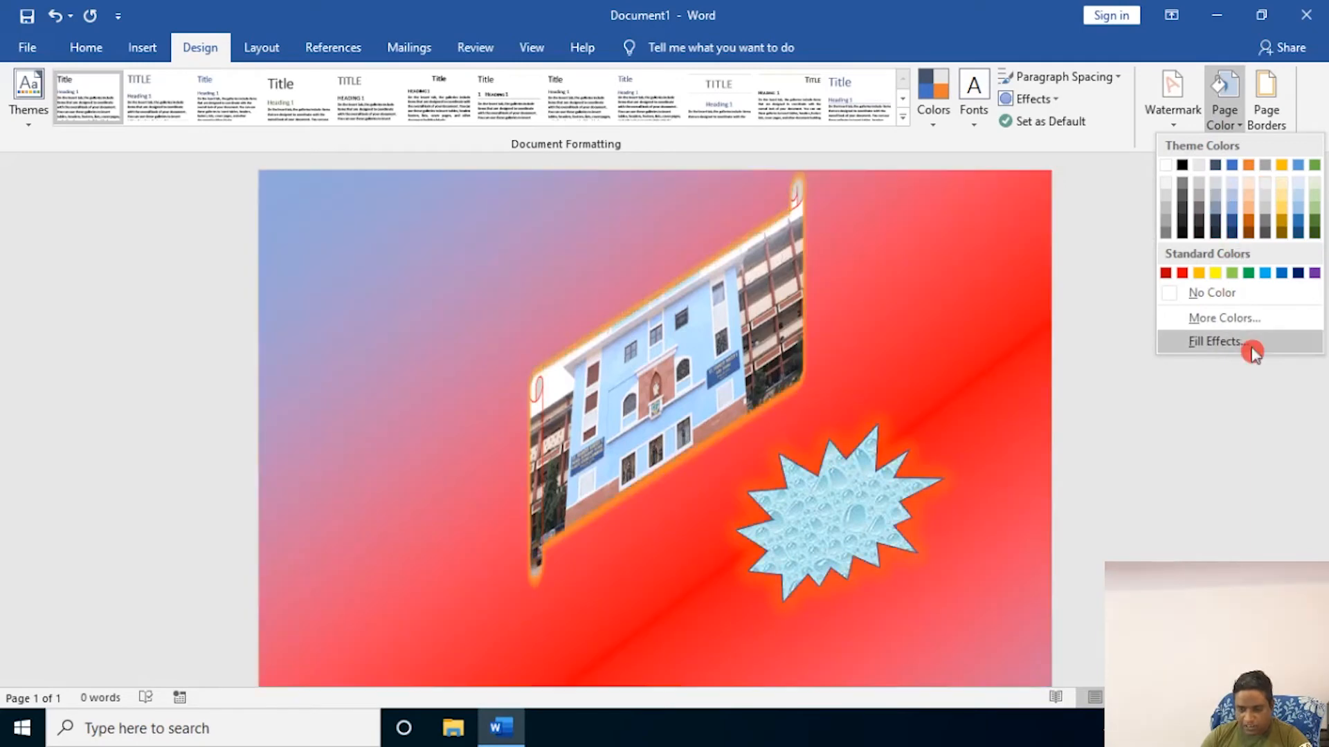
click(1214, 342)
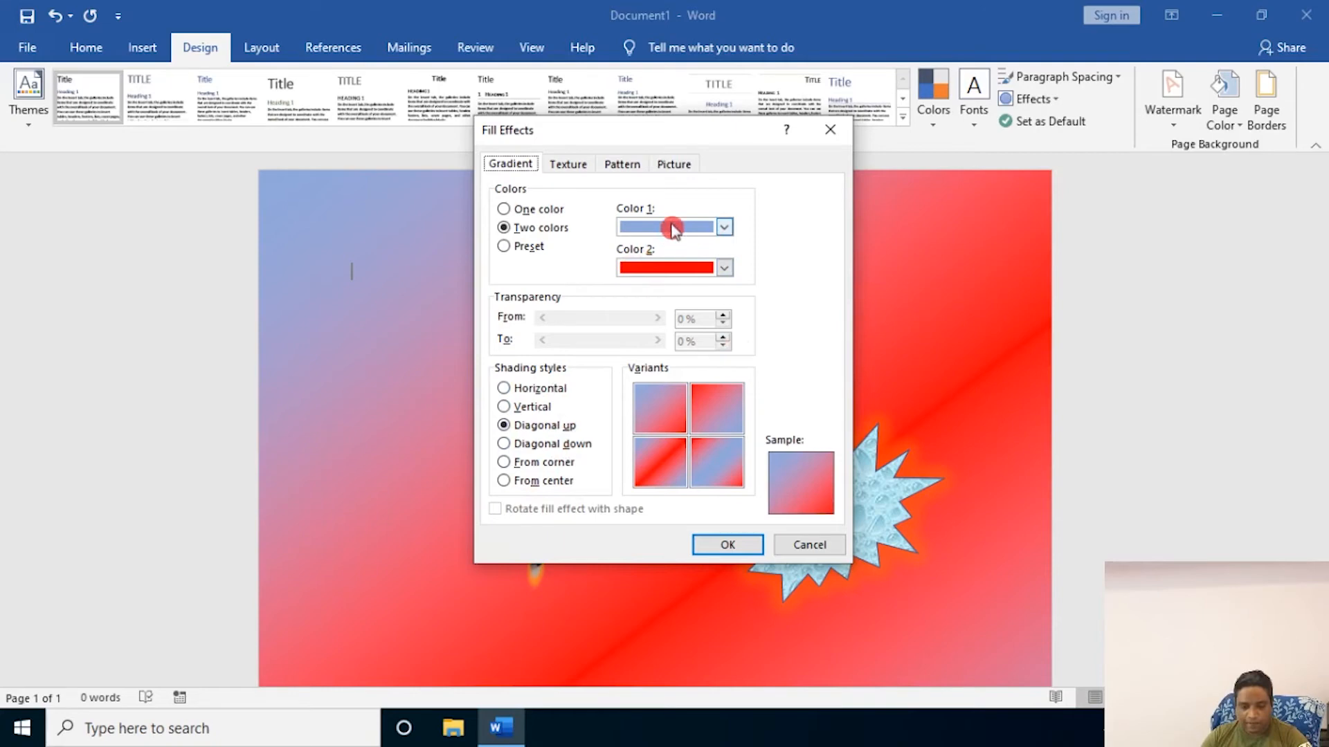
click(573, 165)
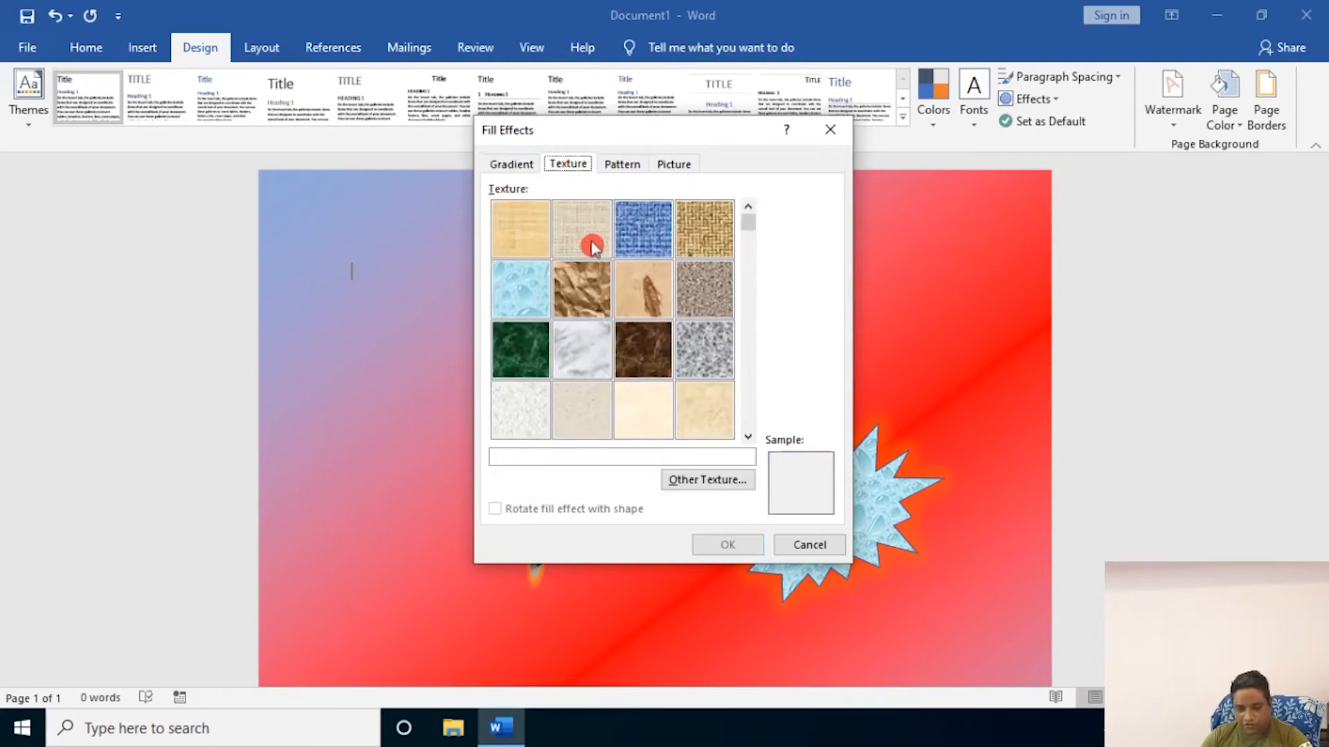
click(619, 165)
click(673, 166)
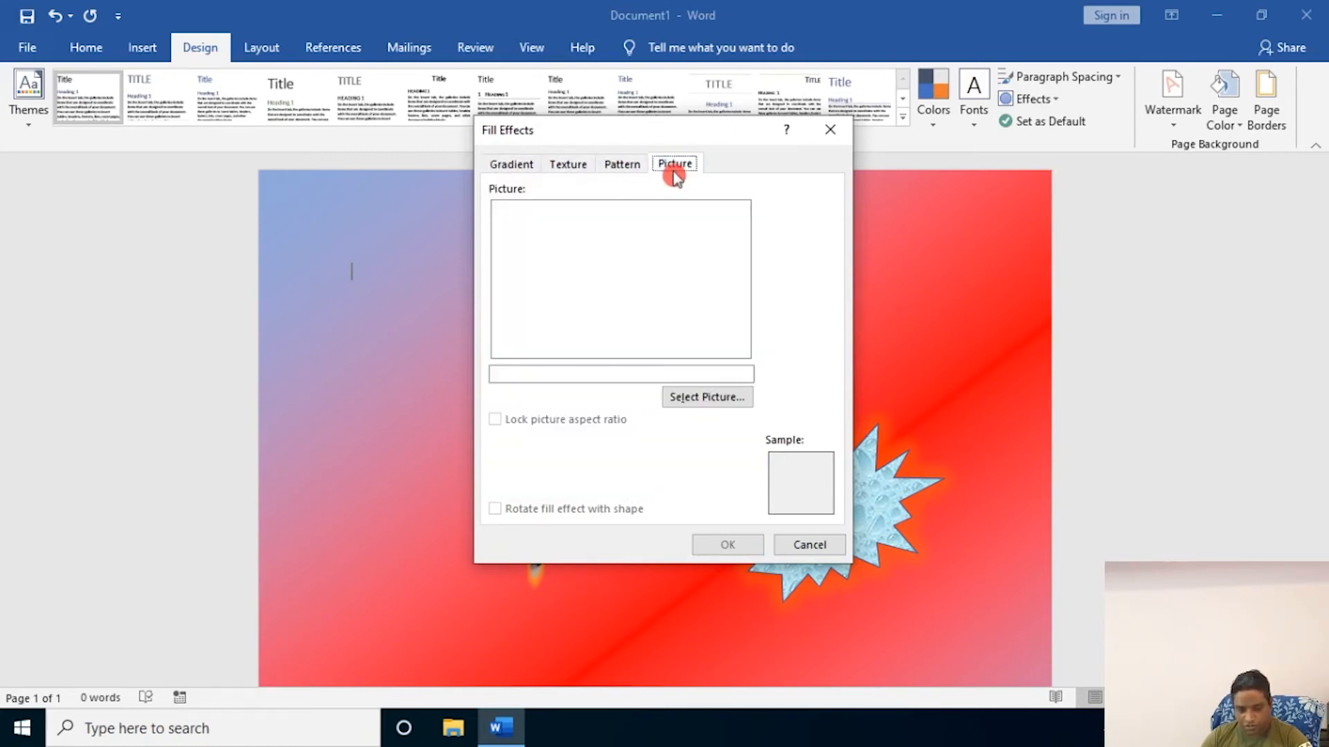
click(705, 398)
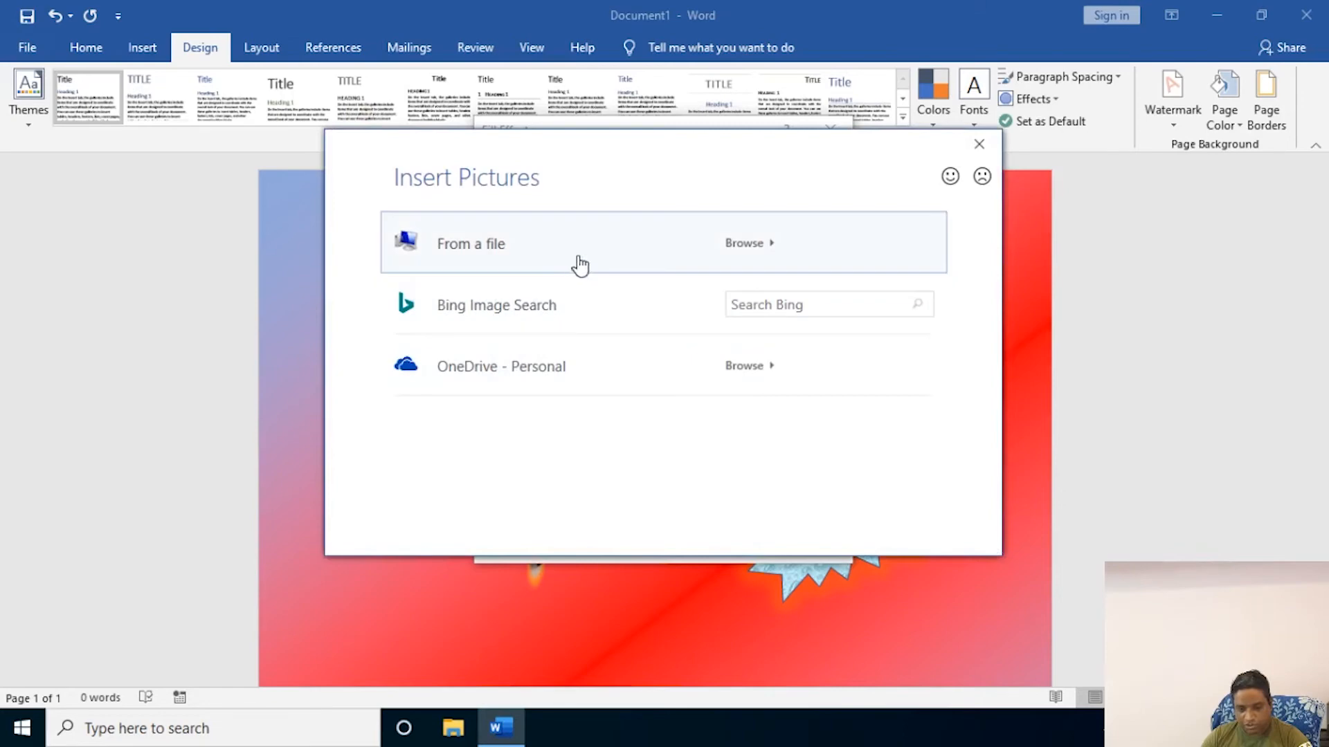
click(519, 248)
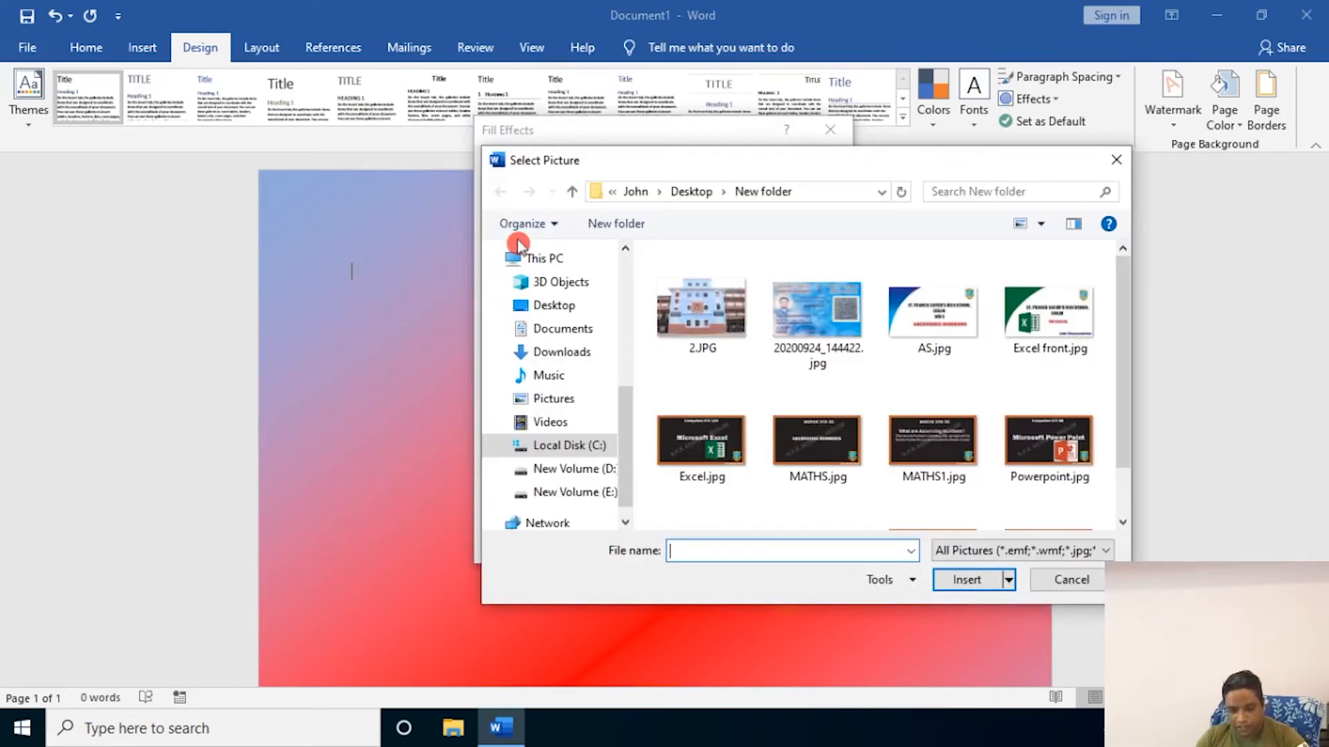
click(711, 337)
click(965, 579)
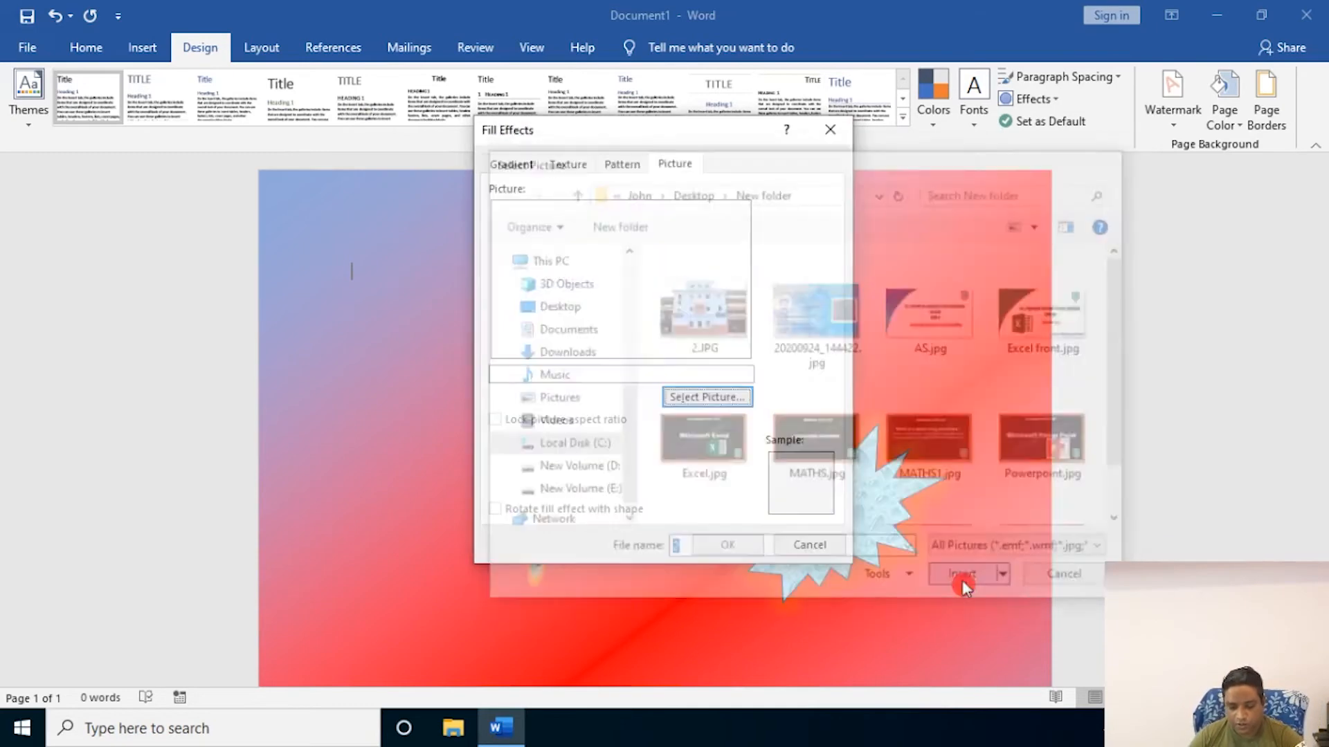
click(719, 547)
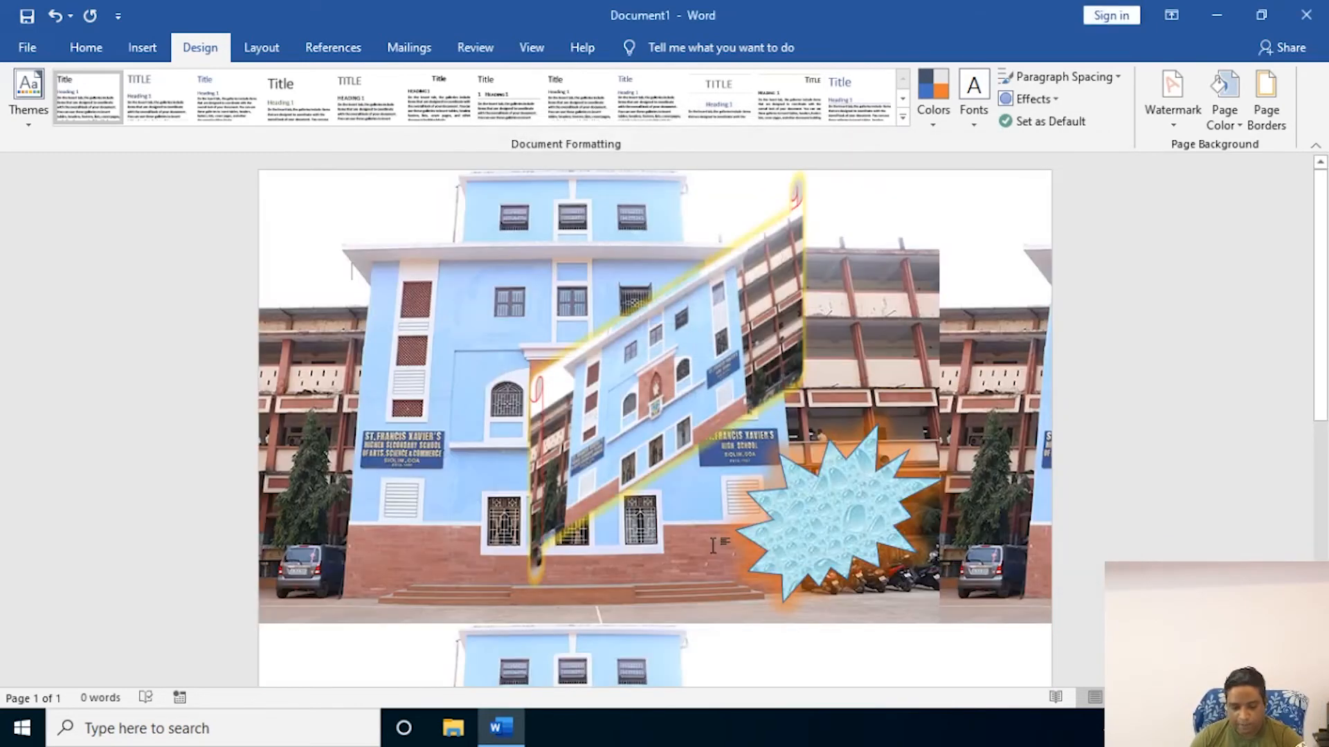
- Review the gradient, texture, pattern and picture options of the page fill effects, keeping the picture as the page fill
drag(1324, 334, 1323, 209)
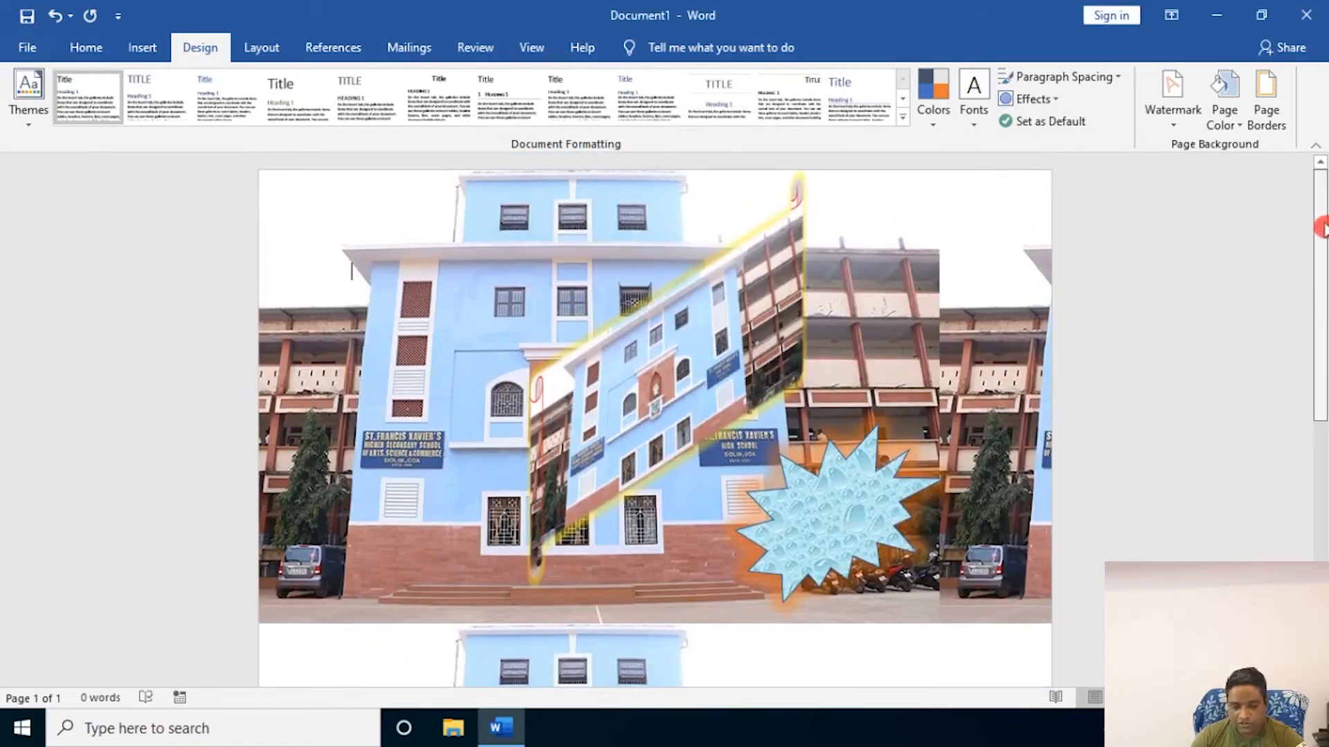
drag(1318, 323, 1319, 393)
click(1216, 132)
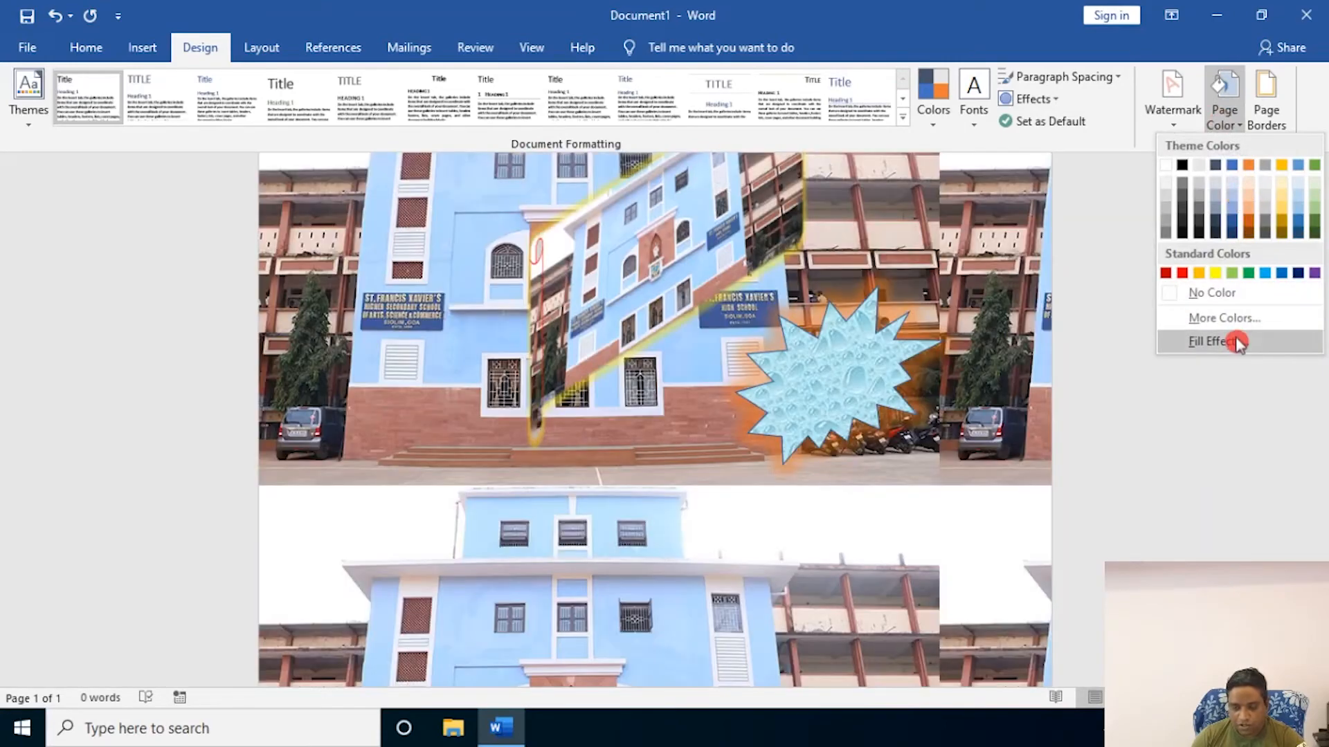
click(1237, 341)
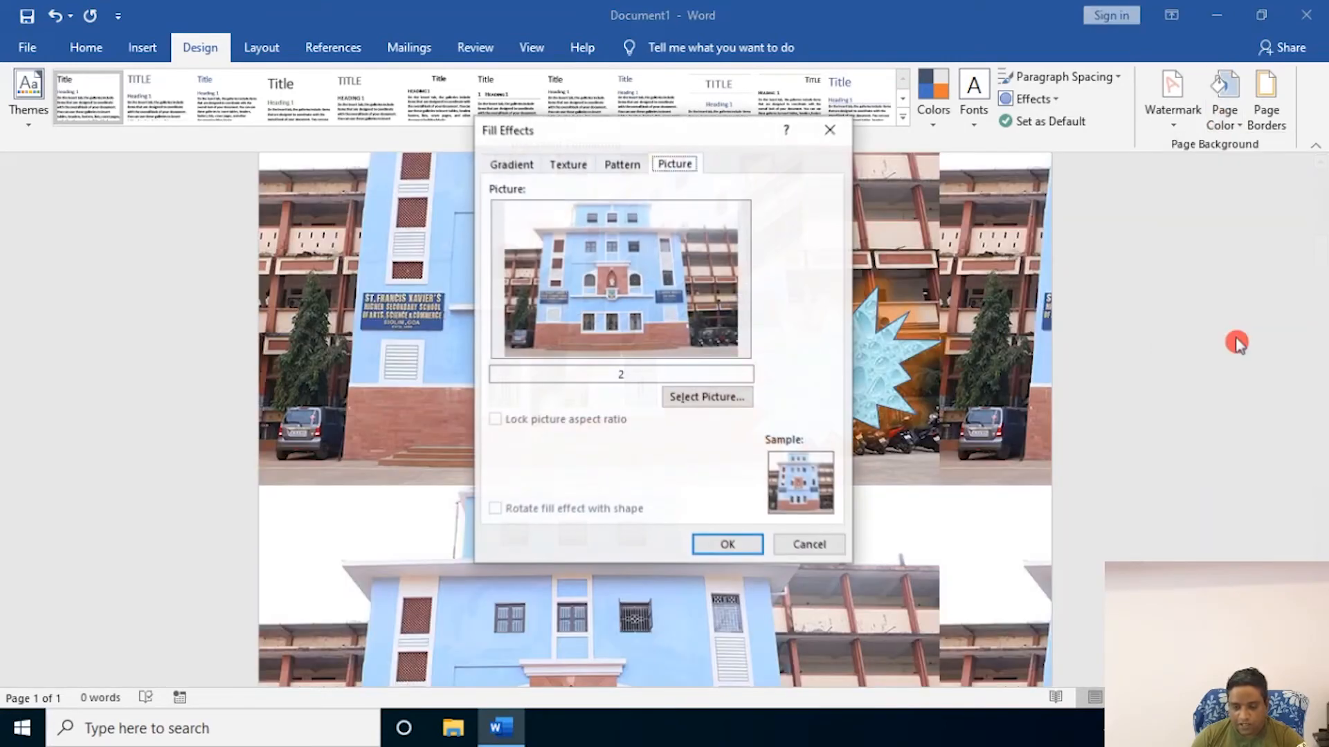
click(516, 170)
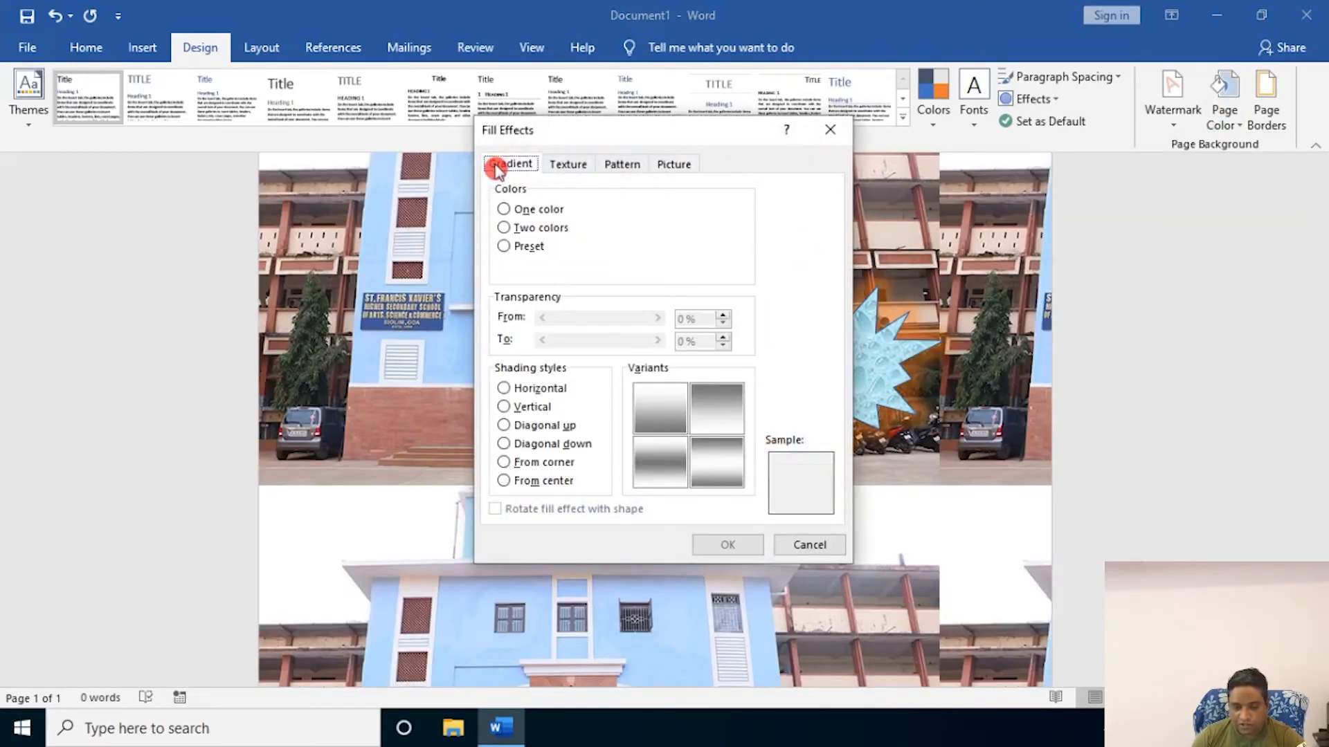
click(506, 211)
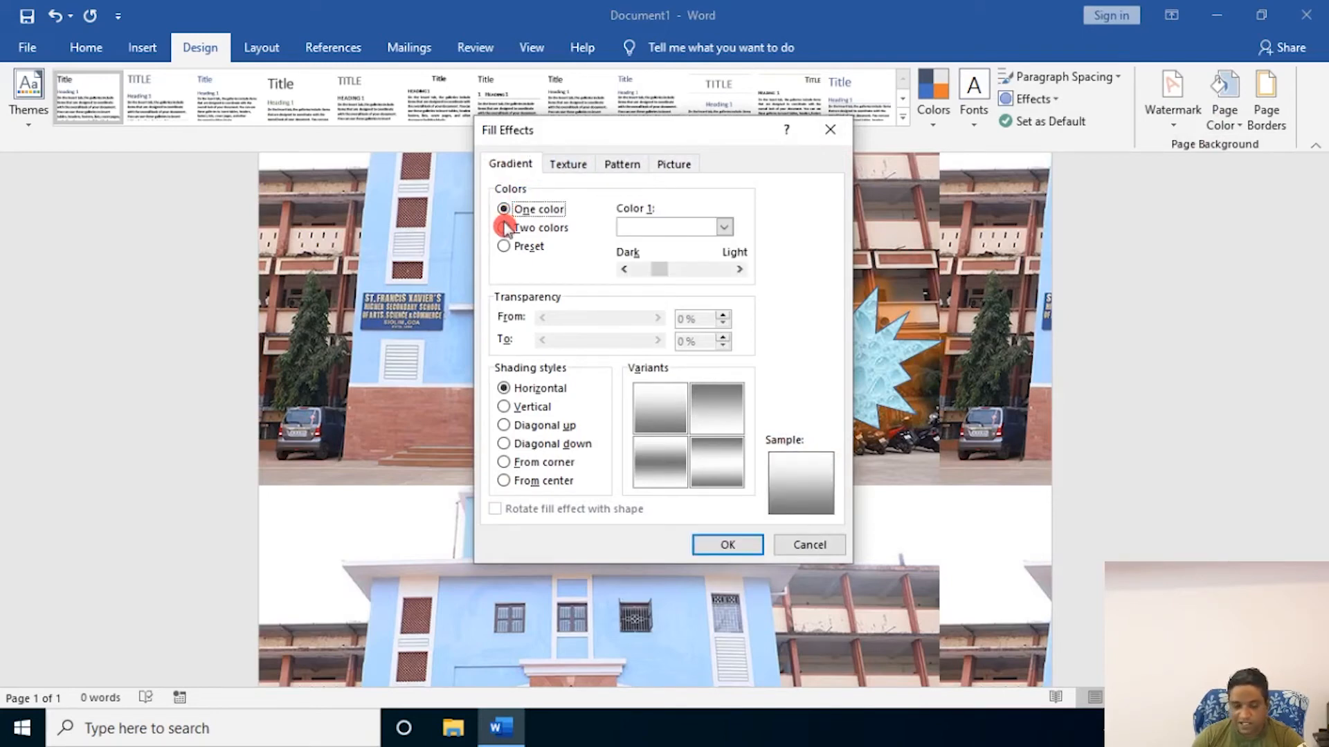
click(506, 229)
click(687, 226)
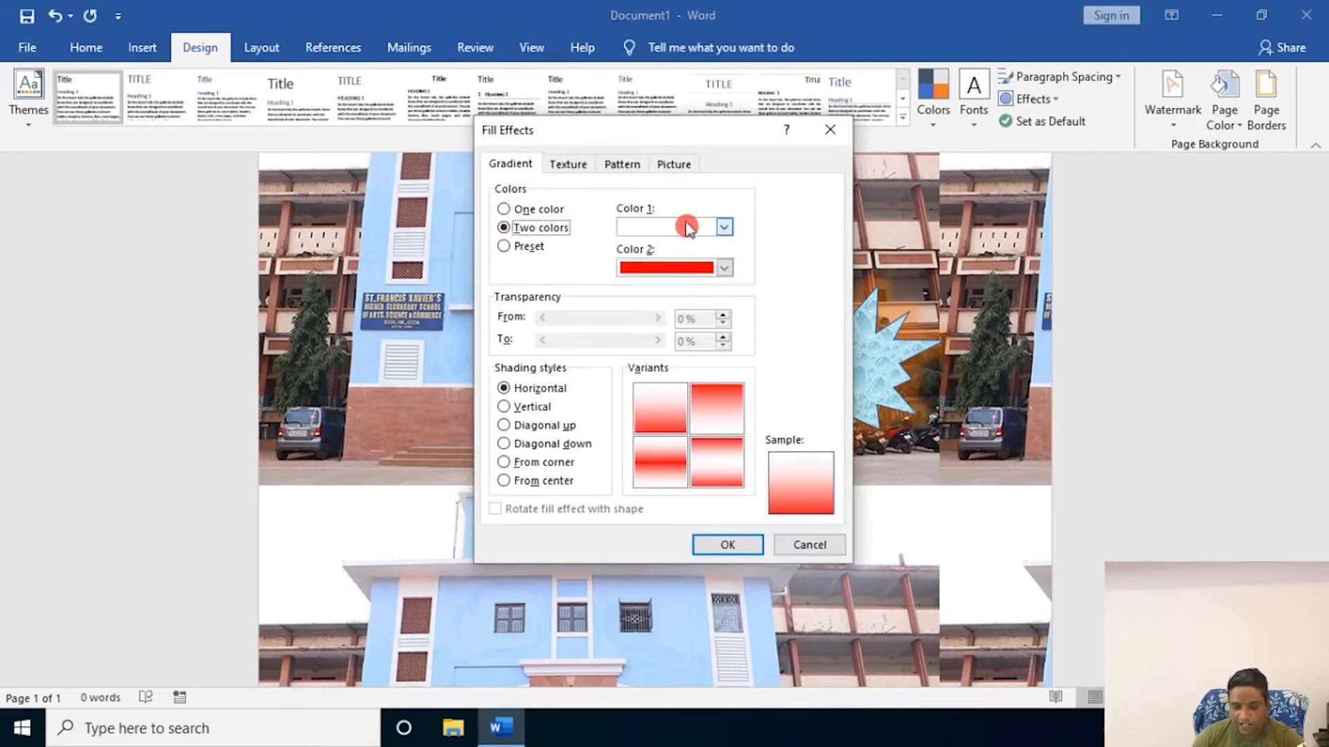
click(687, 227)
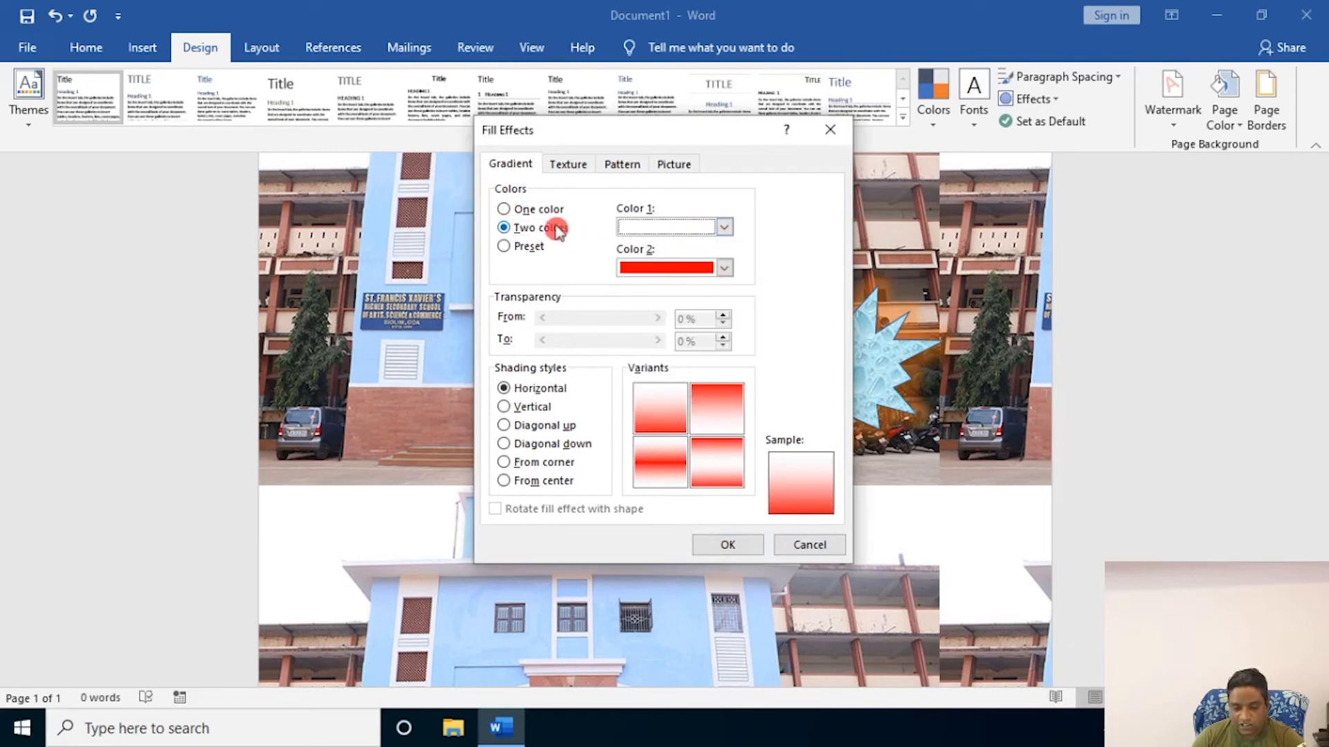
click(568, 165)
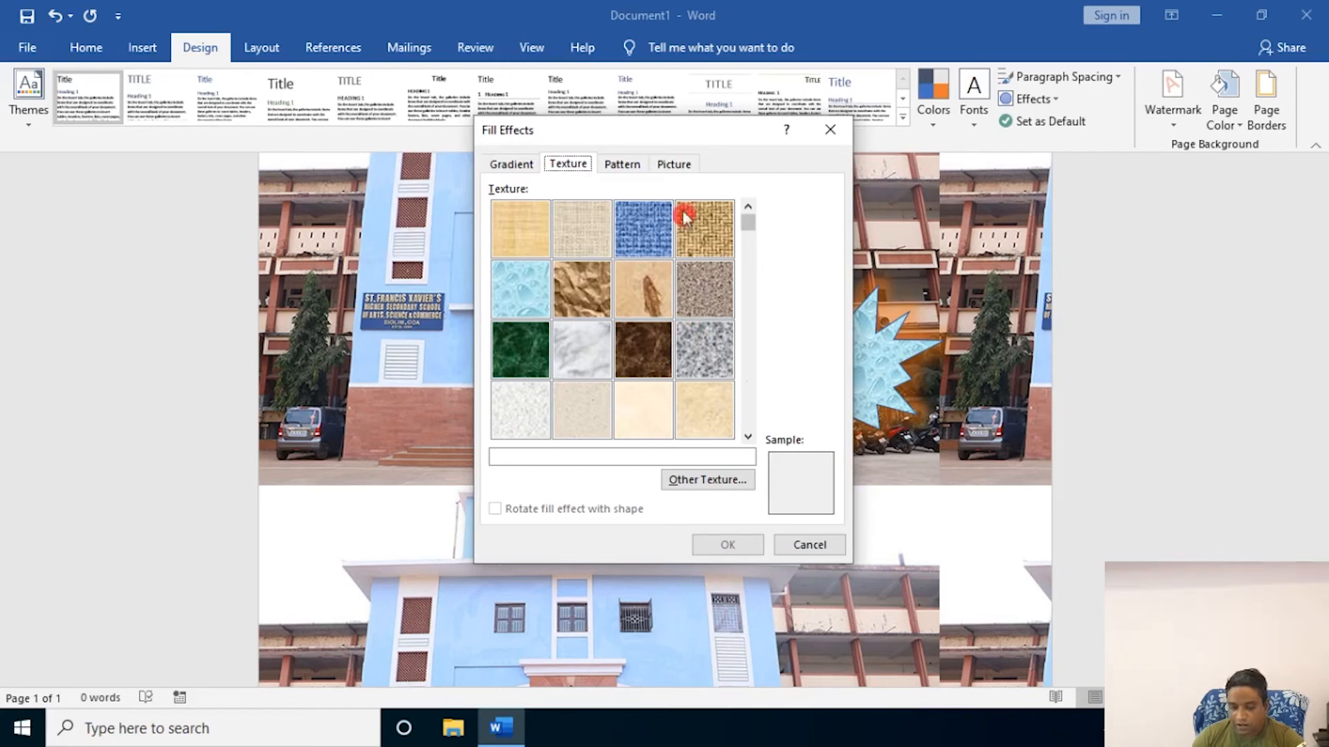
click(623, 166)
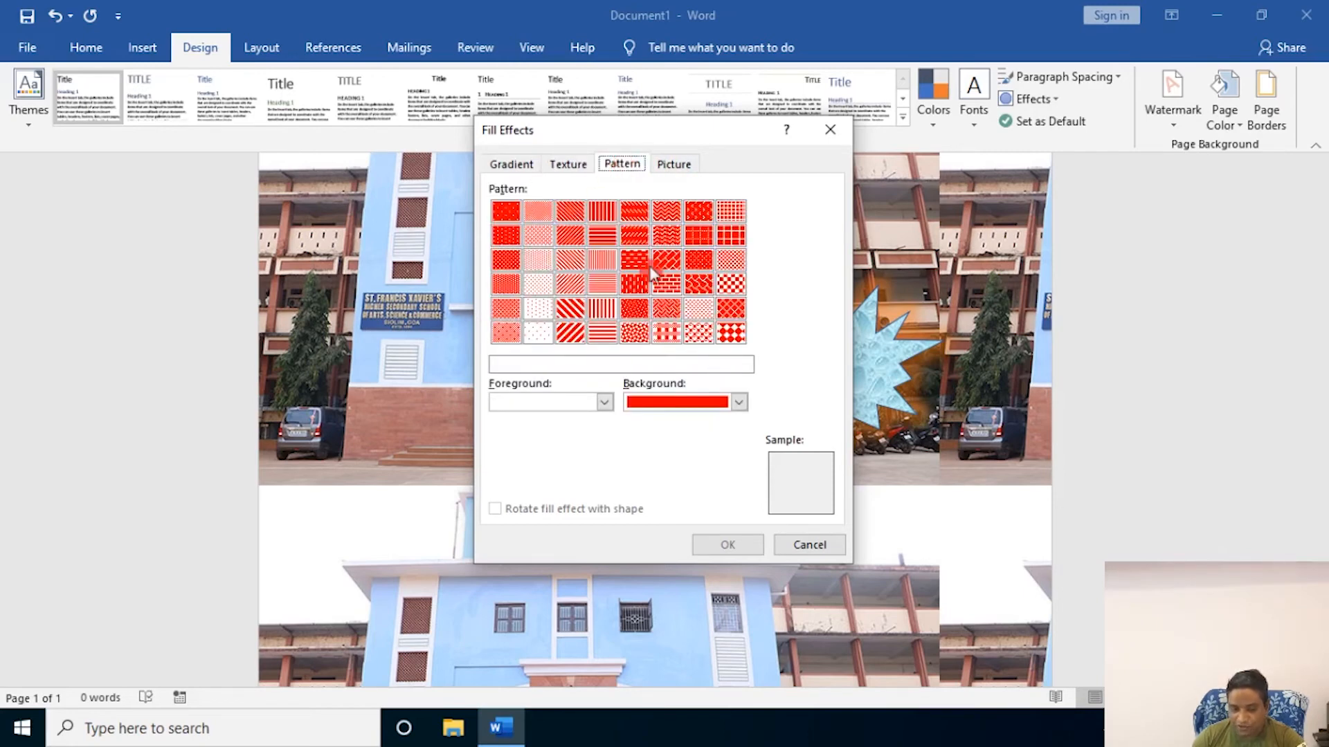
click(675, 166)
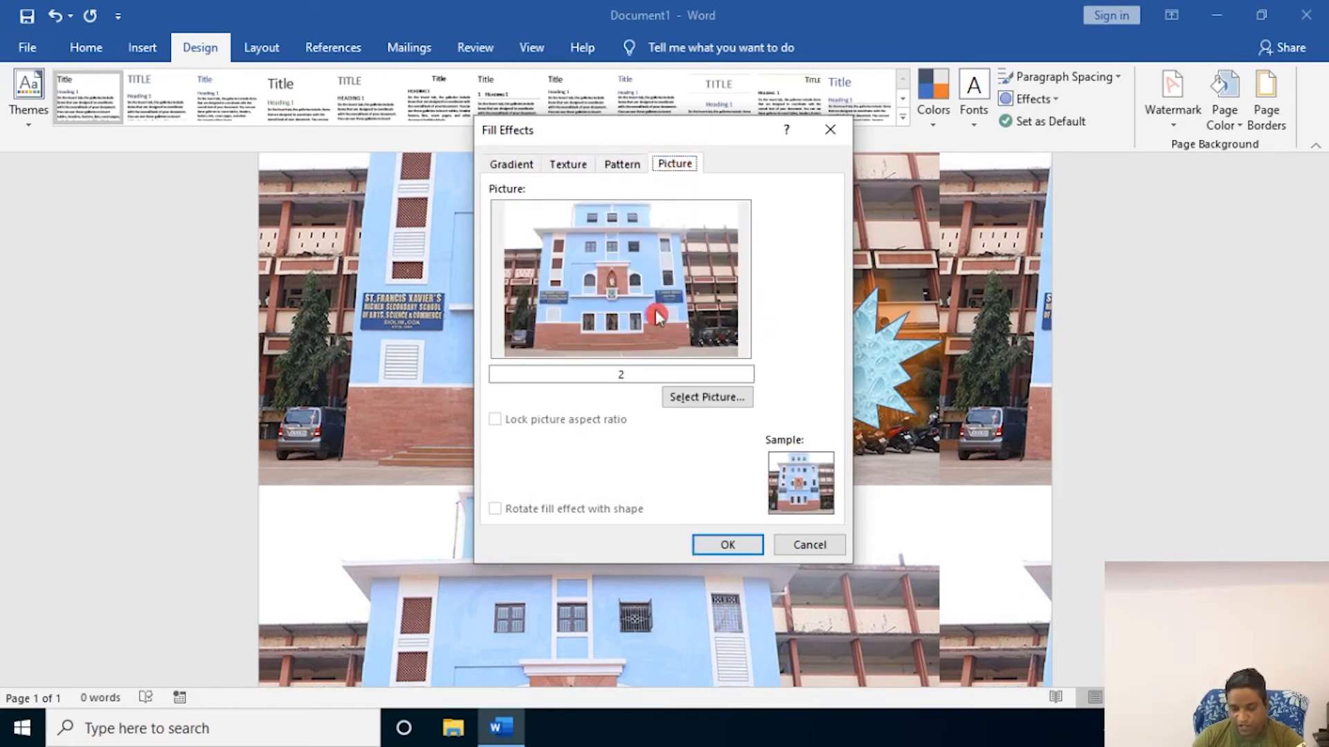
click(713, 544)
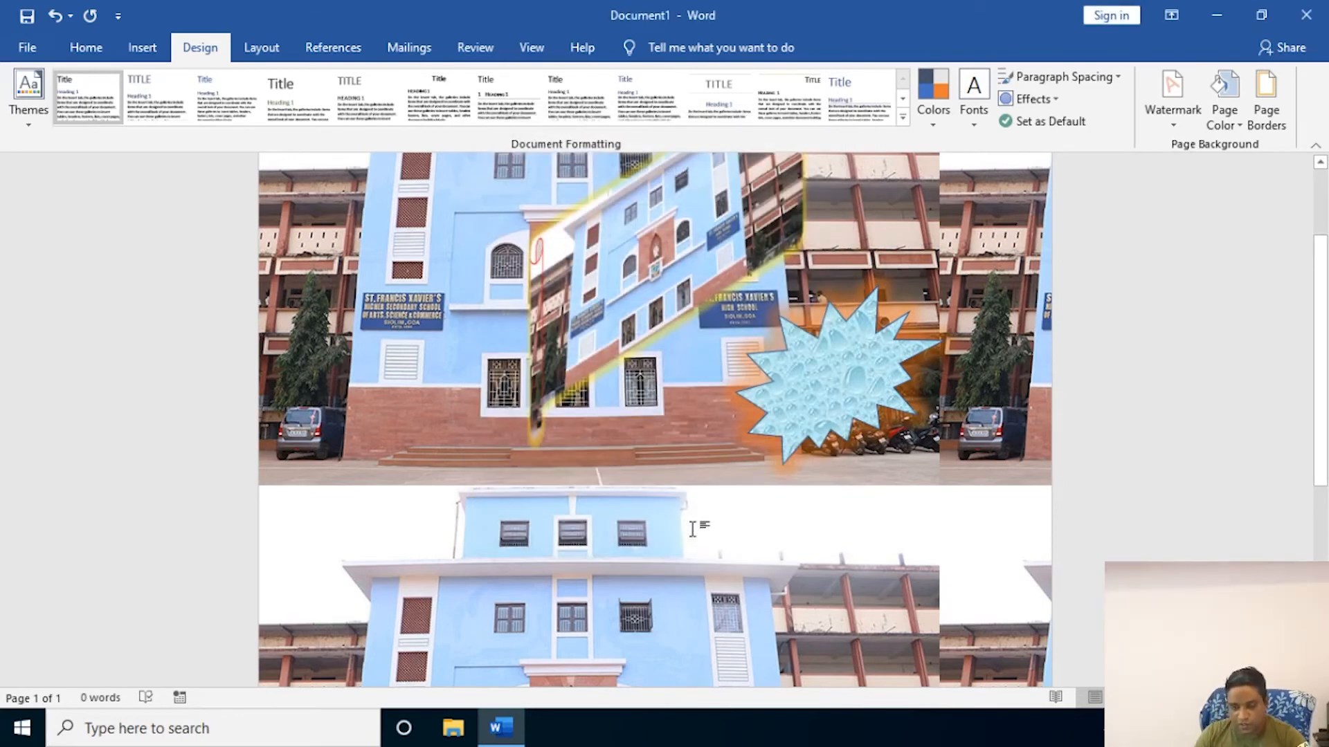
- Change the page colour to a solid dark blue theme colour
click(1216, 119)
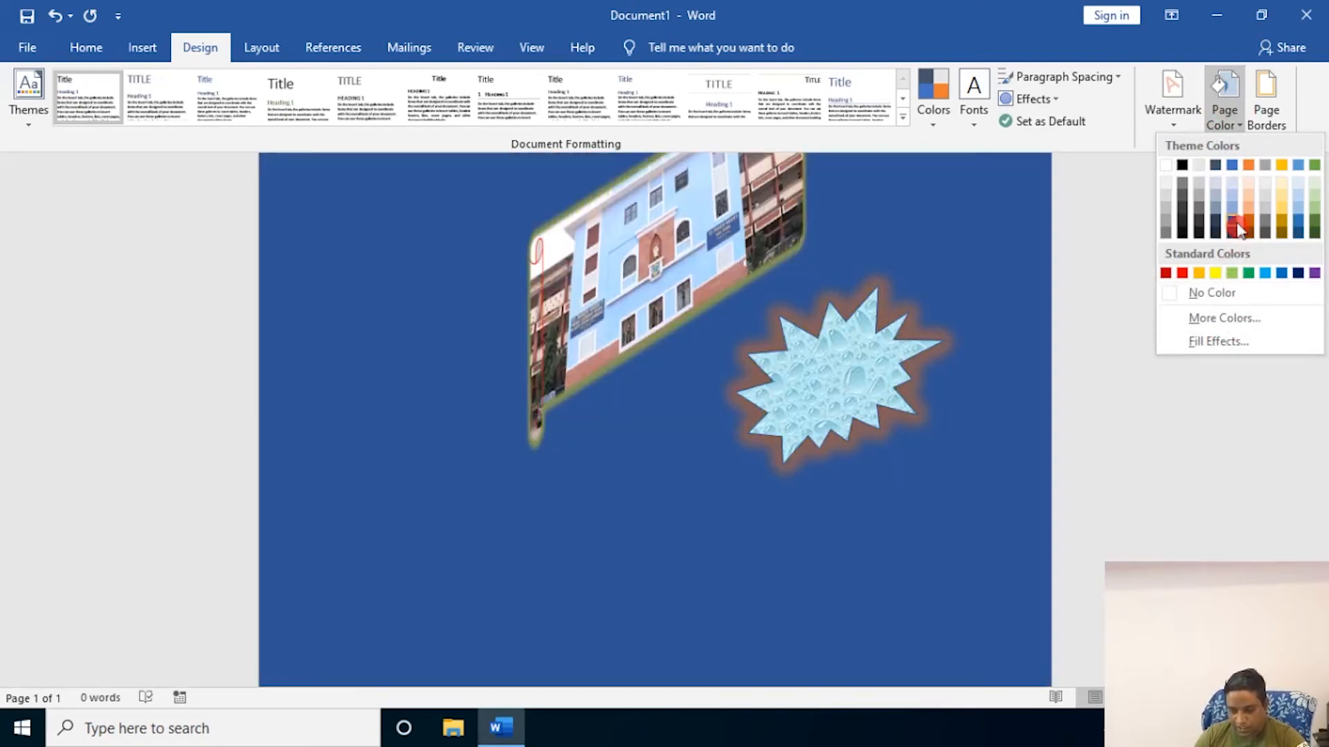
click(1236, 227)
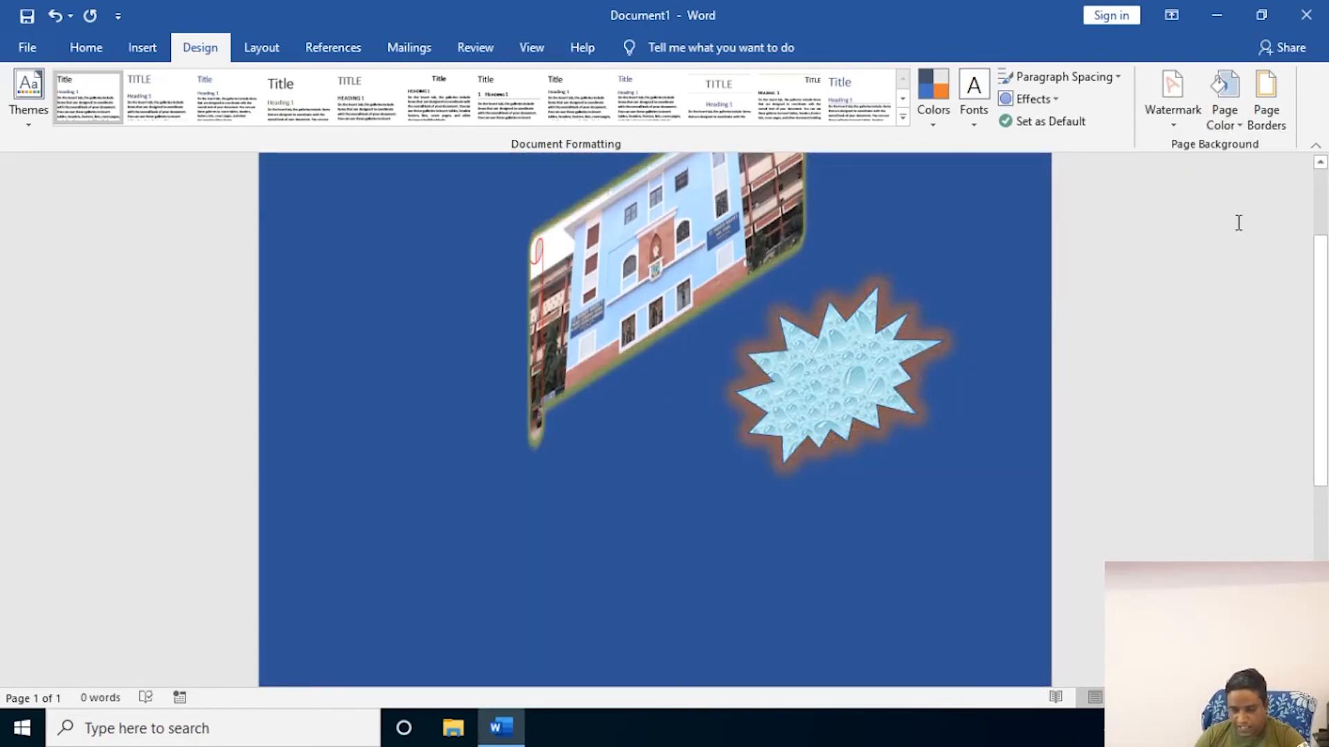
drag(1322, 446, 1322, 308)
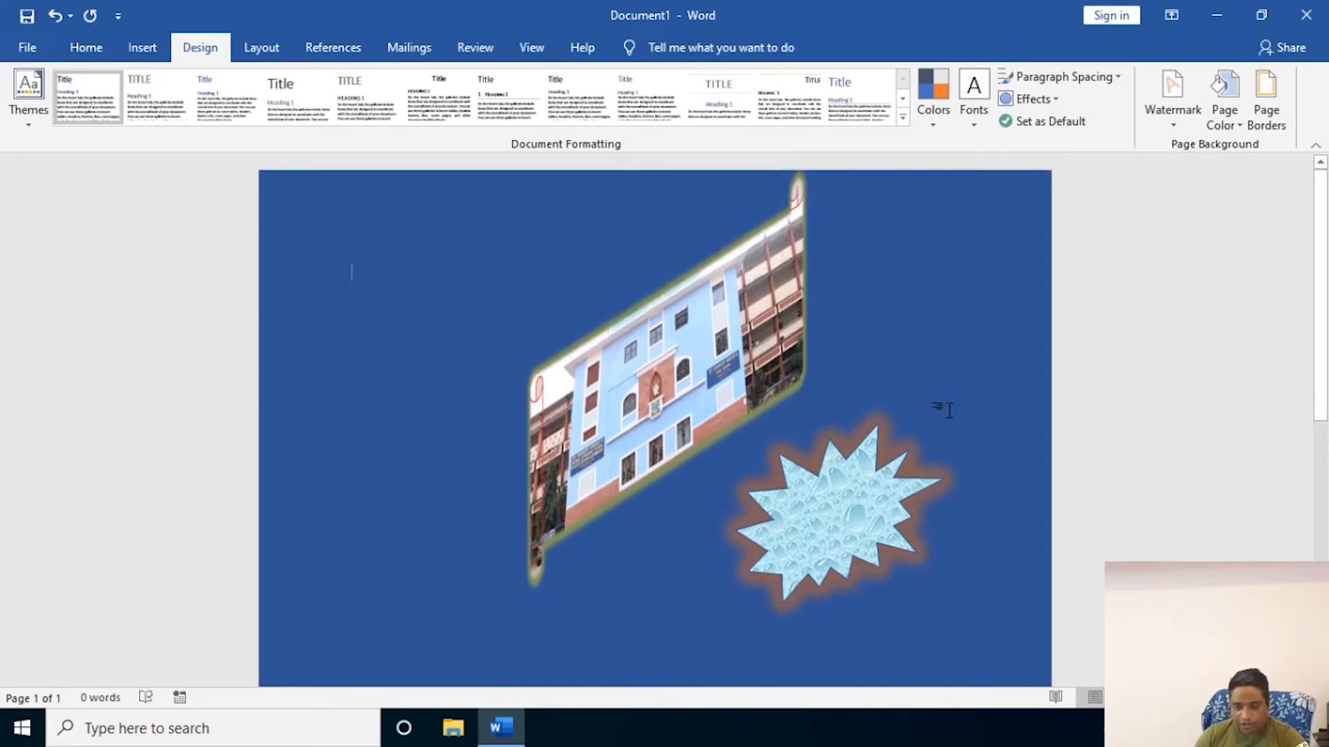
- Add a red 3 pt box border with the thick shaded line style around the pages of the whole document
click(1266, 97)
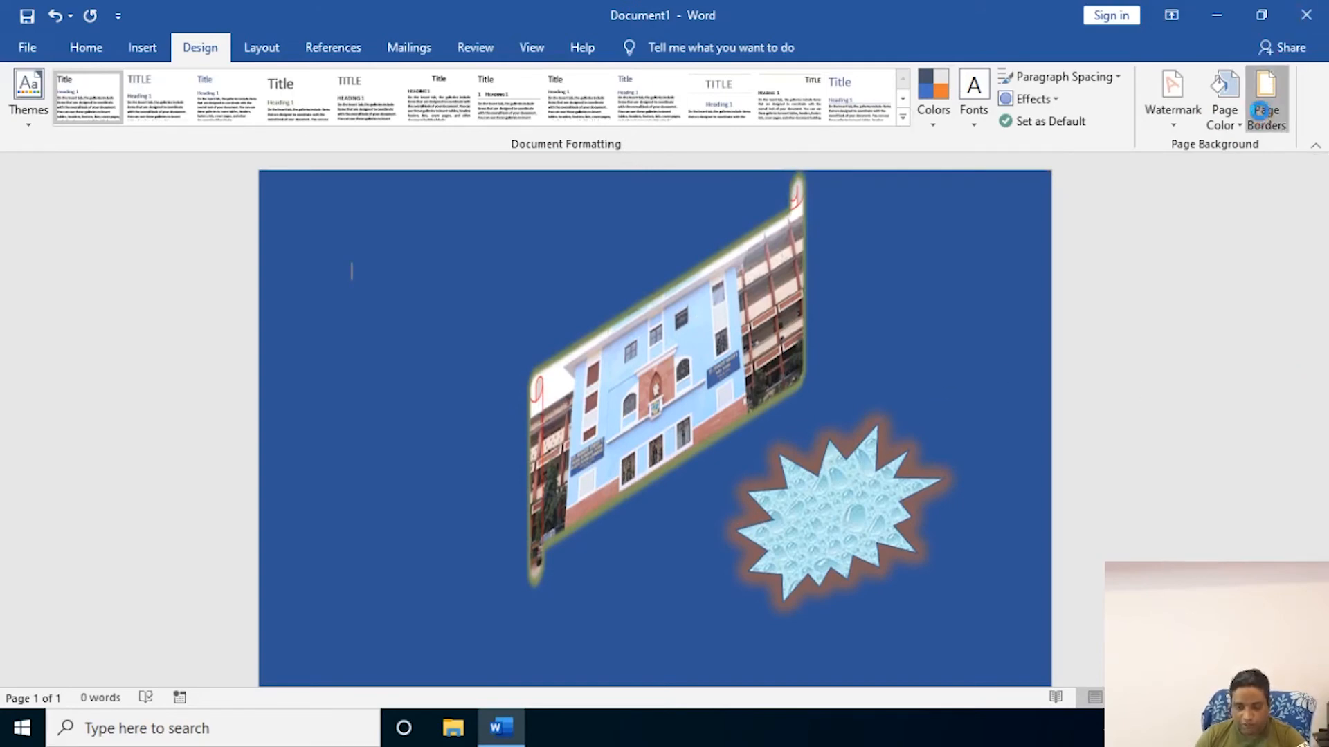
click(552, 287)
drag(655, 250, 656, 326)
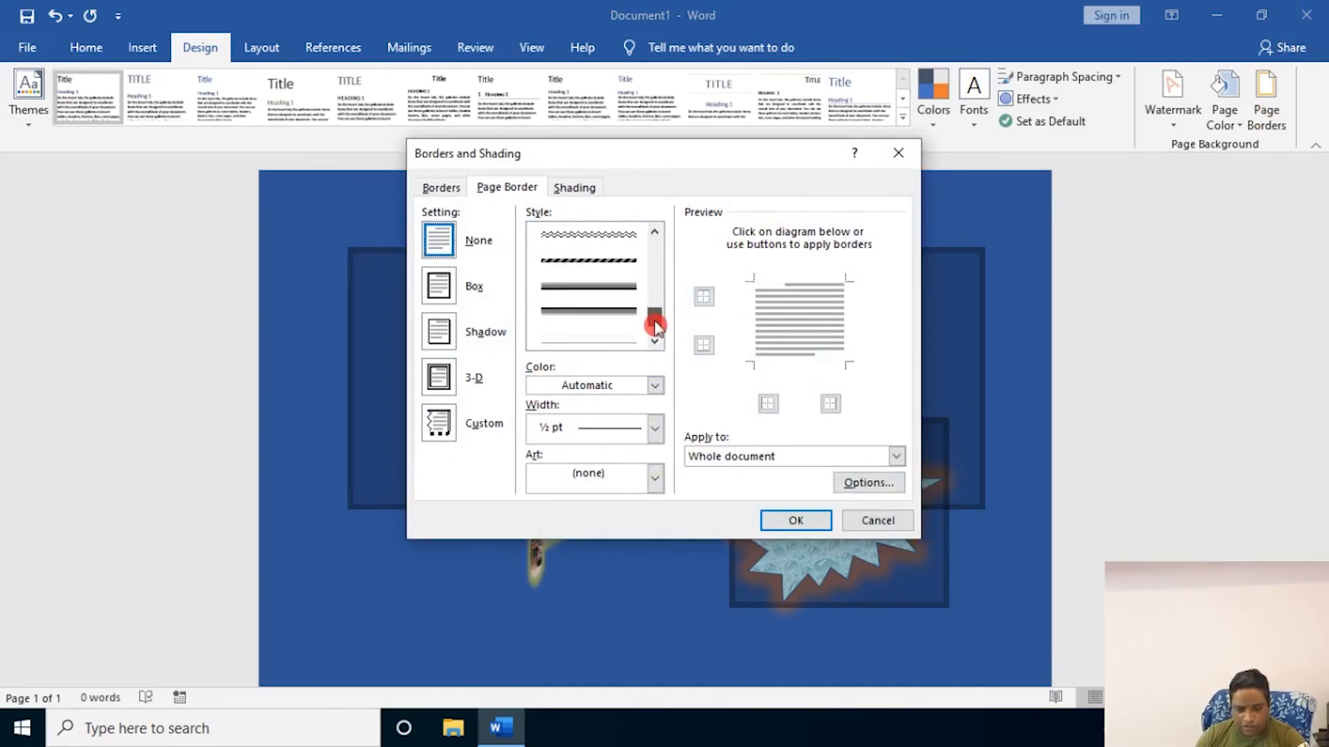
click(608, 305)
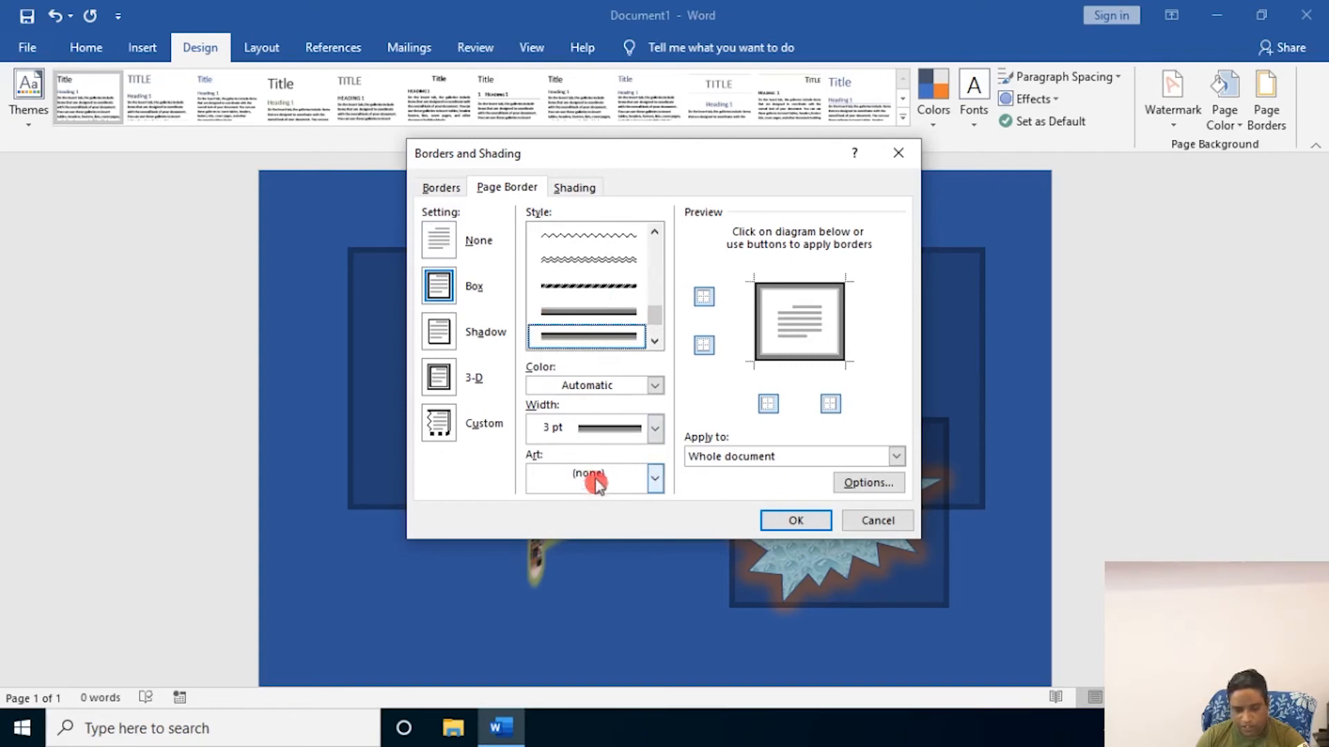
click(655, 384)
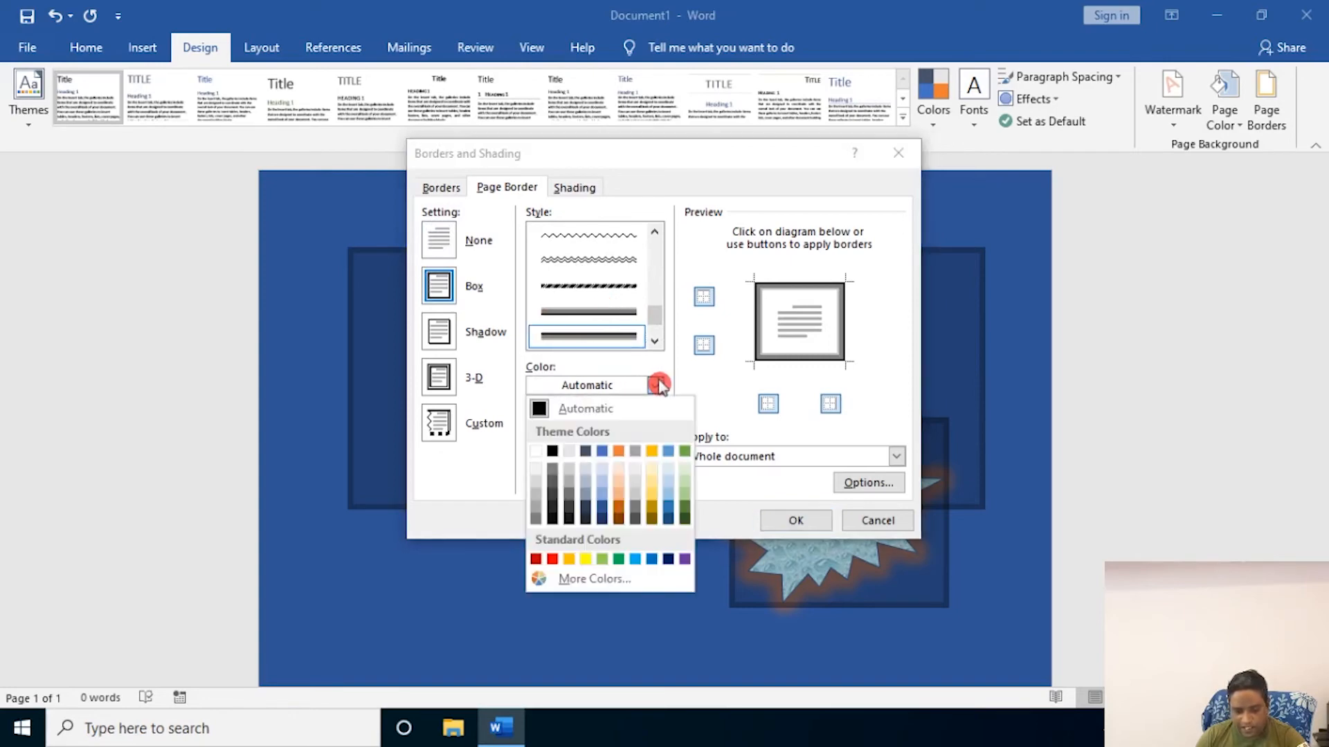
click(551, 559)
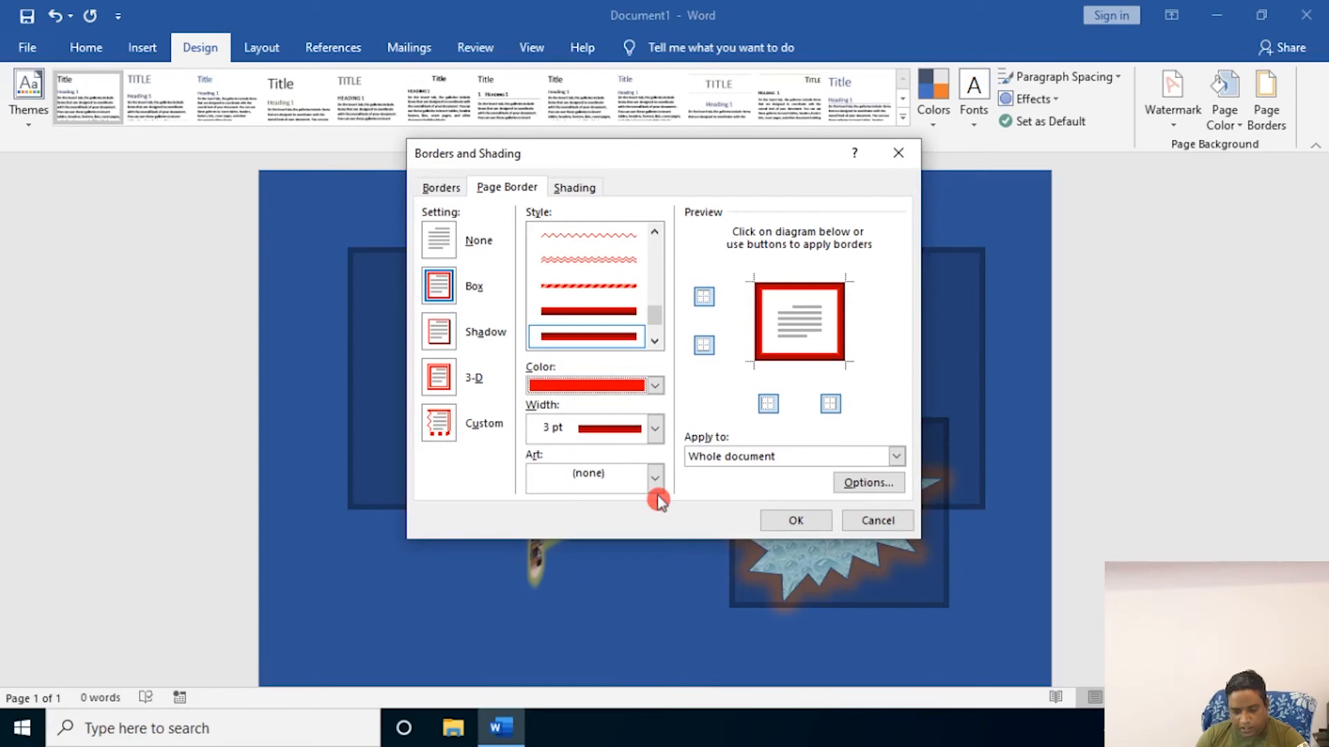
click(778, 524)
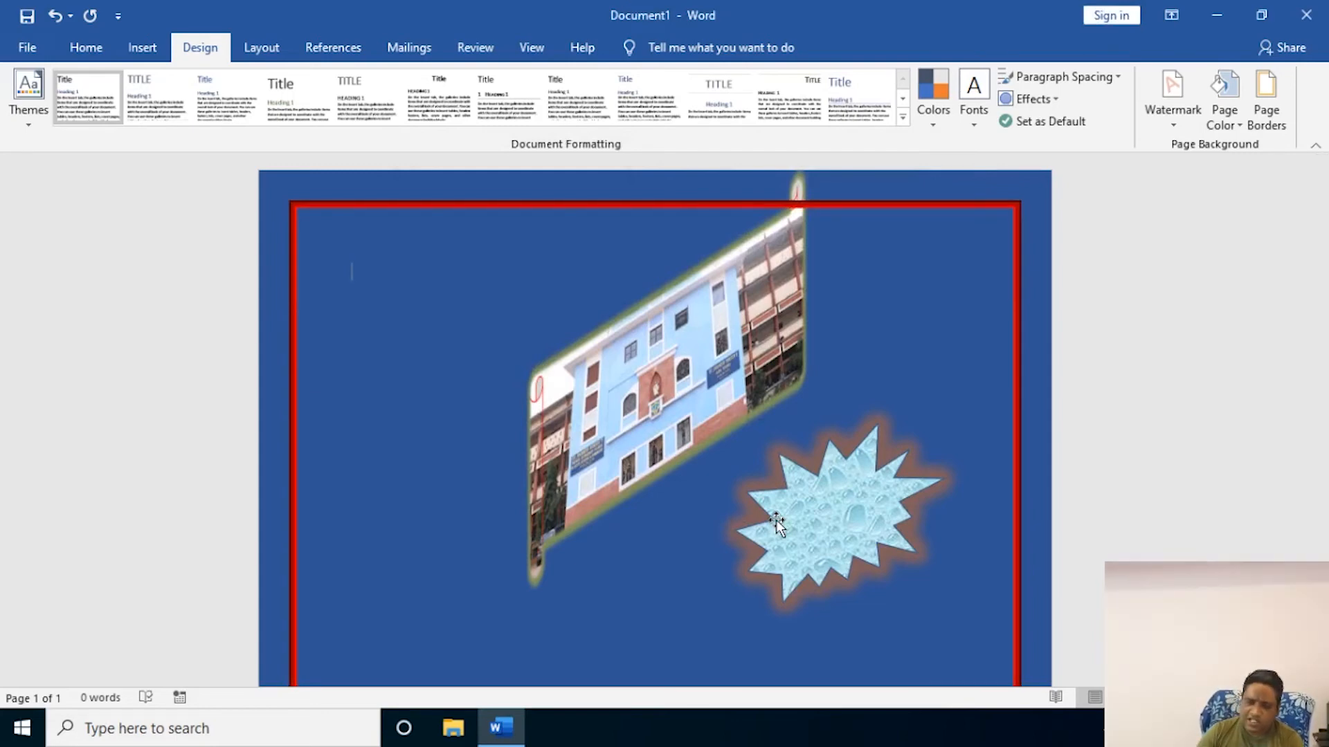
- Replace the line page border with a 16 pt clock art border for the whole document
click(1266, 97)
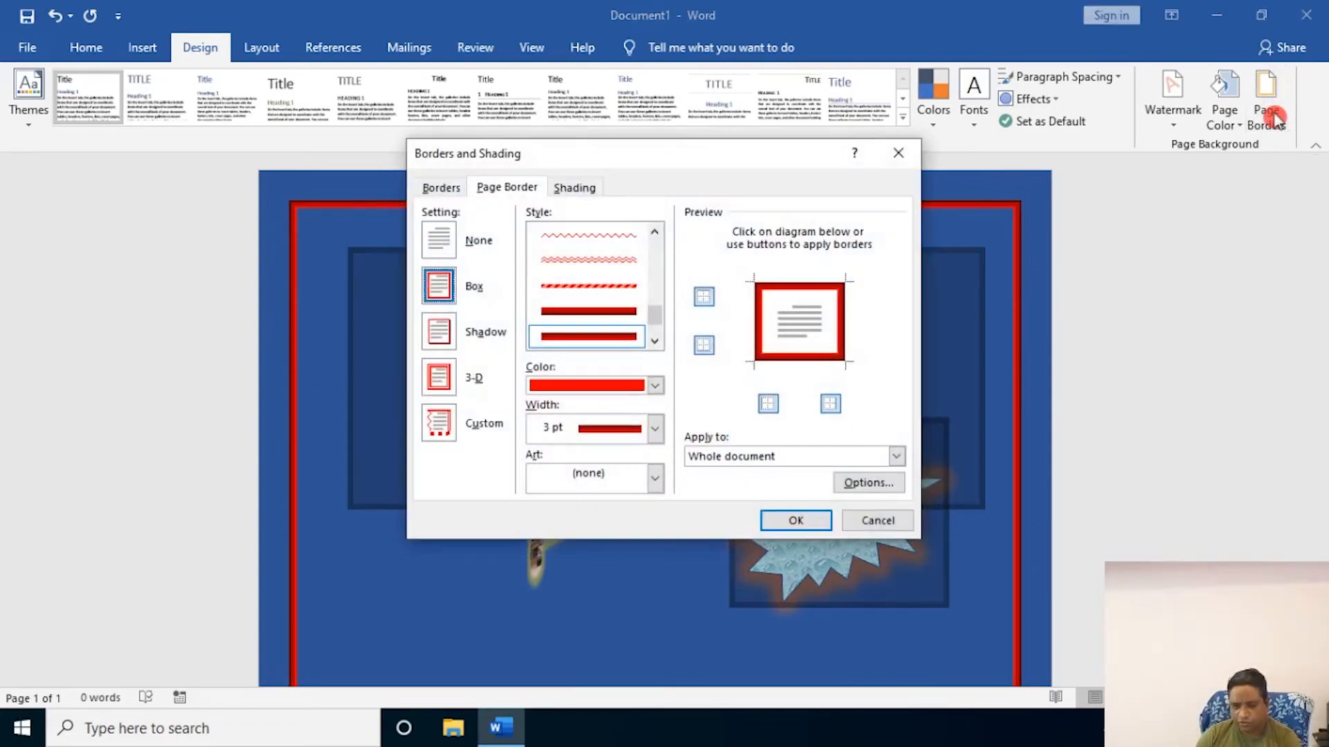
drag(653, 316, 661, 294)
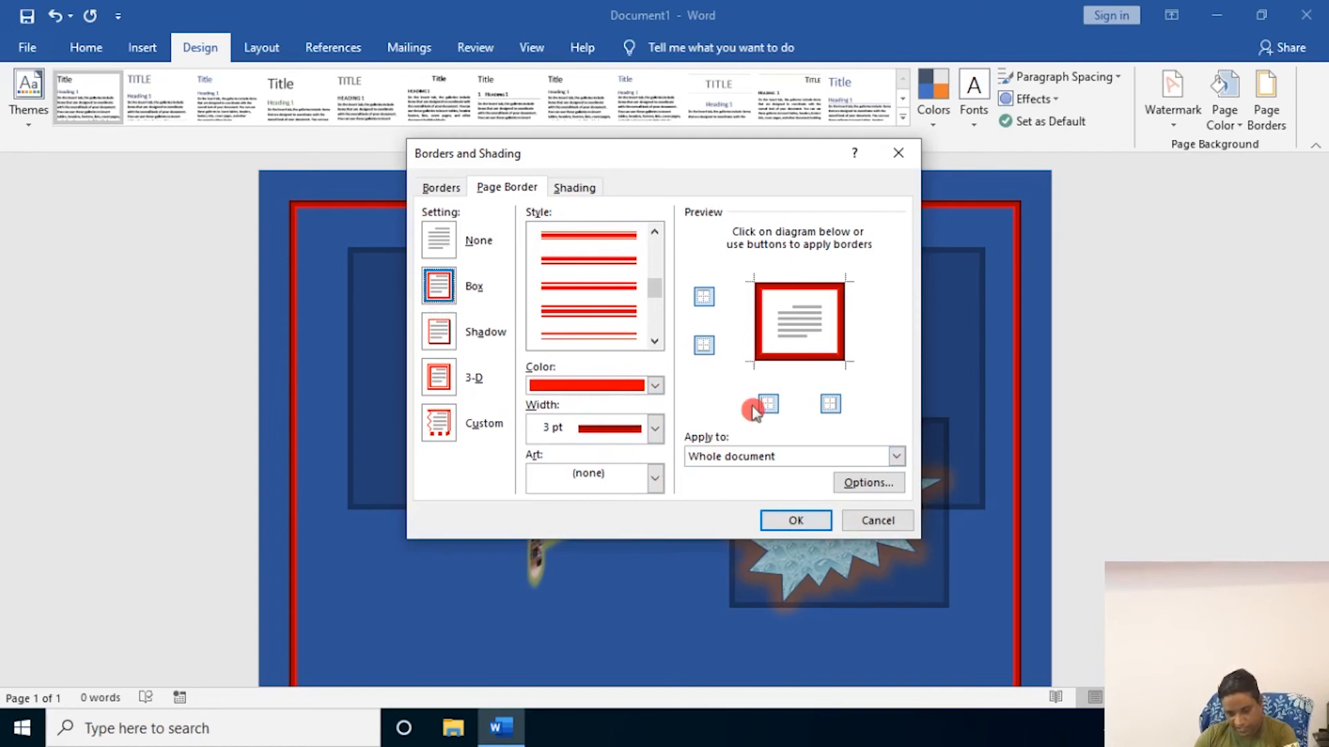
click(654, 478)
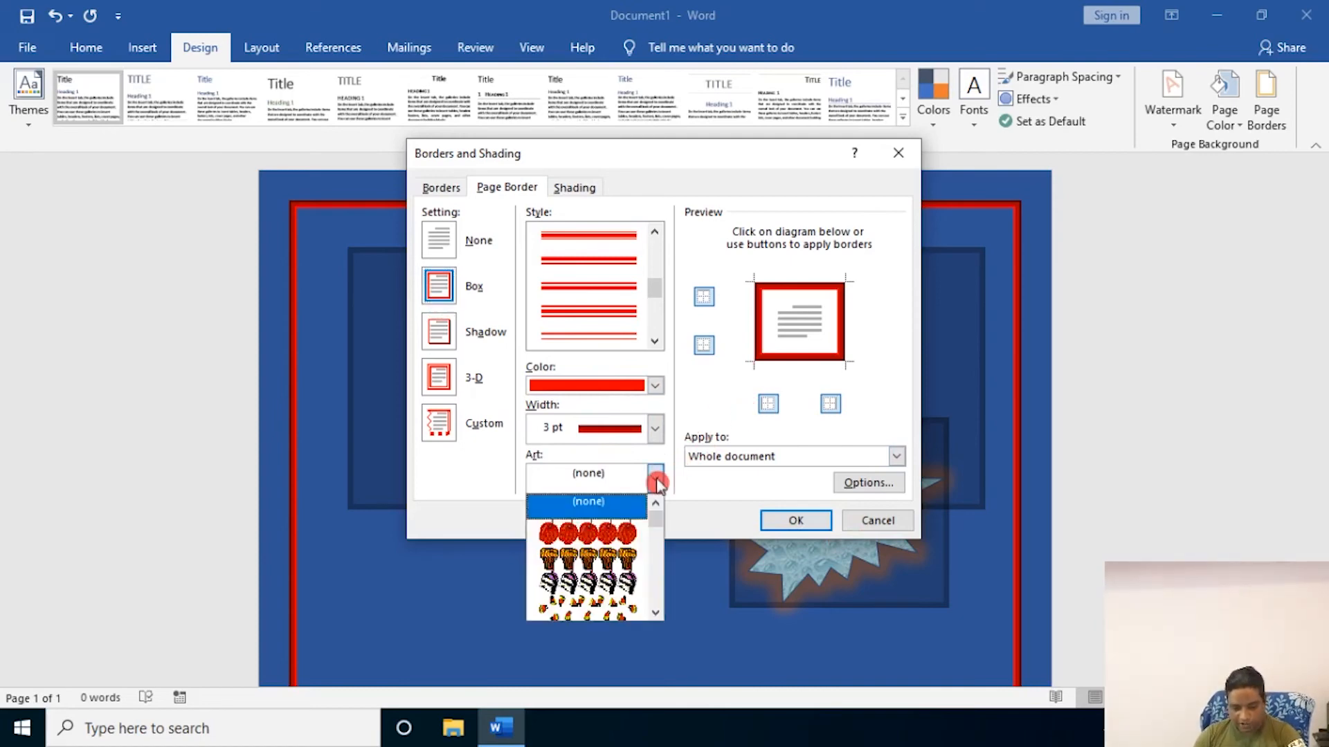
drag(661, 528, 655, 539)
click(623, 535)
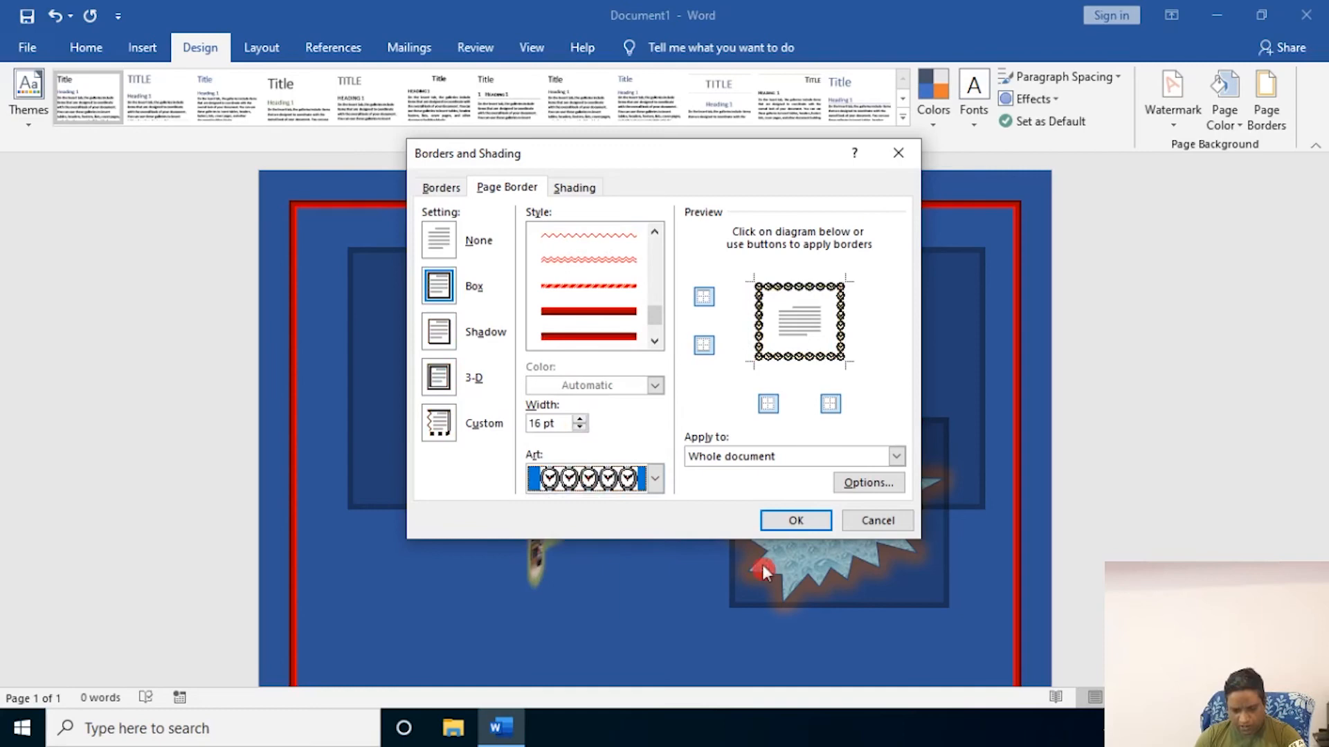
click(775, 526)
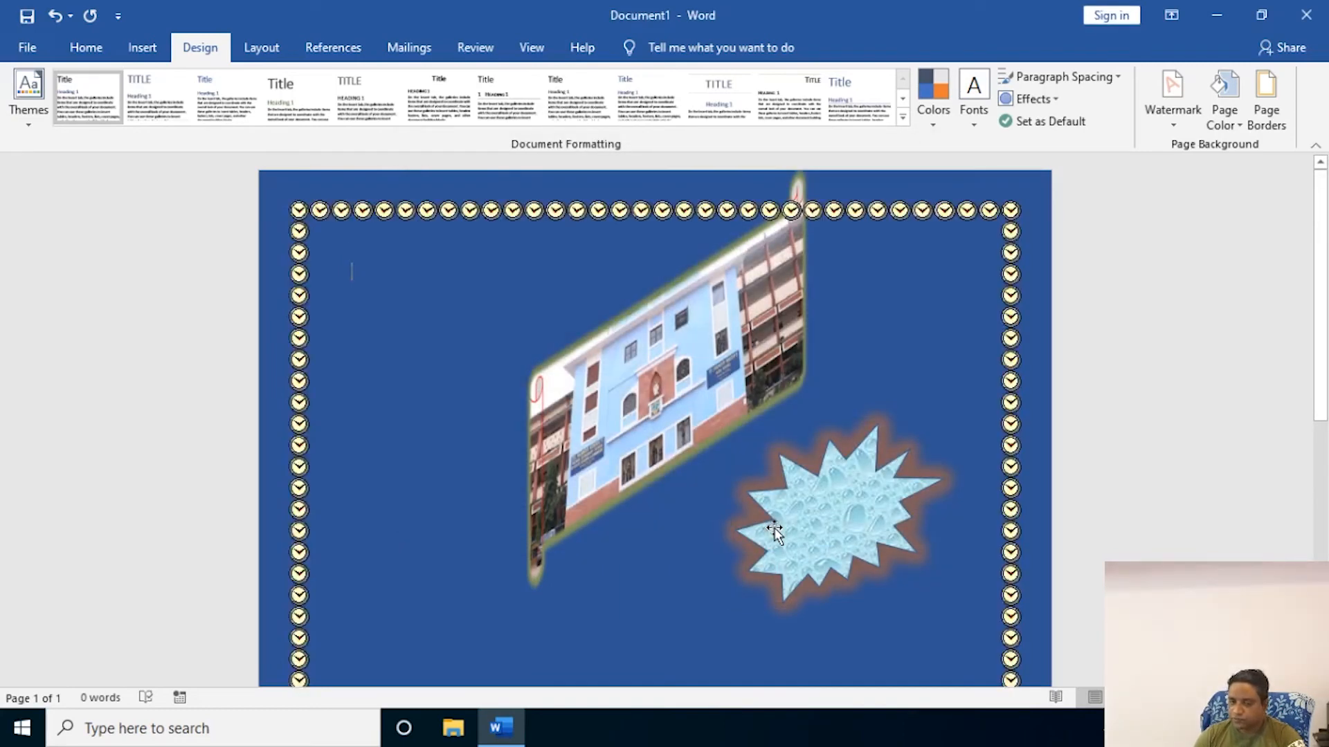
click(1264, 104)
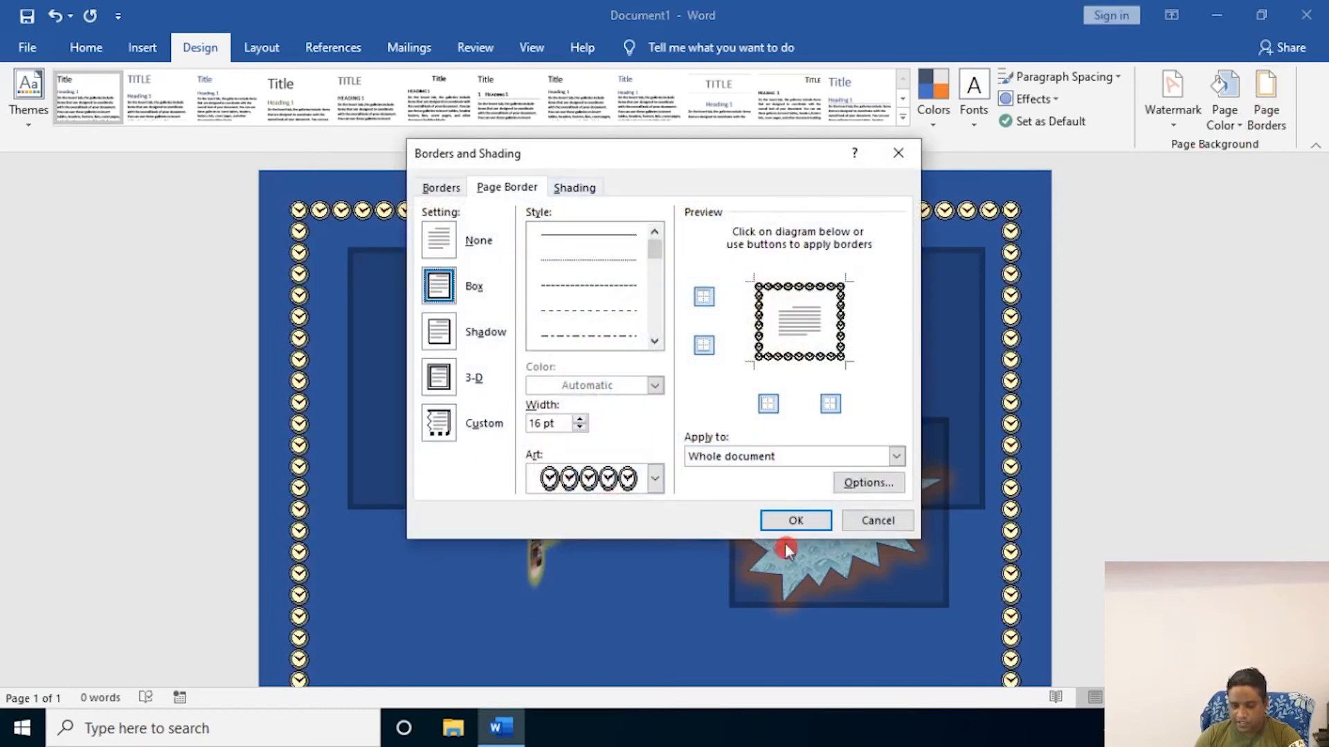
click(870, 524)
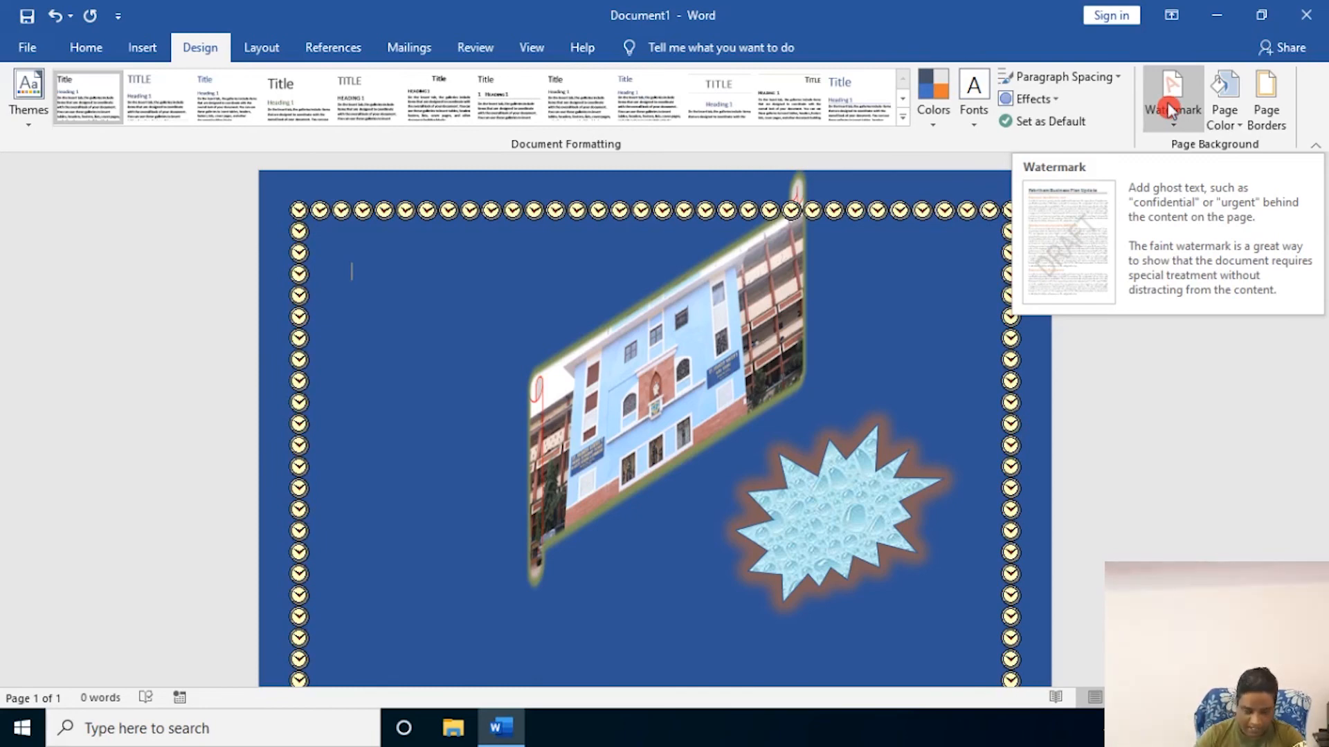
- Add a custom text watermark reading "SFX" in yellow, keeping the semitransparent diagonal layout, and check it on the page
click(1169, 109)
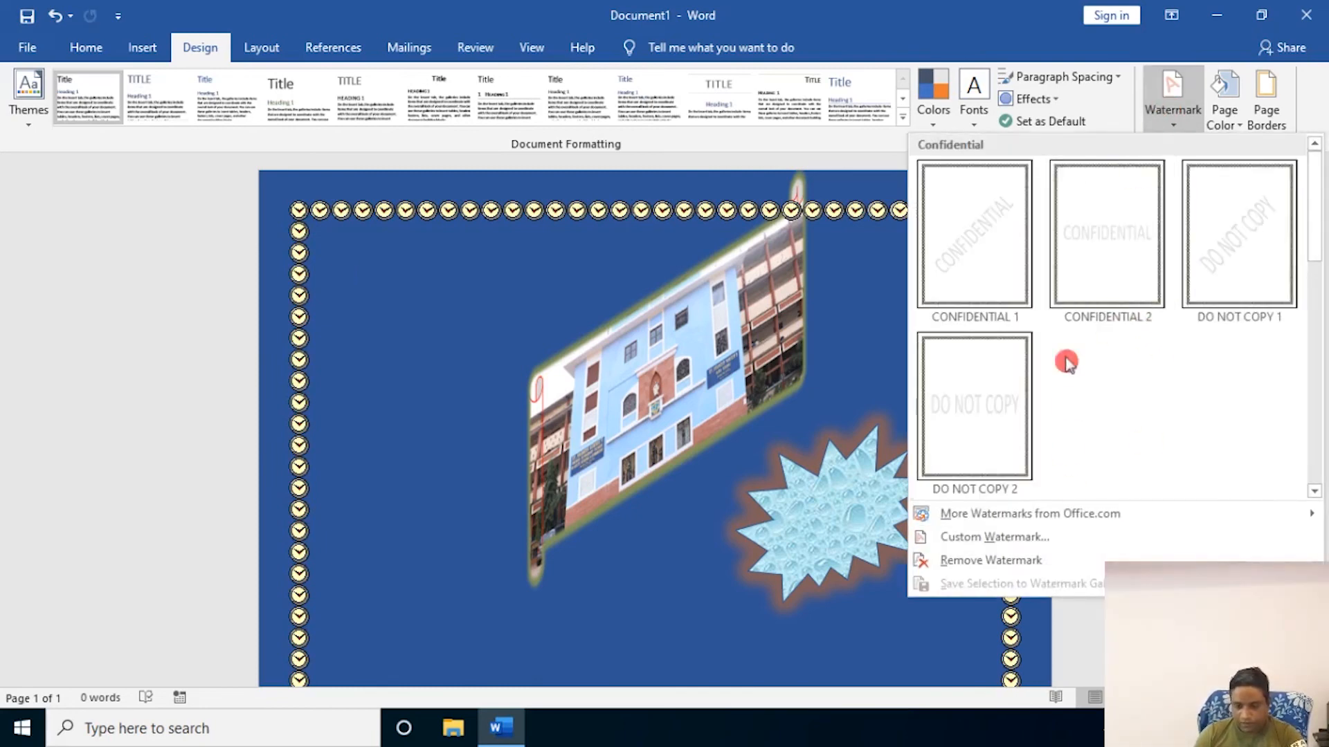
click(1036, 537)
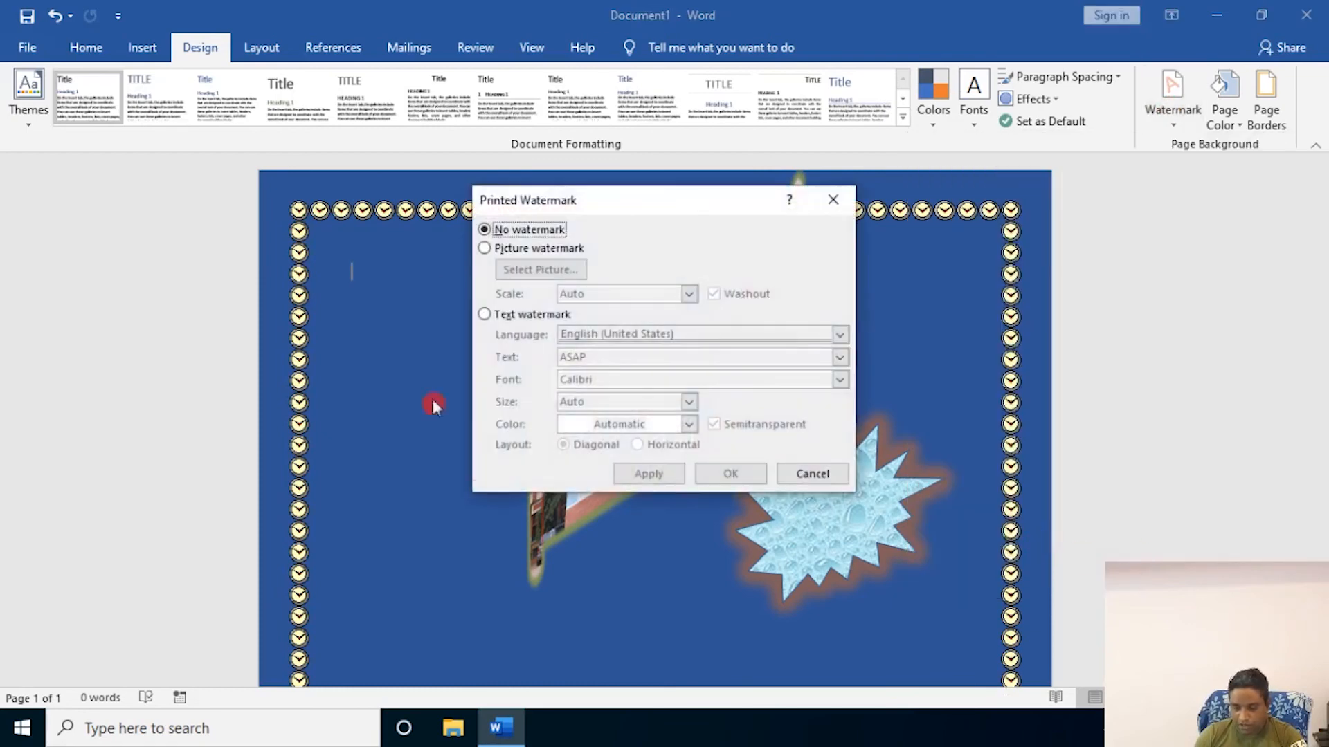
click(512, 320)
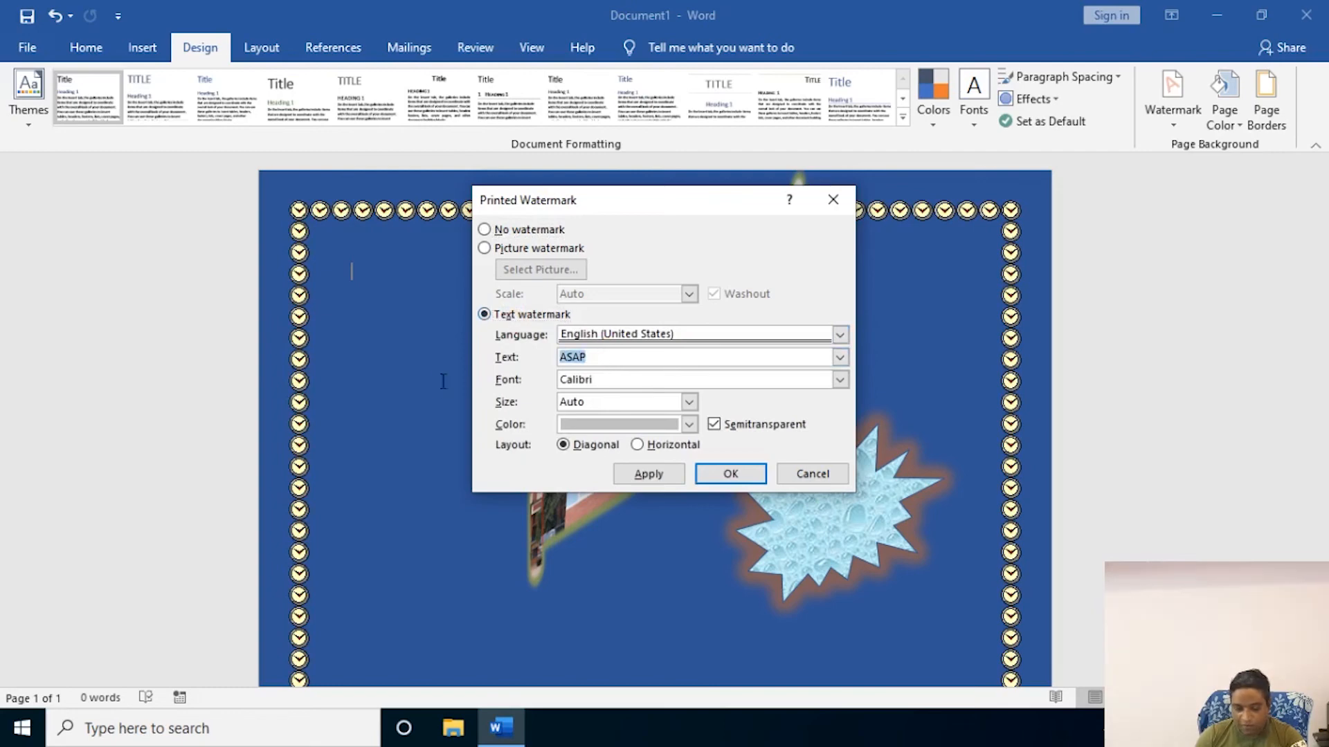
text(SFX)
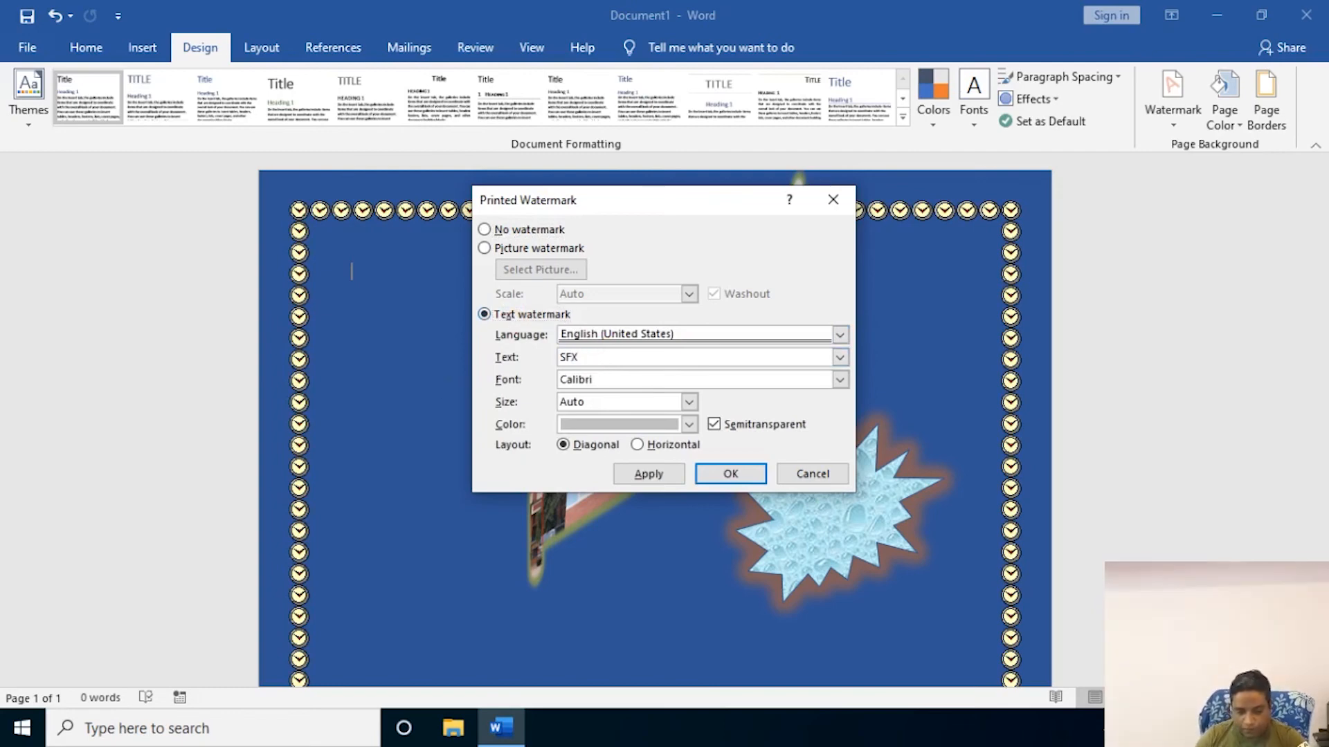
click(689, 424)
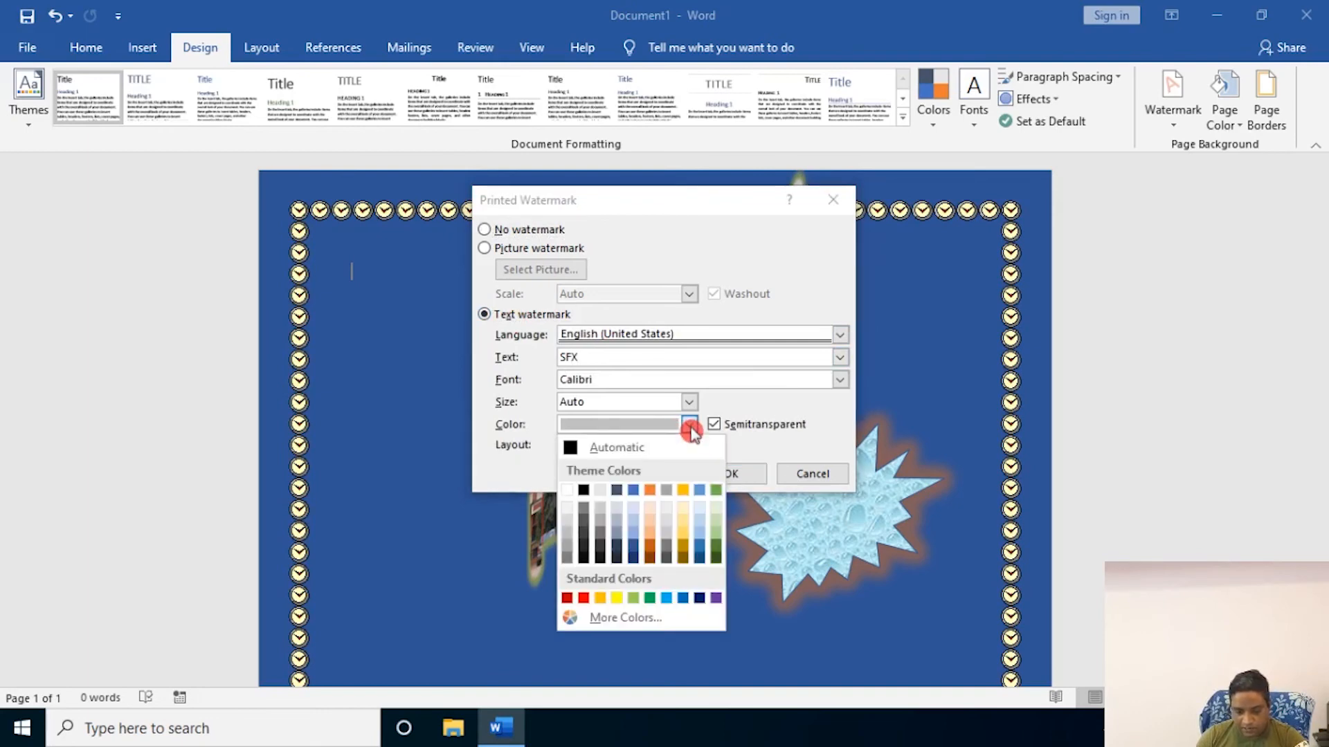
click(616, 597)
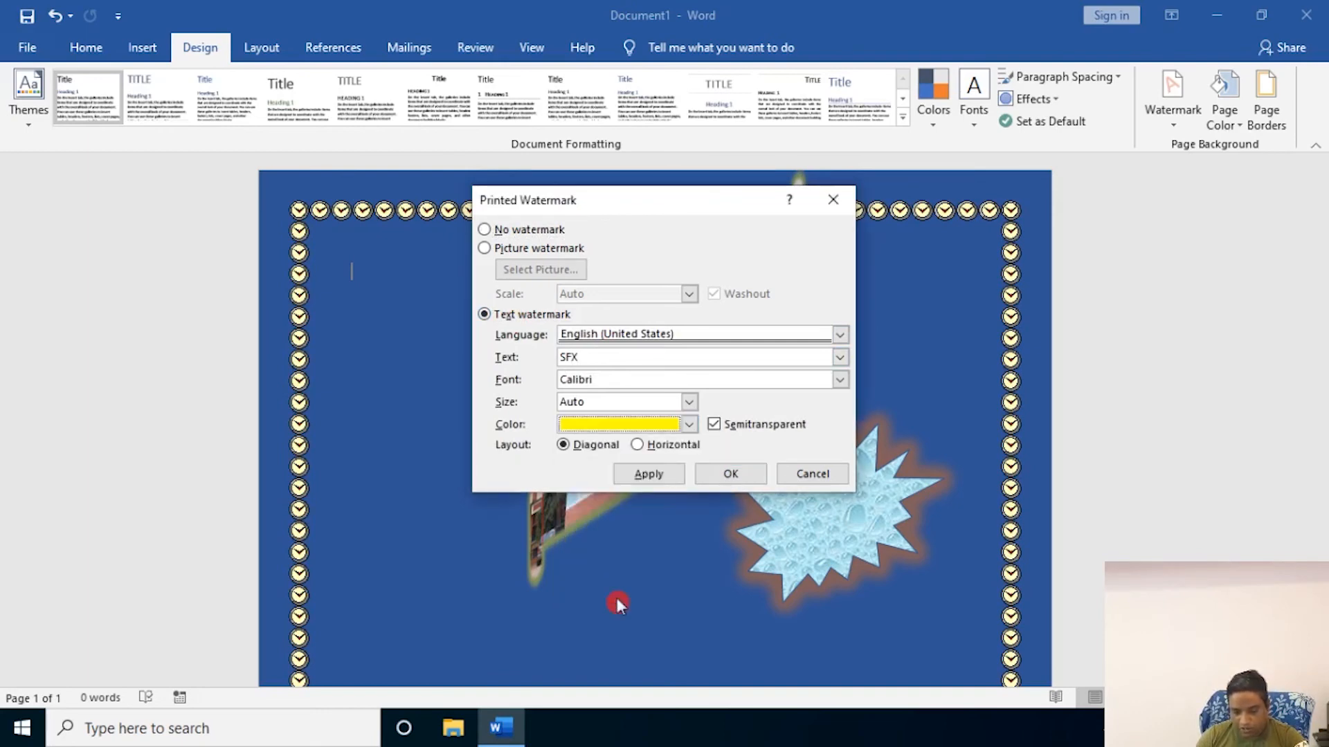
click(721, 475)
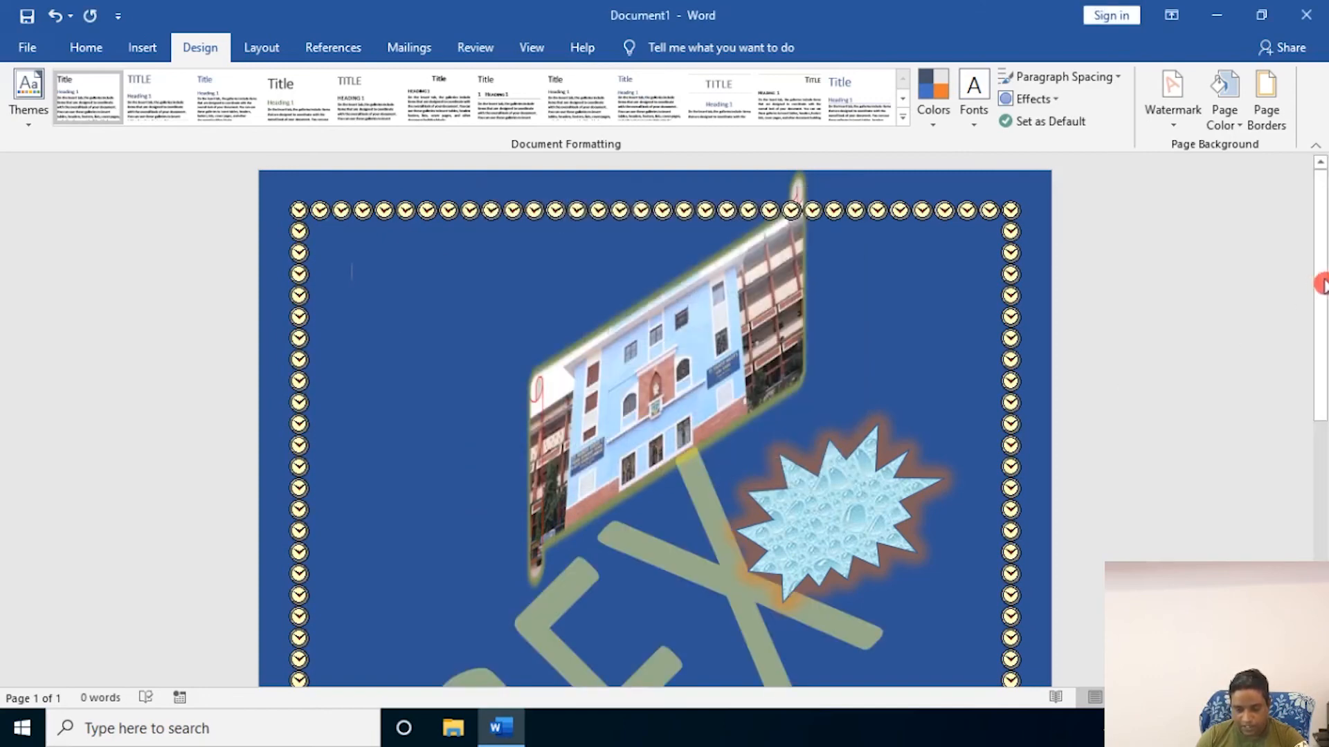
drag(1313, 359, 1309, 396)
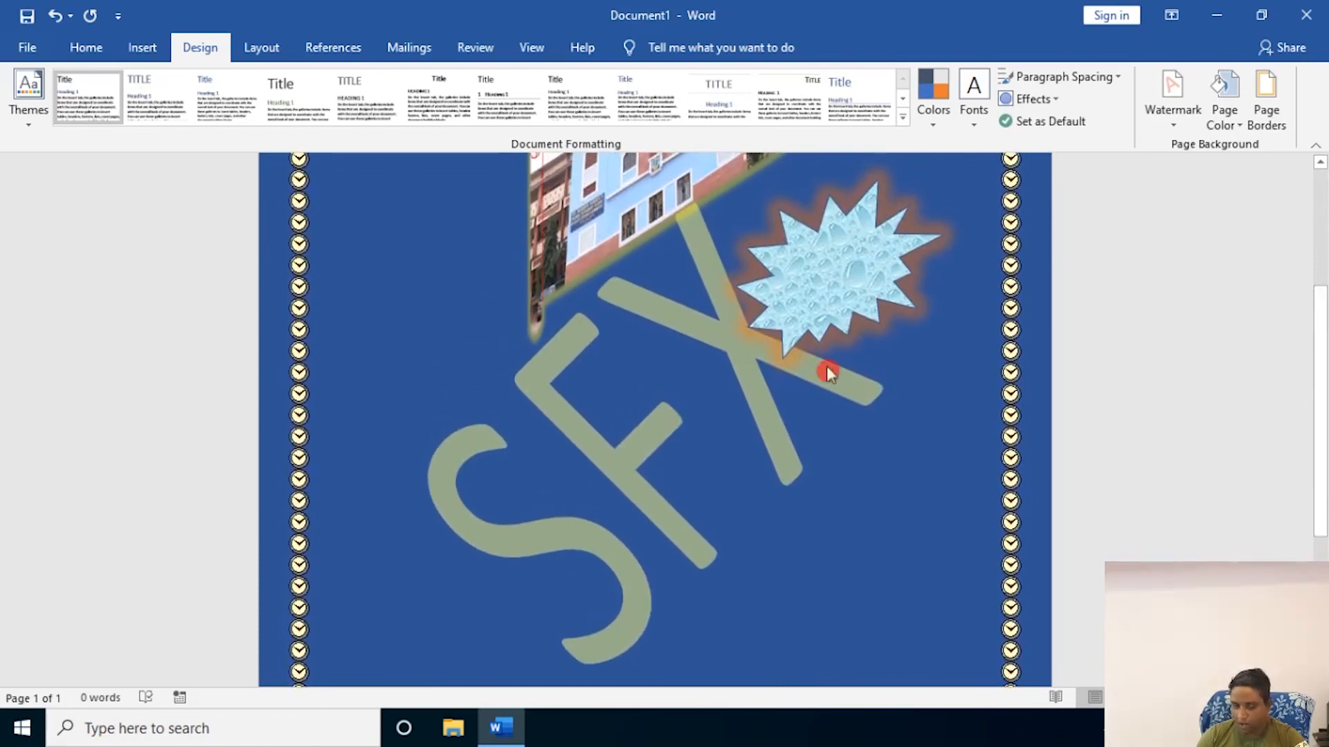